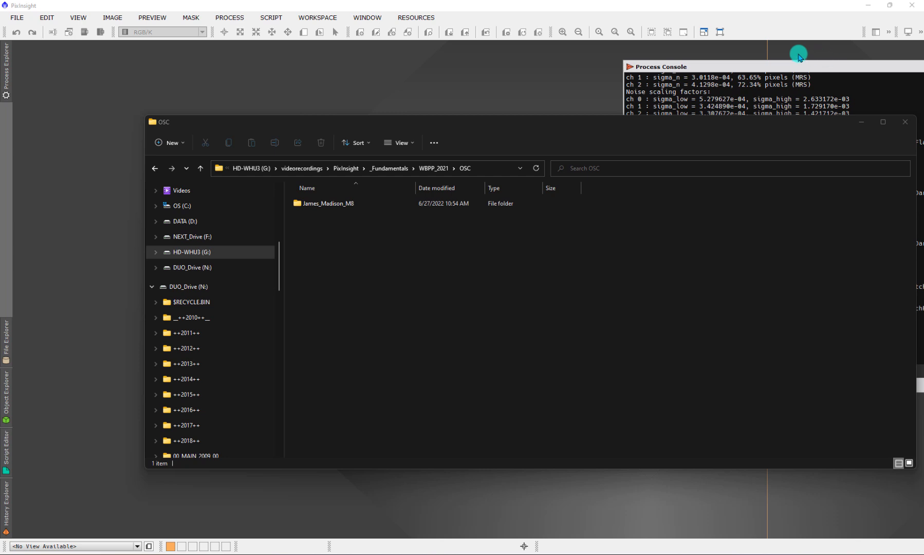
Step: View the contents of the M8 dataset folder inside the OSC directory, and return to PixInsight
click(317, 203)
double_click(317, 203)
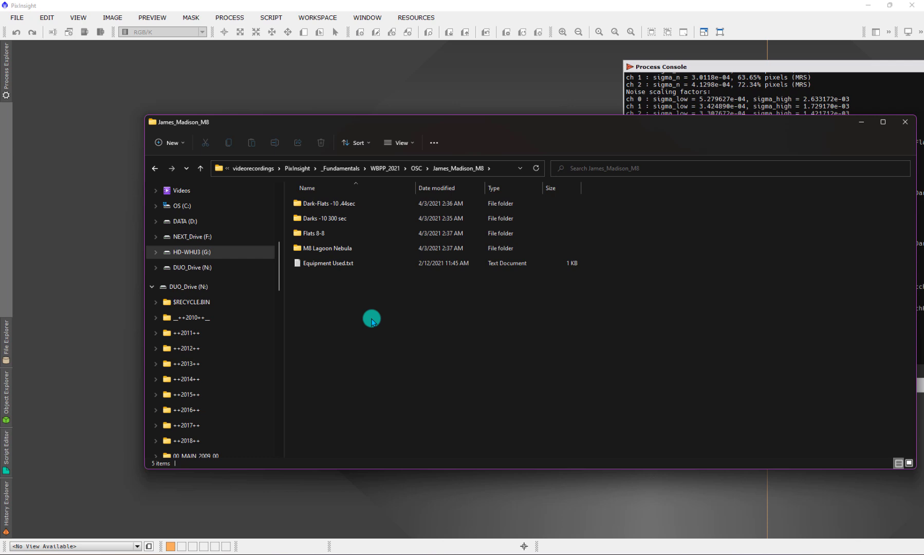
click(467, 504)
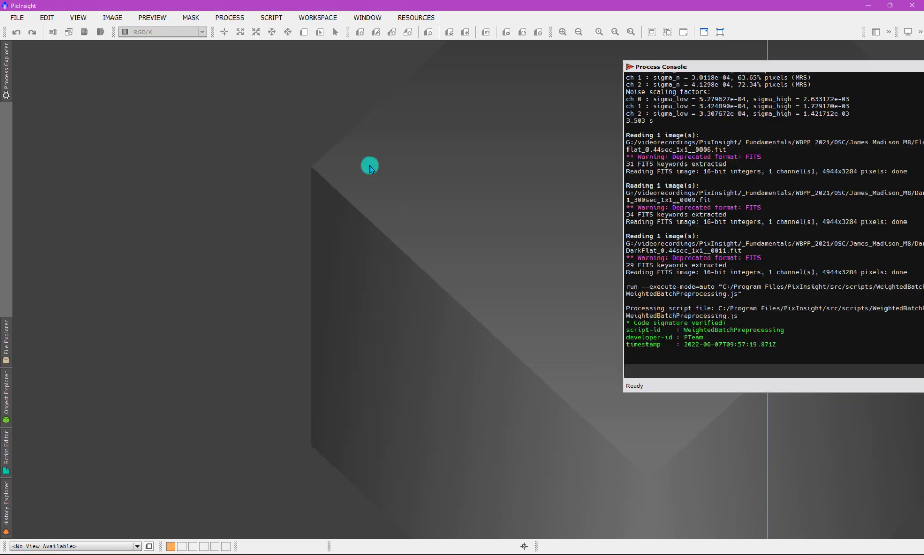
Step: Open the light frame M 8 Lagoon Nebula_300sec_1x1__0009-1.fit from the 8-19-2020 subfolder of M8 Lagoon Nebula
double_click(370, 165)
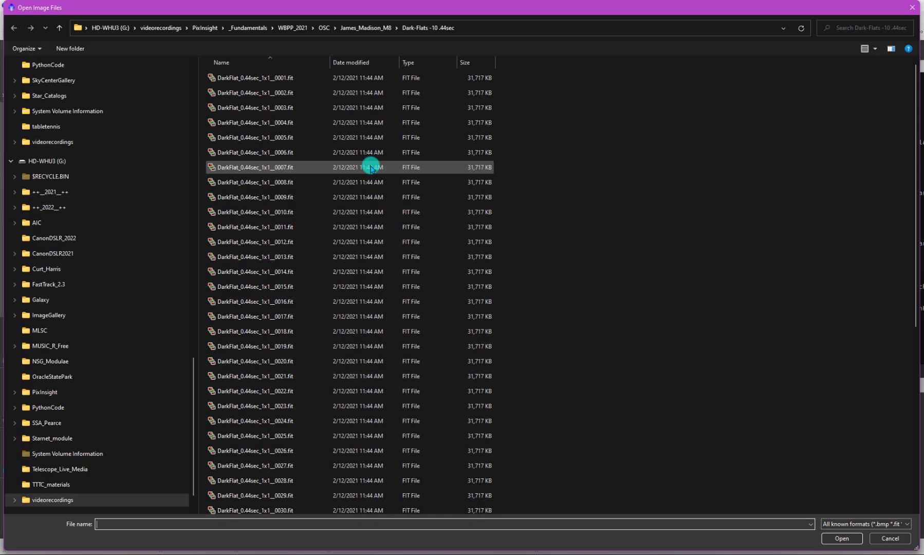
click(354, 27)
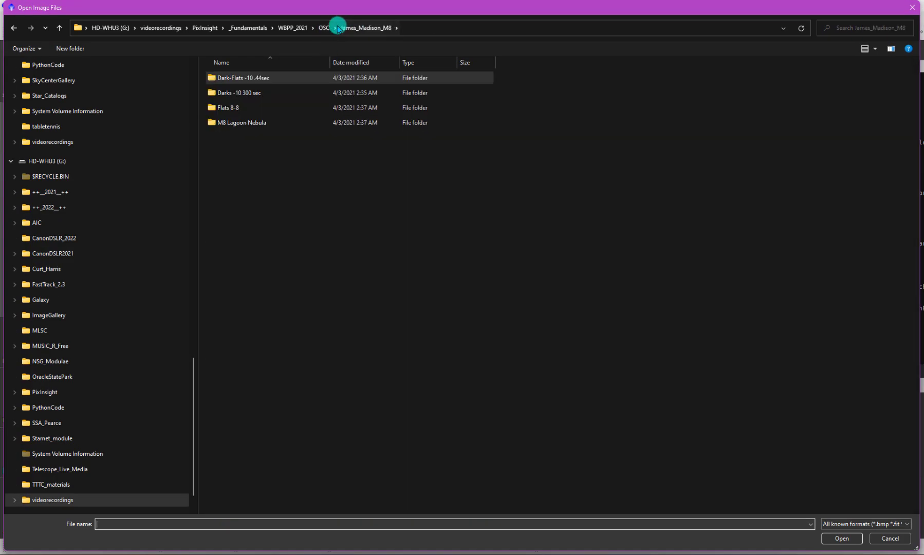
double_click(256, 123)
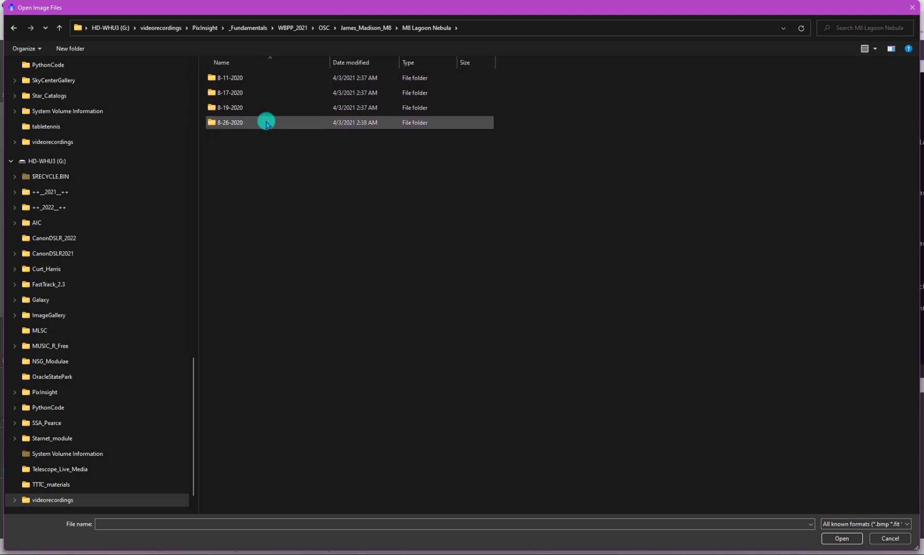
mouse_move(267, 125)
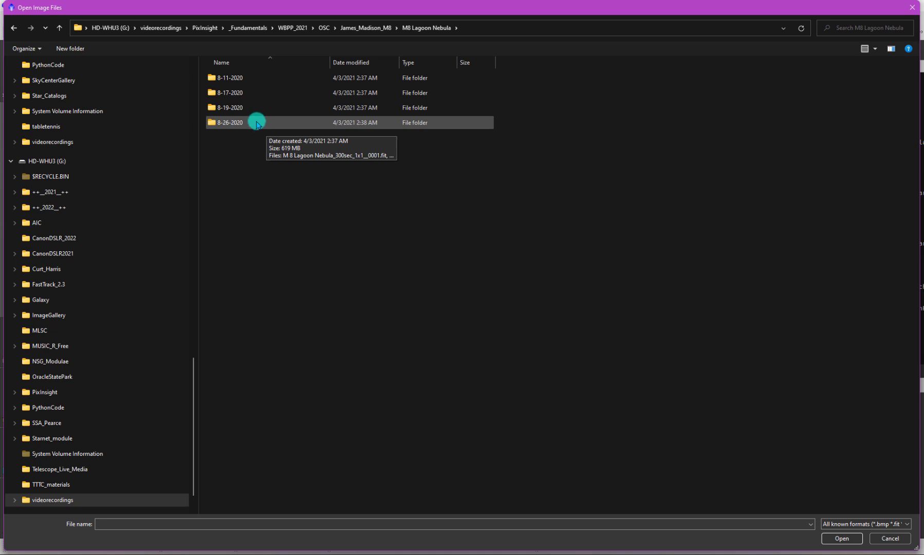
double_click(254, 107)
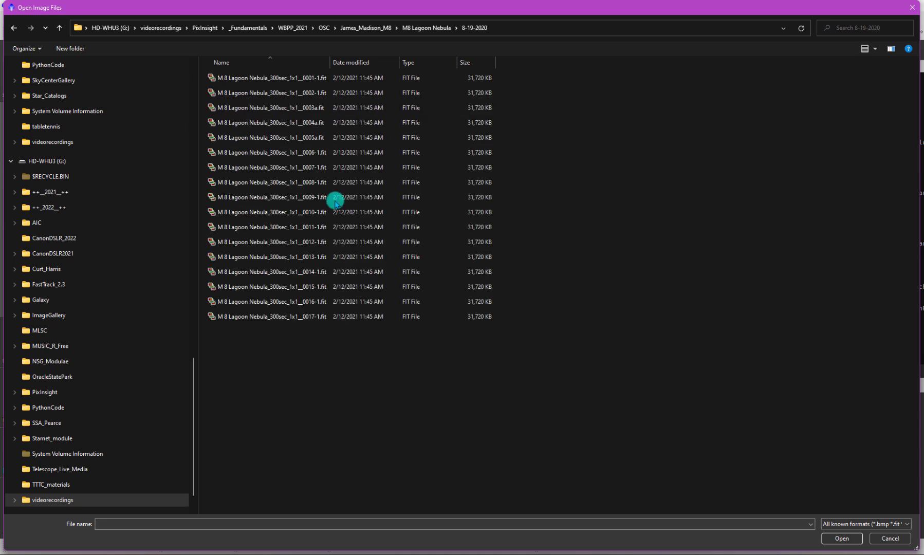
double_click(290, 198)
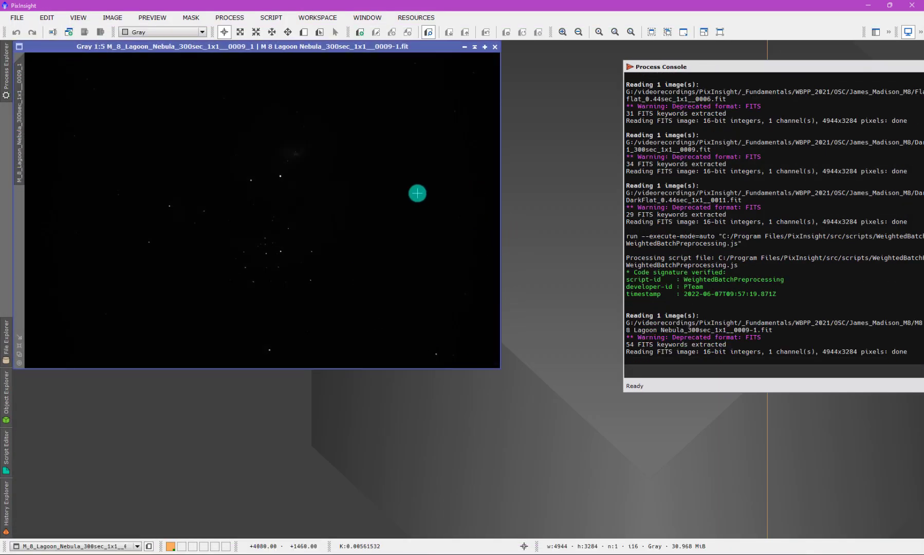
Step: Auto-stretch the light frame's display and examine its mosaic pattern at pixel level, moving the image window clear of the workspace edge
key(ctrl+a)
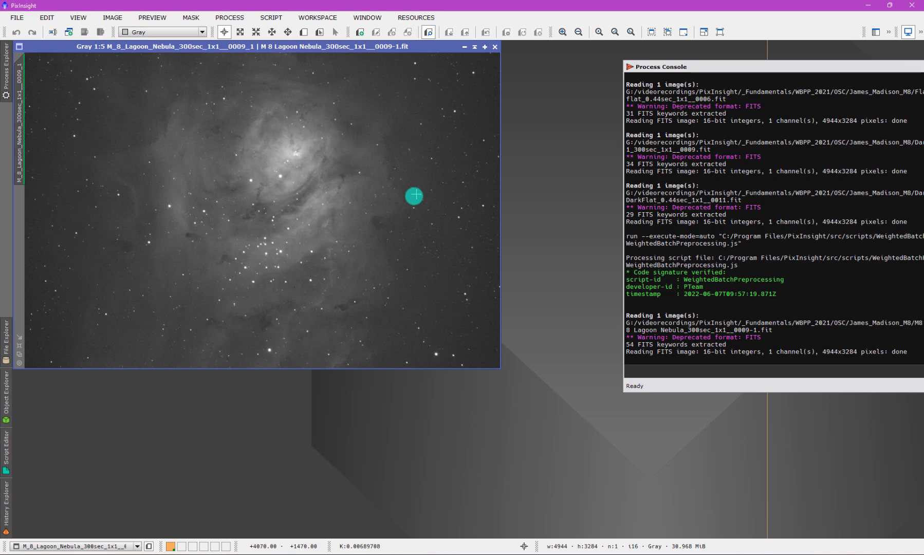
scroll(329, 261, up, 2)
scroll(329, 261, up, 3)
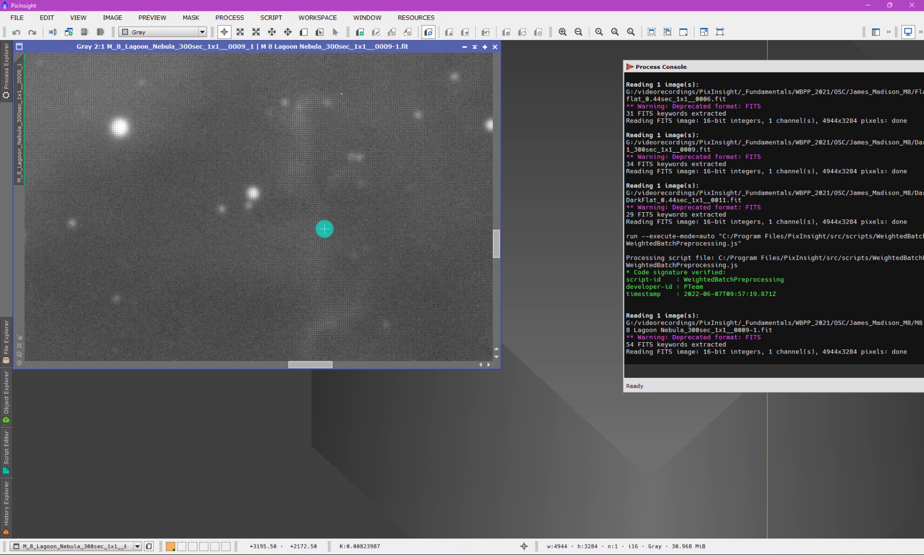
scroll(324, 229, down, 3)
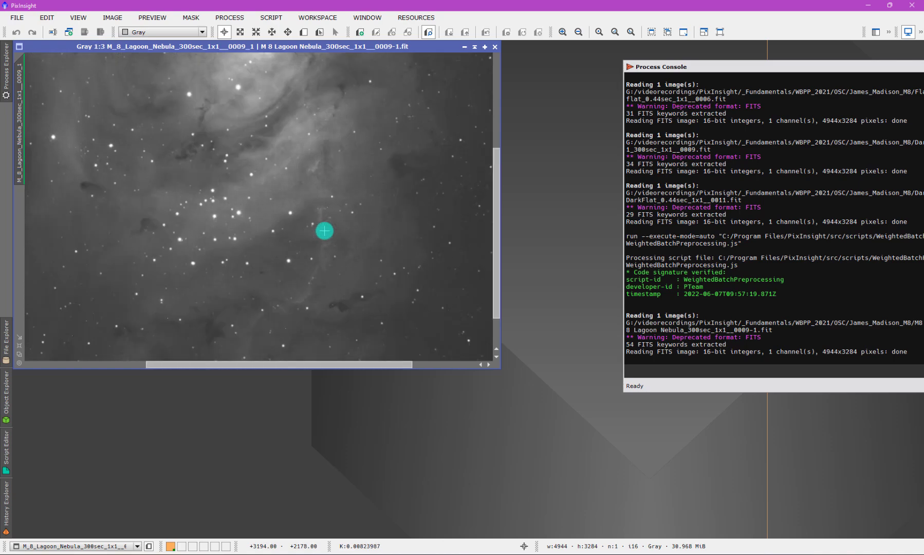
scroll(324, 230, down, 2)
drag(336, 46, 384, 88)
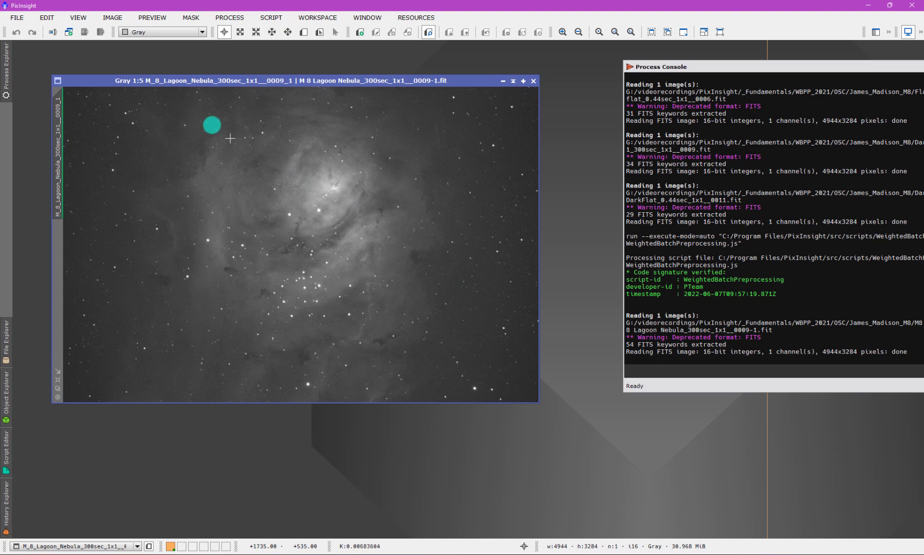
Step: Examine the light frame's FITS header keywords for the capture, camera and telescope details, and close the header
click(20, 18)
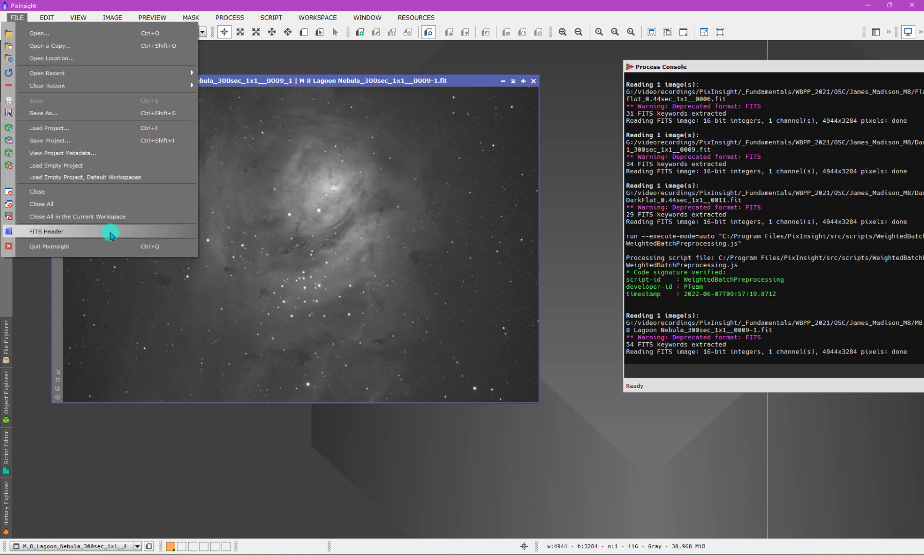
click(106, 231)
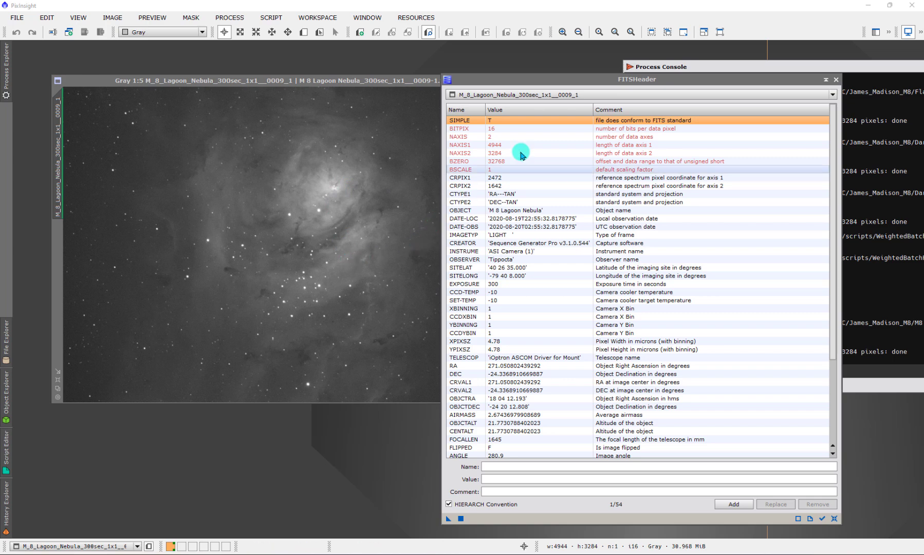
drag(519, 80, 505, 55)
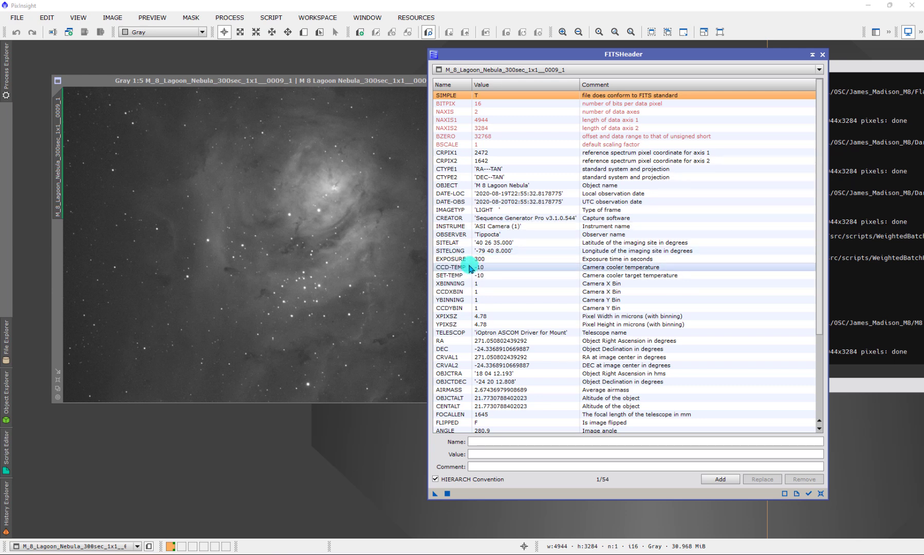
scroll(517, 319, down, 2)
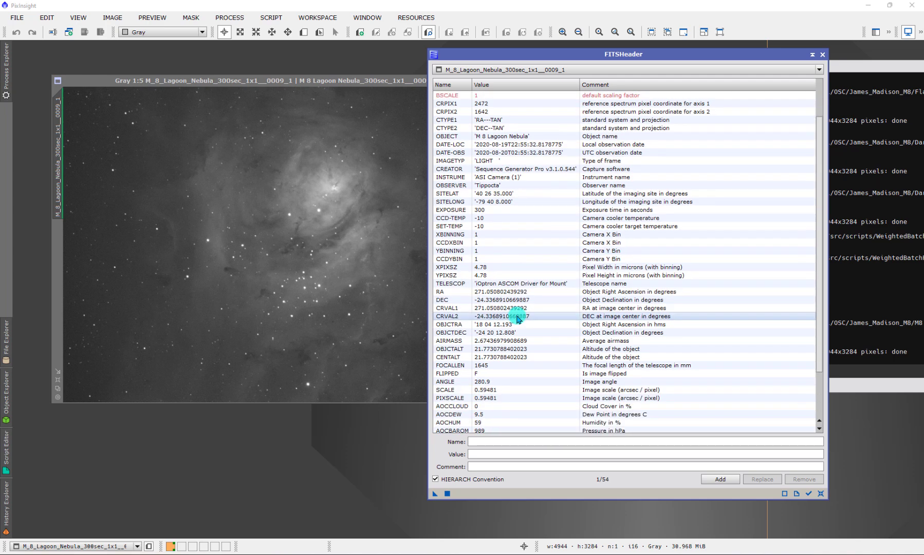
scroll(518, 319, down, 2)
scroll(517, 314, up, 4)
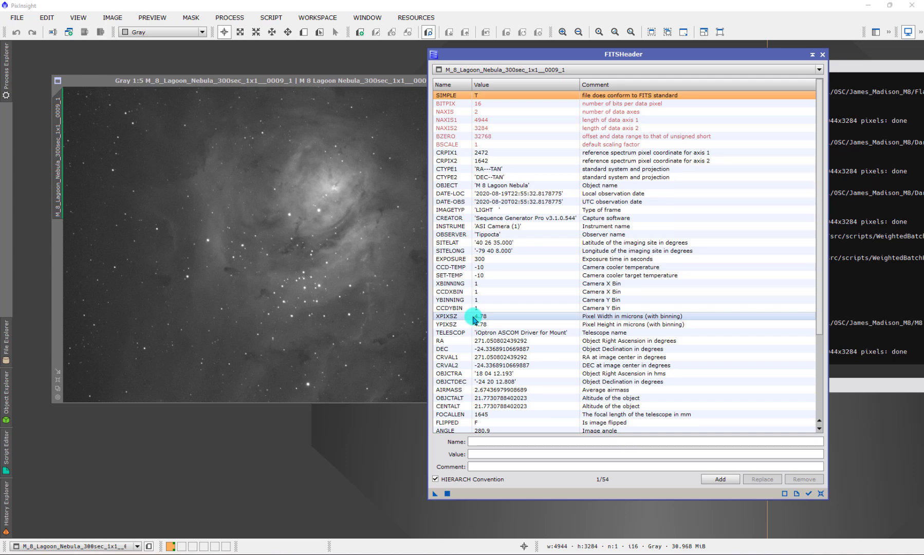
click(822, 54)
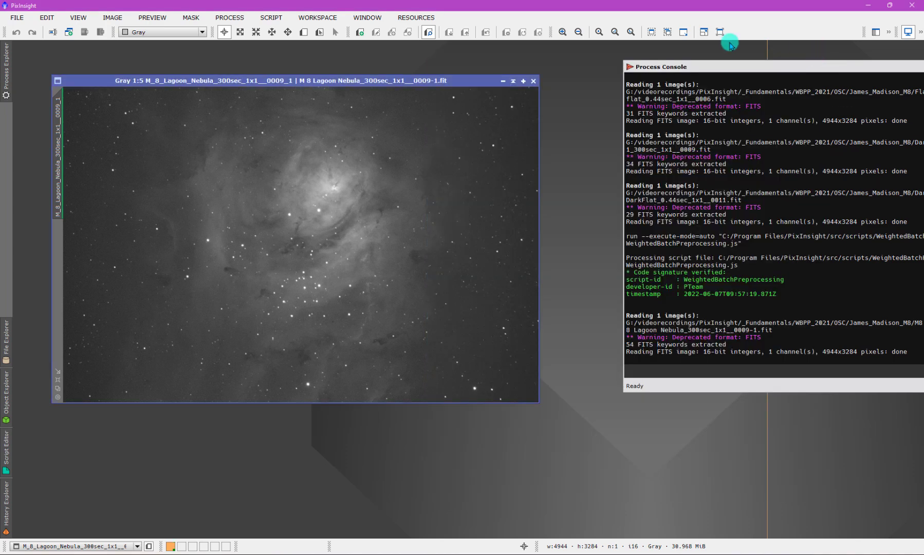
Step: Open the Debayer process and try to debayer the Lagoon Nebula light frame with the Bayer/mosaic pattern set to Auto
click(230, 17)
mouse_move(347, 31)
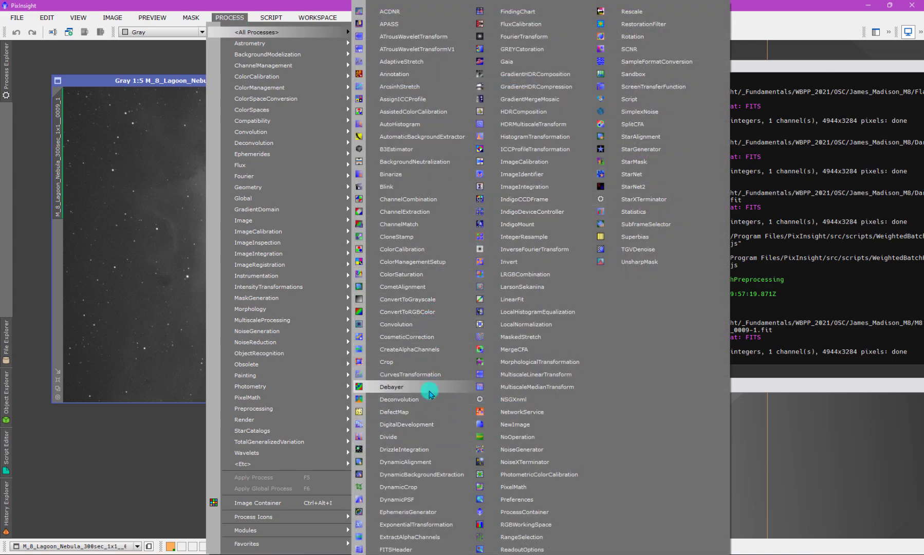
click(430, 390)
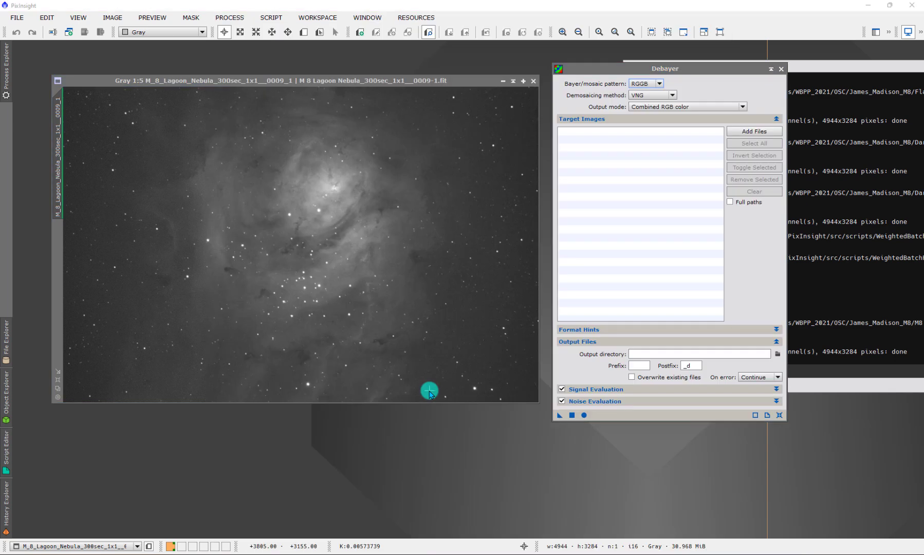
click(649, 83)
key(Up)
key(Return)
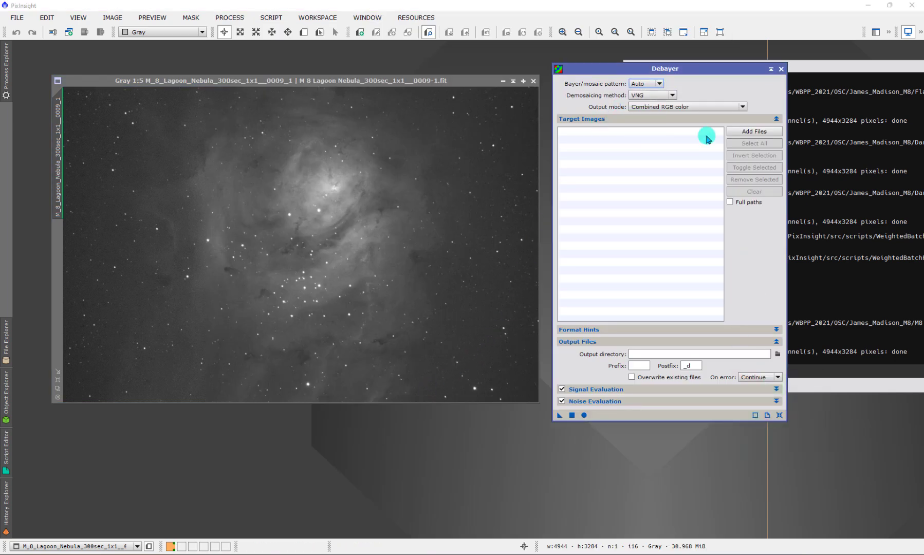
drag(560, 414, 370, 310)
click(358, 308)
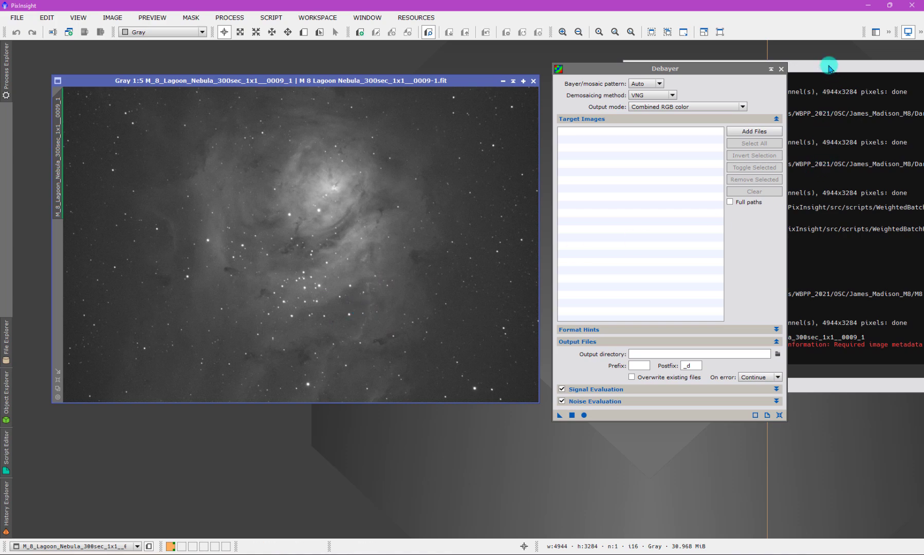
Step: Read the Debayer messages in the Process Console and return to the Debayer settings
drag(828, 67, 545, 57)
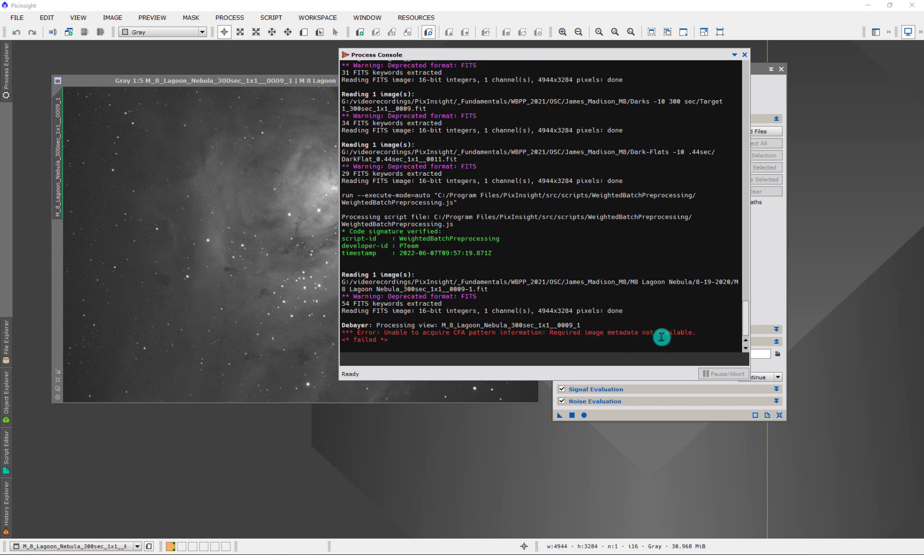
drag(451, 55, 662, 118)
click(691, 68)
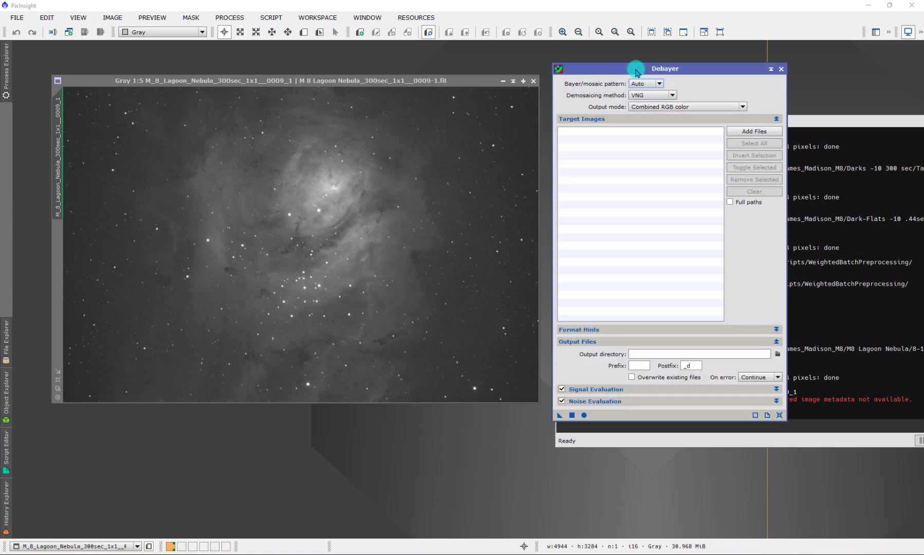
Step: Debayer the light frame with the RGGB Bayer/mosaic pattern and auto-stretch the display of the resulting color image
click(660, 85)
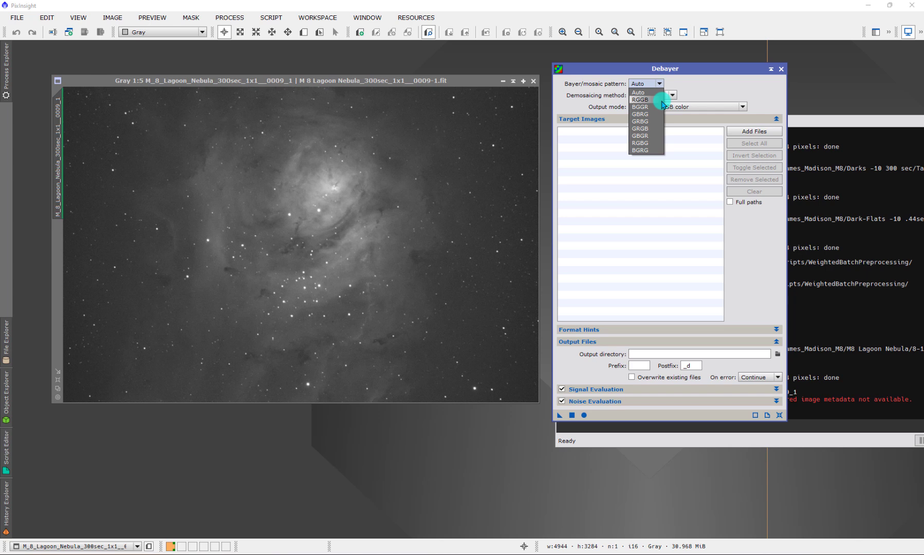
click(662, 100)
drag(560, 415, 421, 334)
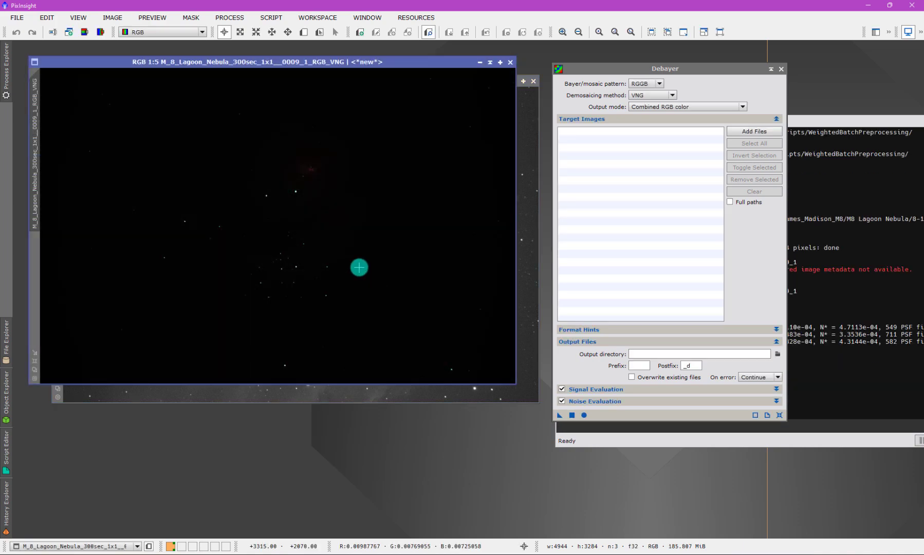
key(ctrl+a)
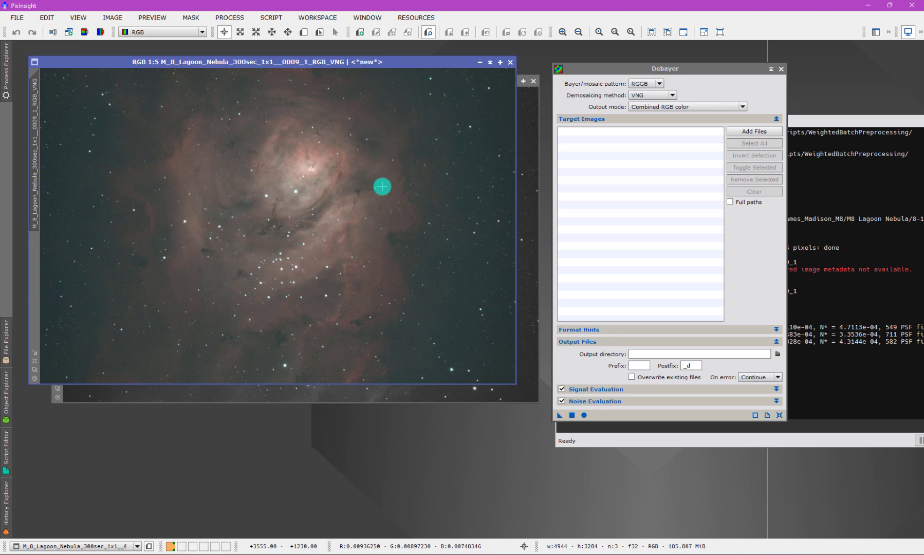
Step: Close the debayered color image, the Debayer process and the original light frame
click(511, 62)
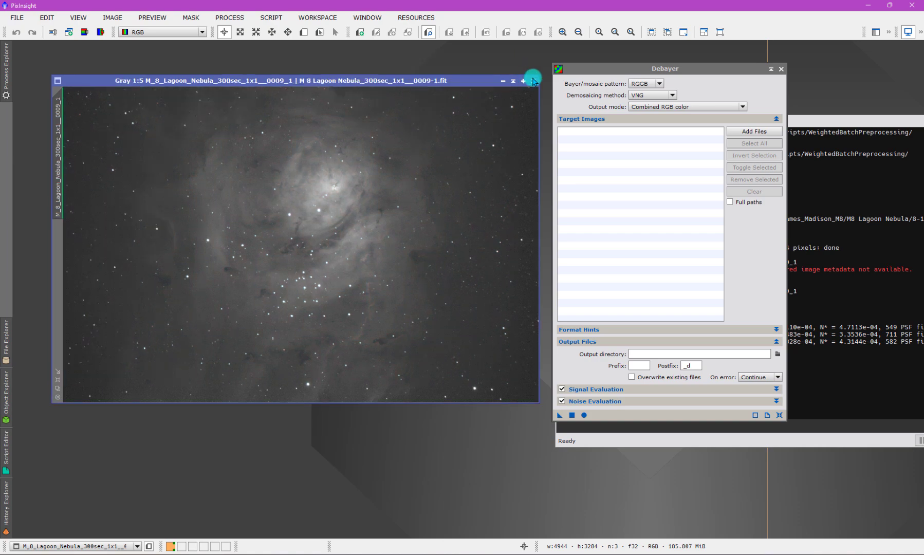
click(781, 69)
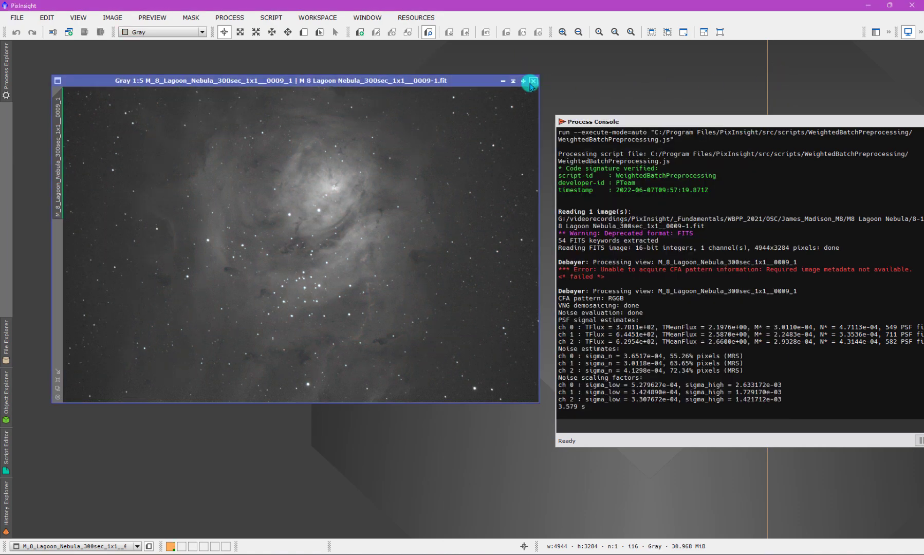
click(533, 81)
Step: Open the flat frame flat_0.44sec_1x1__0008.fit from the Flats 8-8 folder and auto-stretch its display
double_click(234, 155)
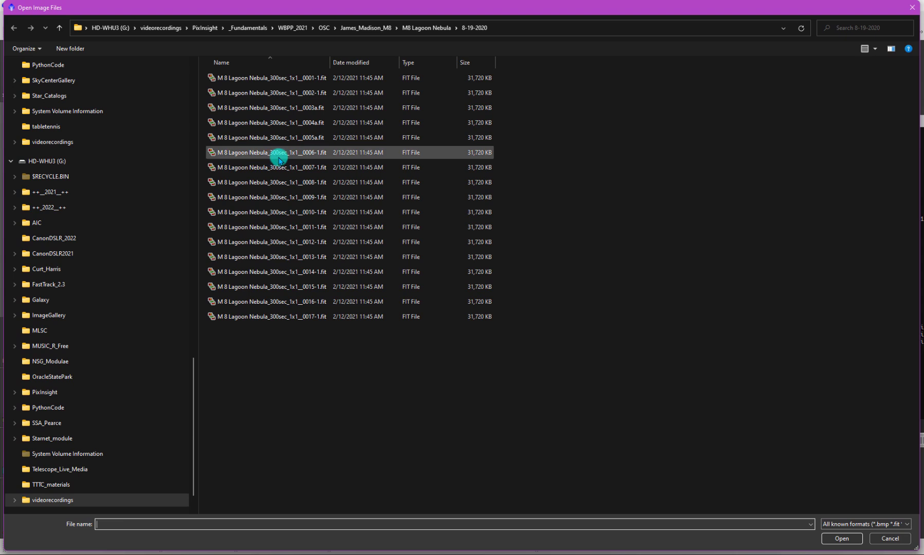
click(422, 28)
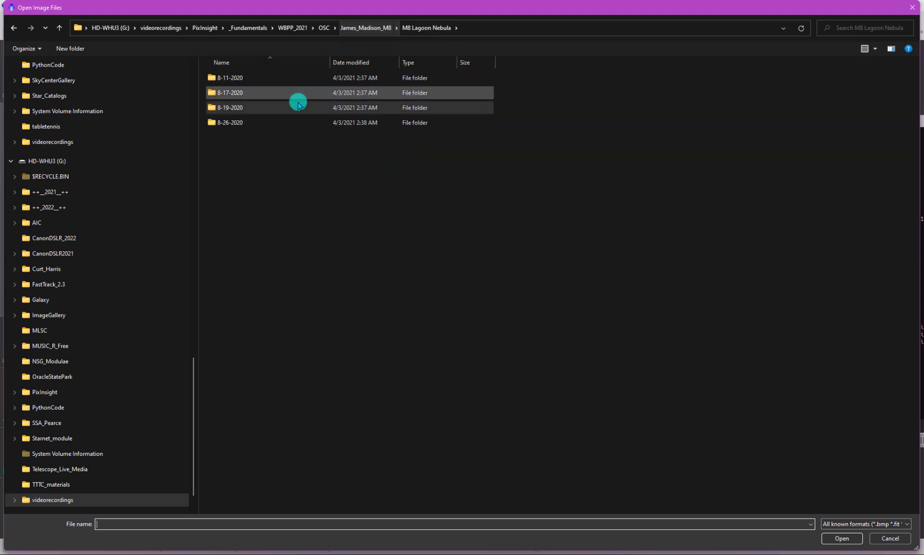
click(363, 28)
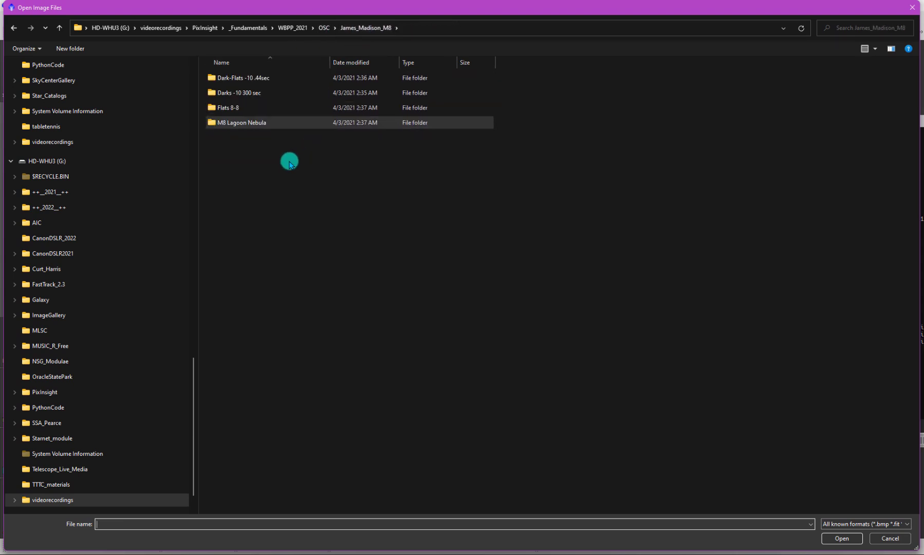
double_click(243, 107)
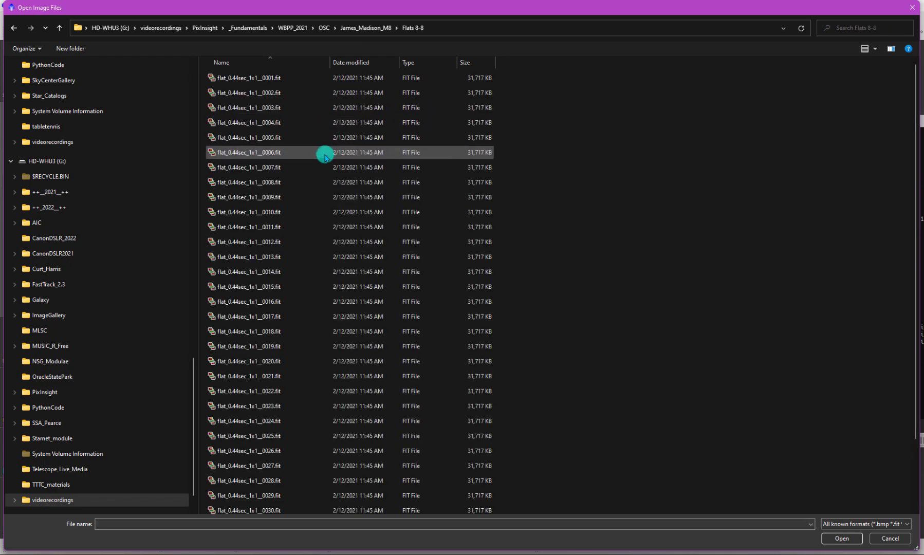
double_click(278, 181)
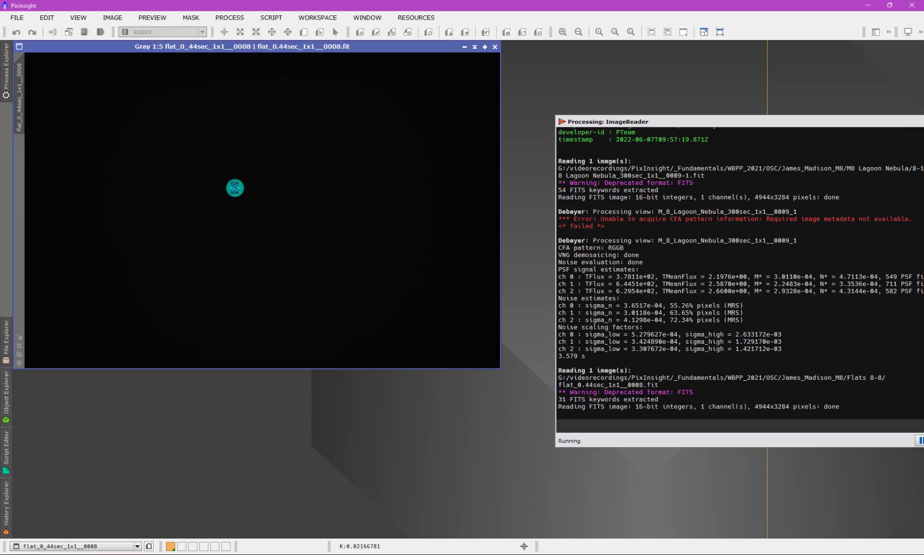
key(ctrl+a)
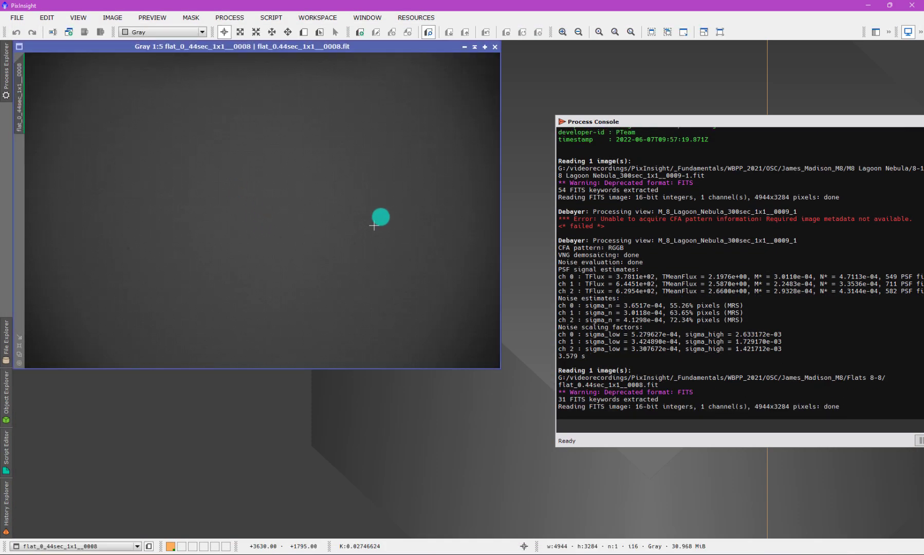
Step: Examine the flat frame's Bayer pixel pattern at high magnification and close the image
drag(216, 217, 272, 202)
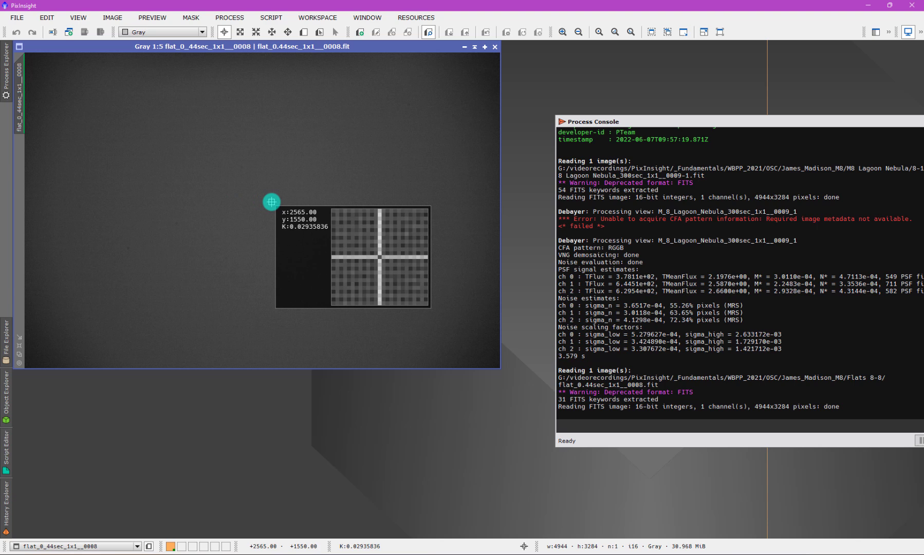
drag(271, 202, 196, 176)
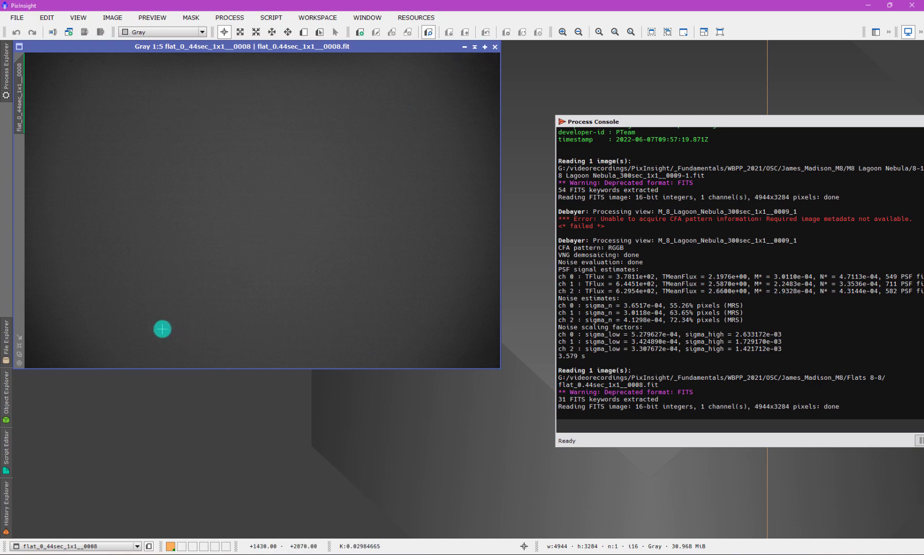
scroll(263, 256, up, 7)
scroll(266, 254, up, 2)
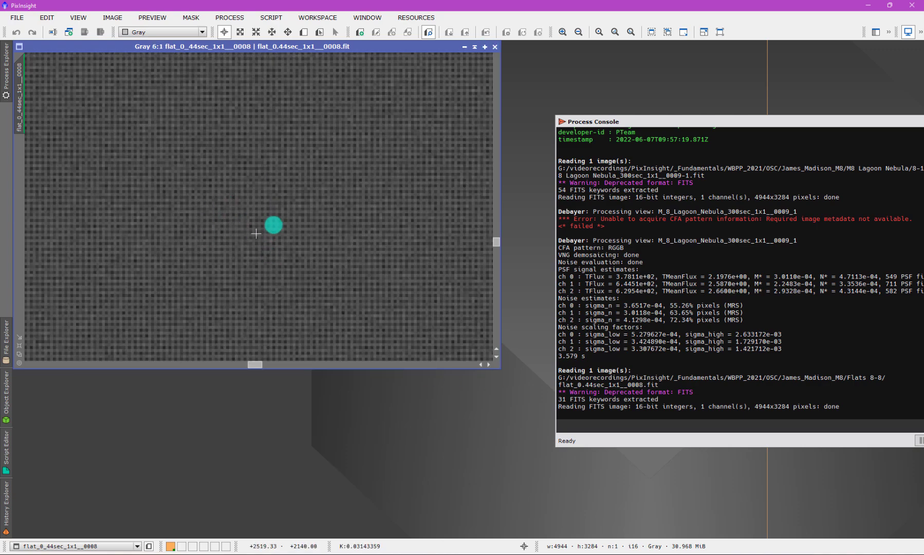
click(495, 47)
Step: Open the dark frame Target 1_300sec_1x1__0010.fit from the Darks -10 300 sec folder
double_click(216, 181)
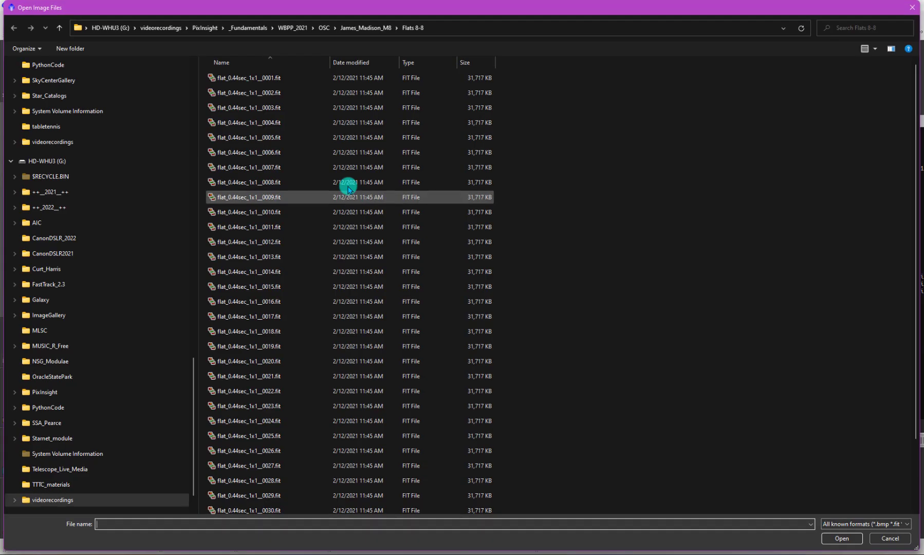
click(359, 27)
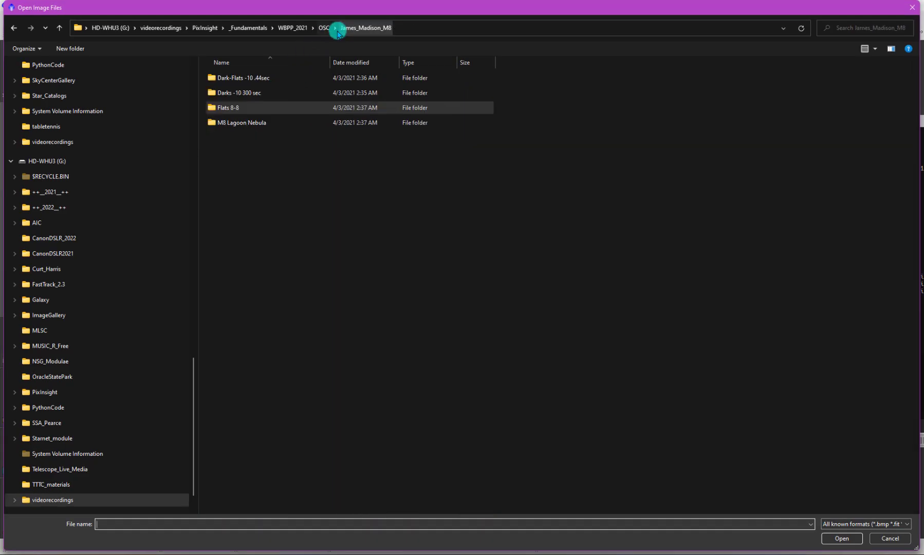
double_click(275, 95)
double_click(271, 208)
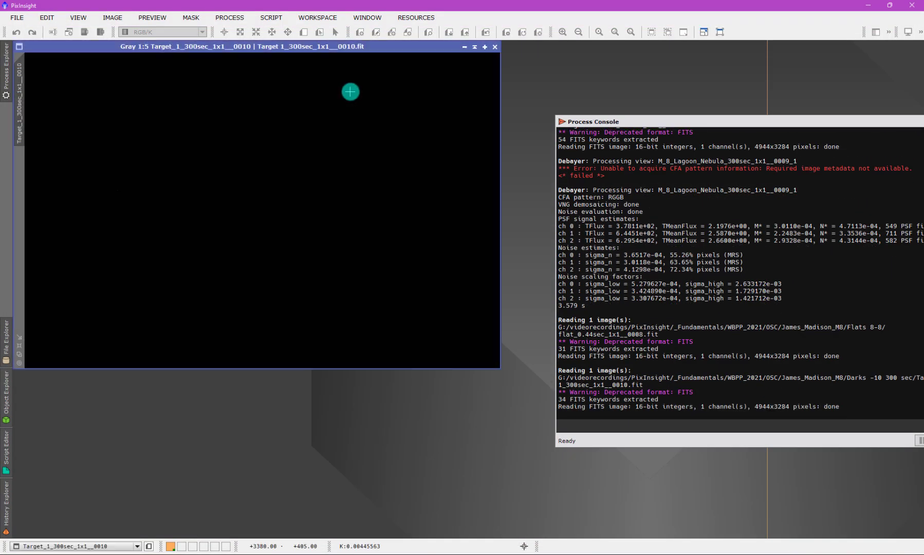
Step: Open the dark flat frame DarkFlat_0.44sec_1x1__0012.fit from the Dark-Flats -10 .44sec folder
key(ctrl+o)
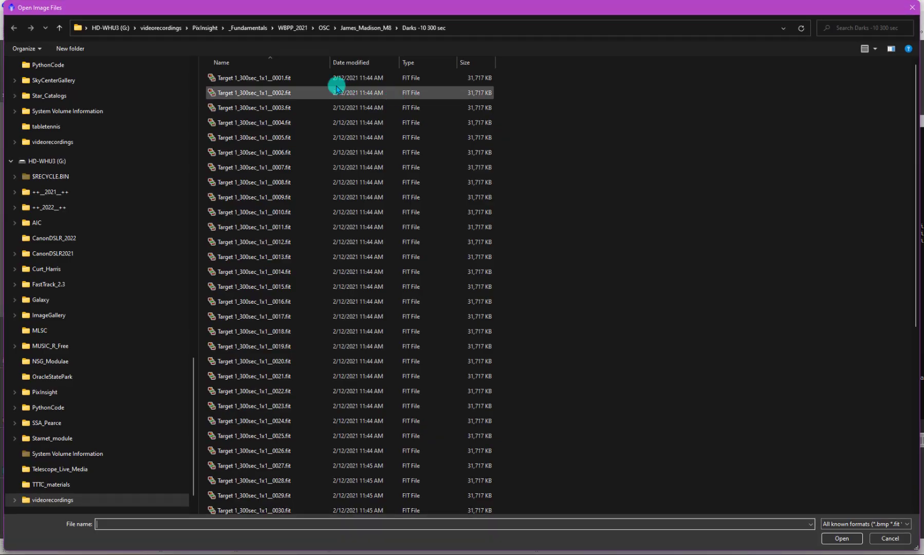
click(347, 29)
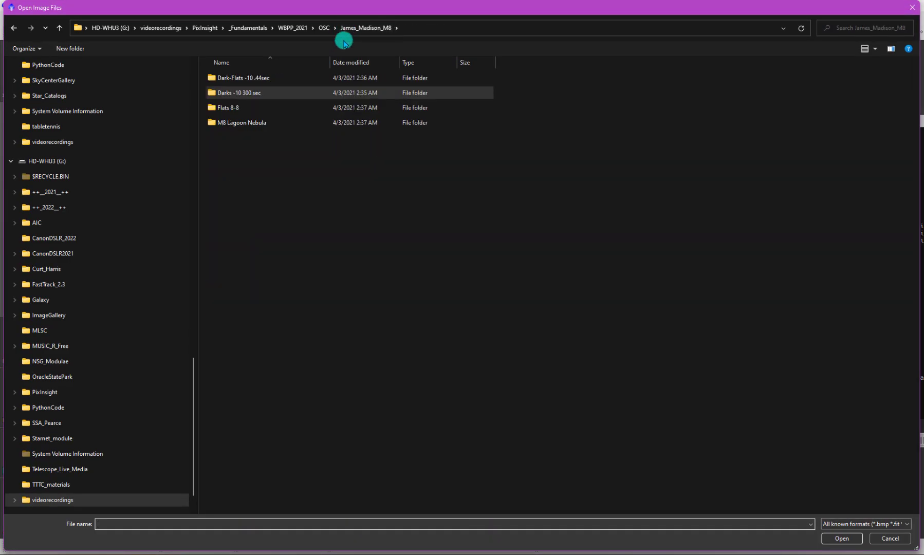
double_click(266, 79)
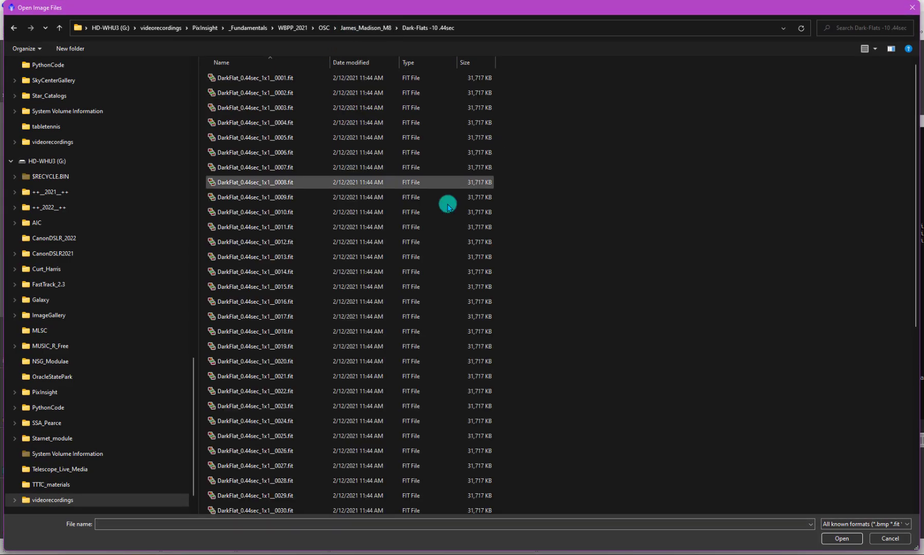
double_click(273, 241)
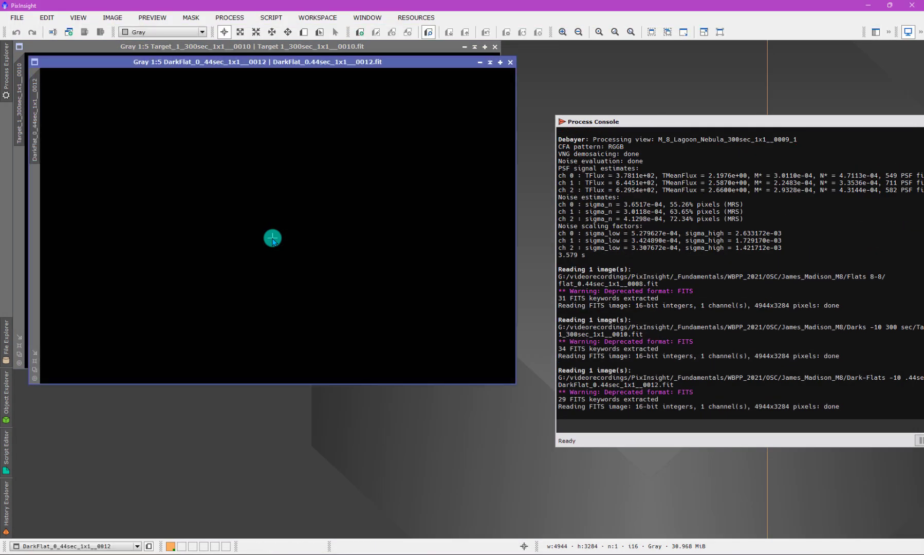
Step: Offset the dark flat window from the 300-second dark and auto-stretch the display of both frames
drag(316, 62, 354, 138)
key(ctrl+a)
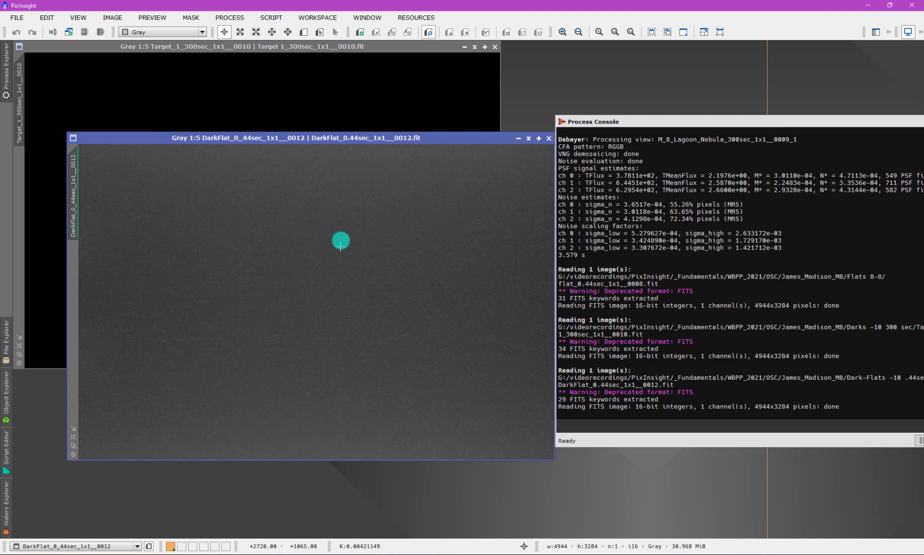
click(321, 97)
key(ctrl+a)
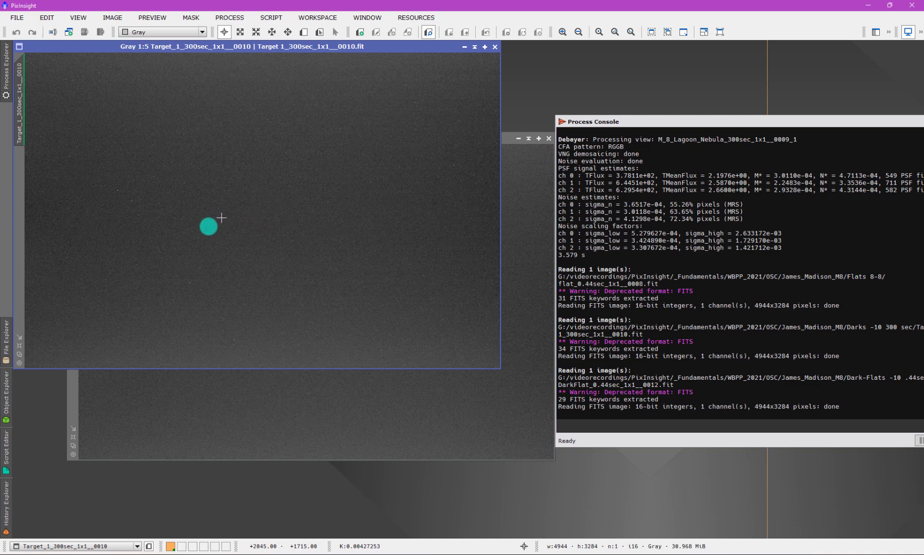
Step: Compare the noise and pixel structure of the 300-second dark with those of the dark flat frame
scroll(218, 198, up, 1)
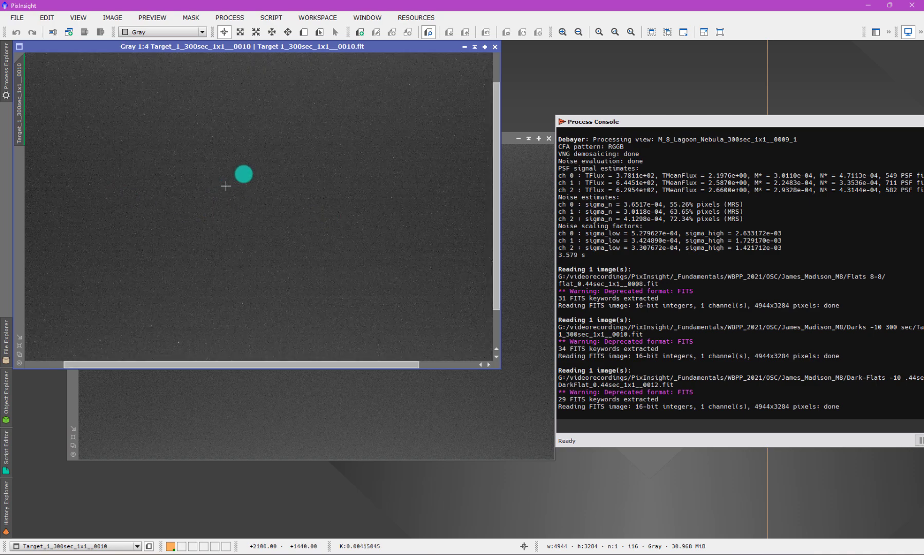
click(388, 389)
scroll(388, 389, up, 1)
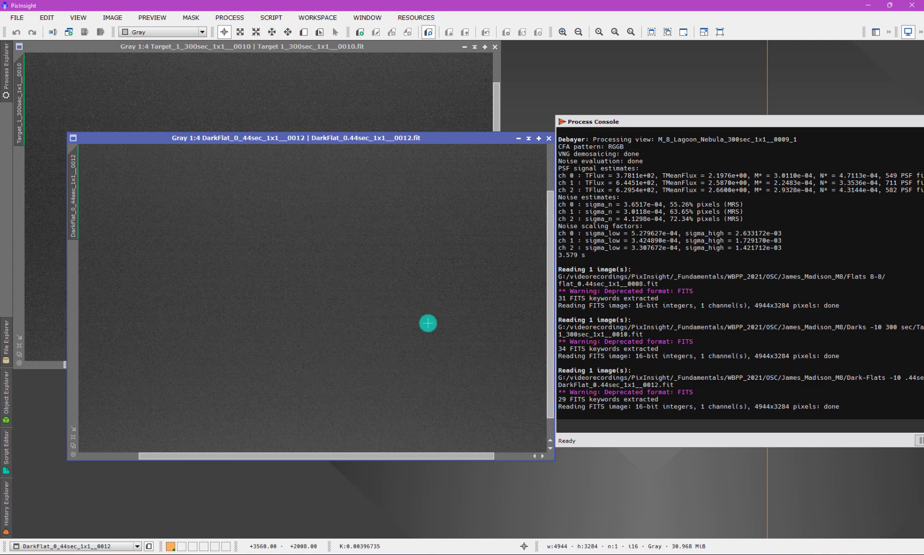
click(370, 50)
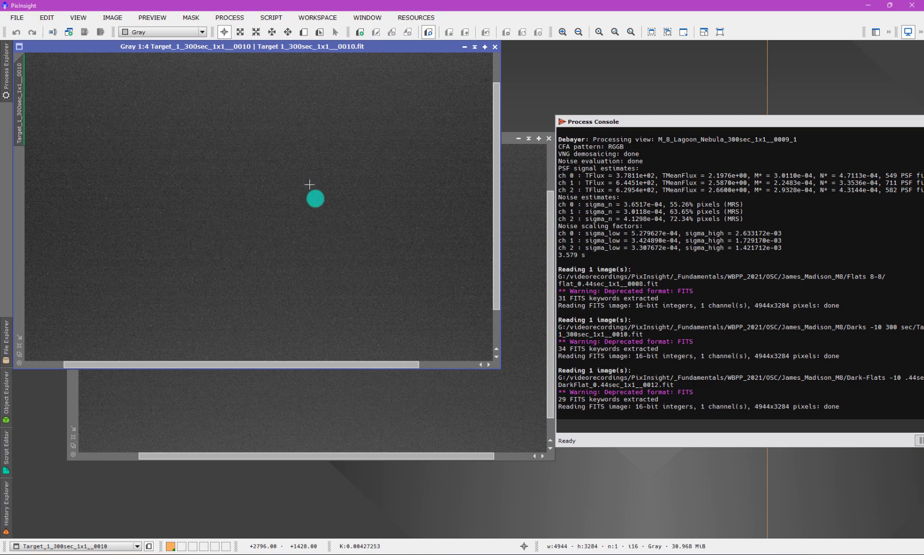
click(366, 393)
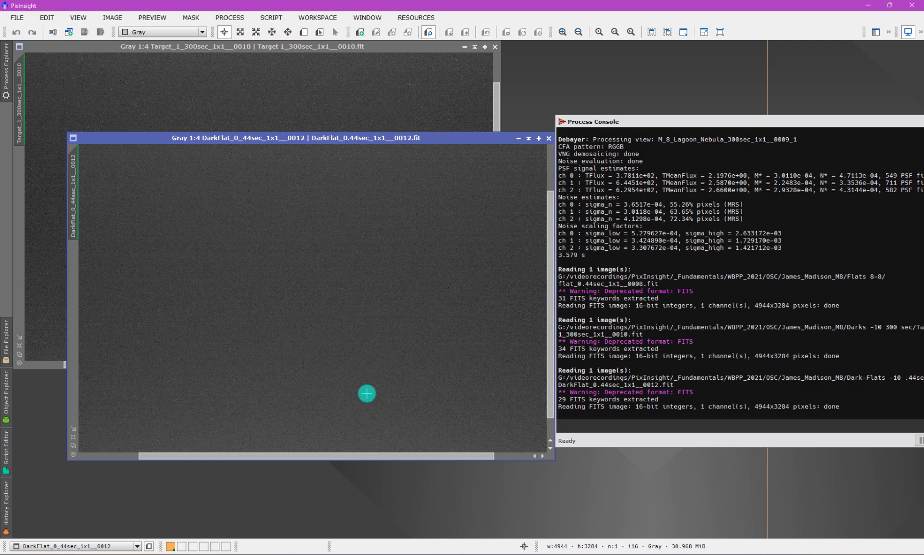
drag(349, 324, 306, 295)
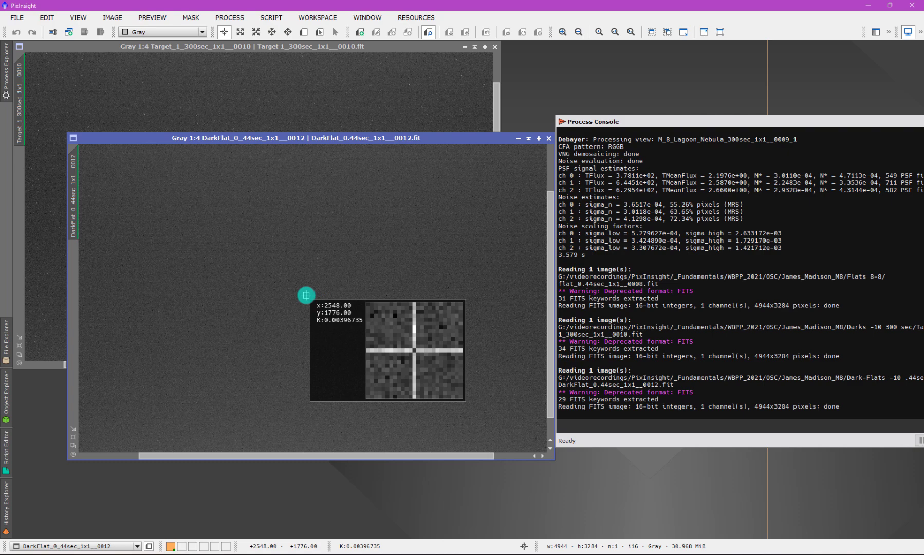
drag(306, 295, 306, 283)
click(288, 60)
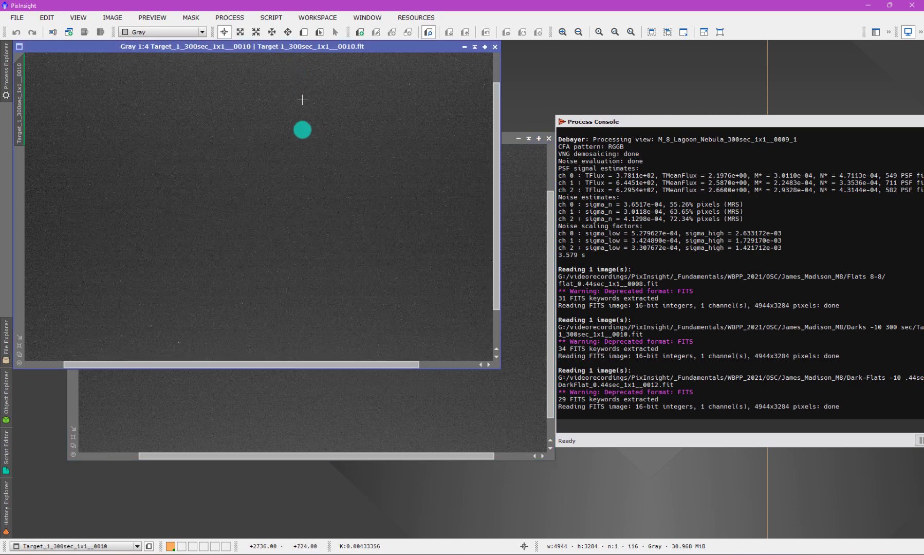
mouse_move(254, 192)
mouse_down()
mouse_move(269, 204)
mouse_move(261, 204)
mouse_up()
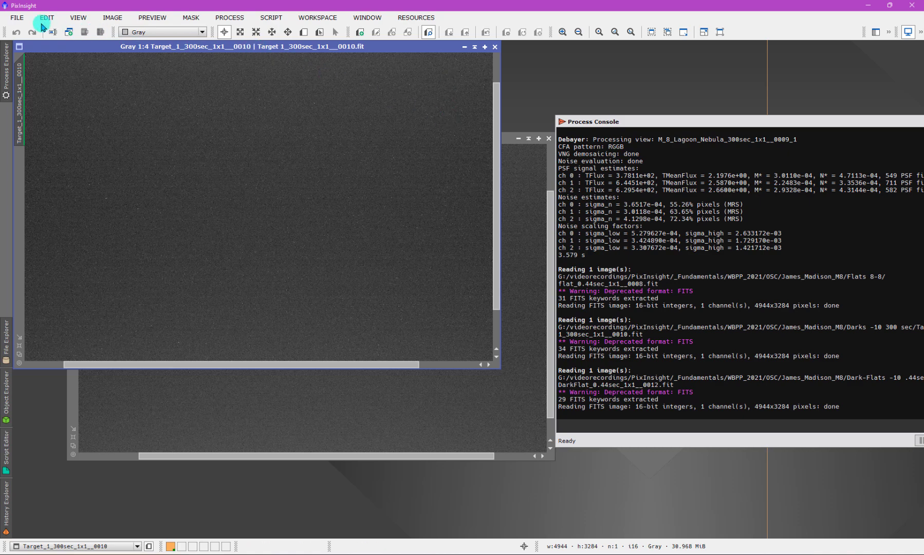
Step: Open the FITS header of the 300-second dark and review its frame type, exposure, temperature and gain keywords
click(18, 19)
click(191, 232)
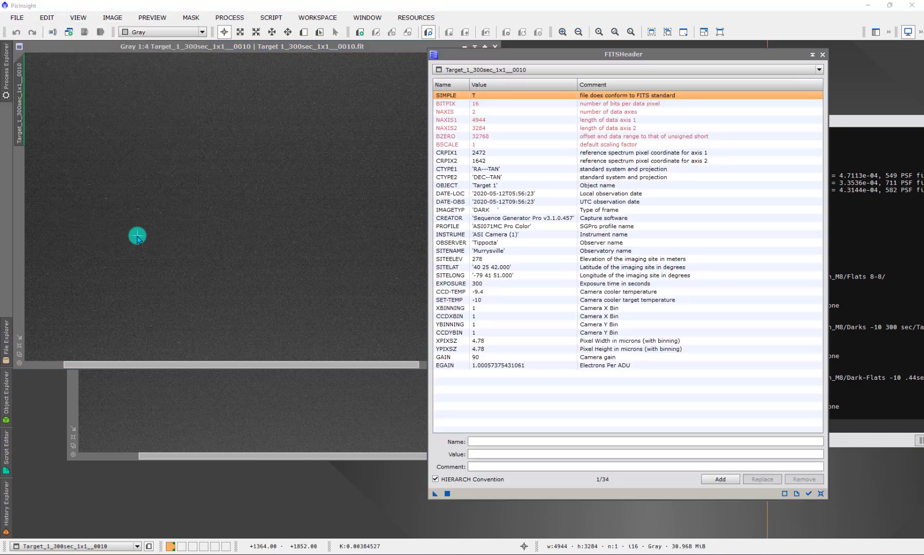
drag(490, 56, 363, 32)
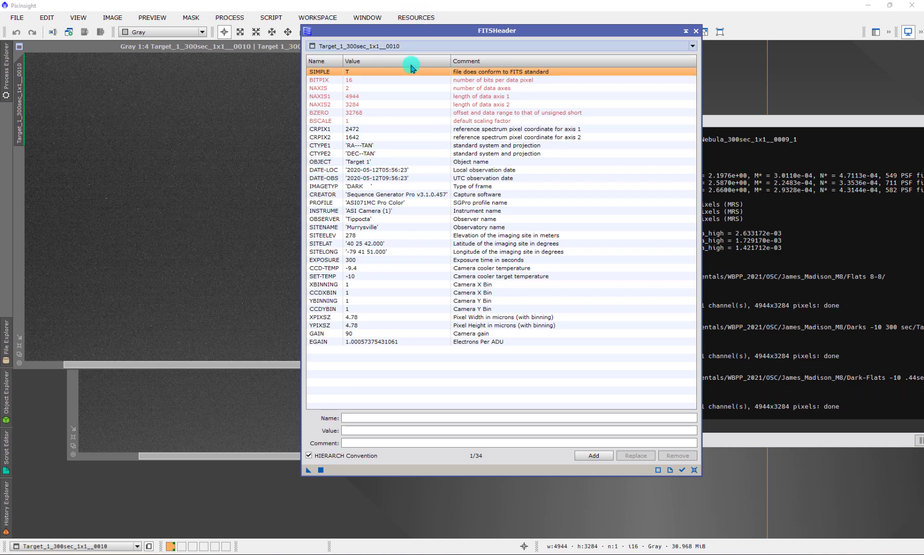
Step: Load the dark flat frame's keywords into FITSHeader and review its frame type and exposure
click(254, 379)
drag(389, 33, 504, 59)
drag(377, 139, 336, 62)
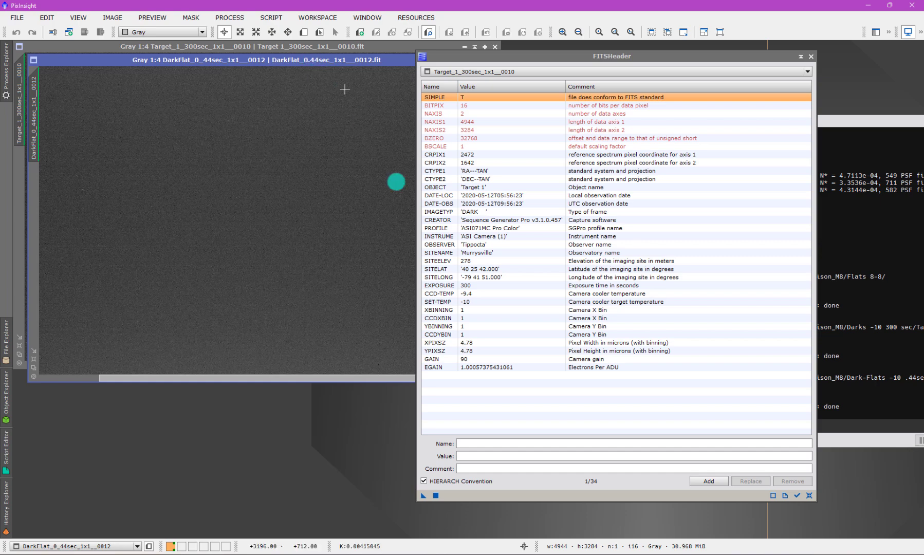
click(797, 496)
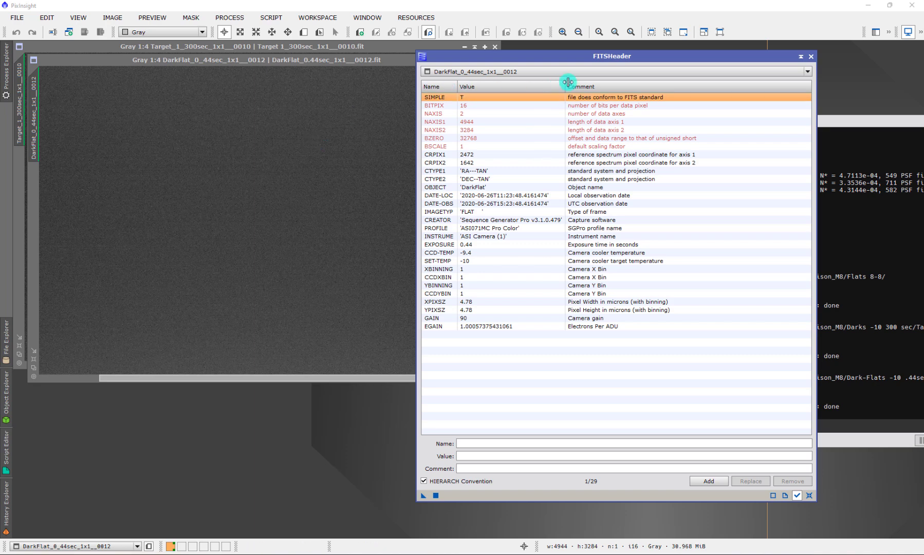
drag(627, 61, 694, 84)
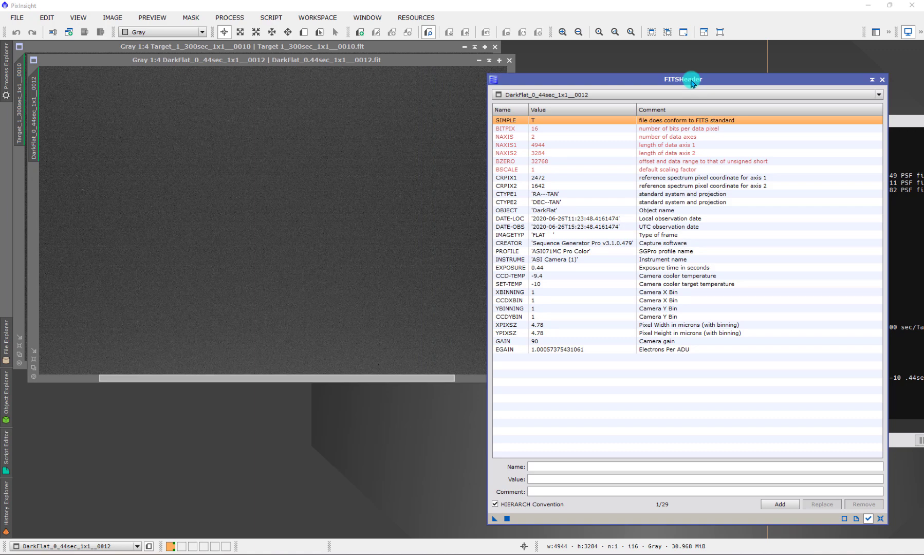
Step: Close the dark flat image, the 300-second dark image and the FITSHeader process
click(509, 61)
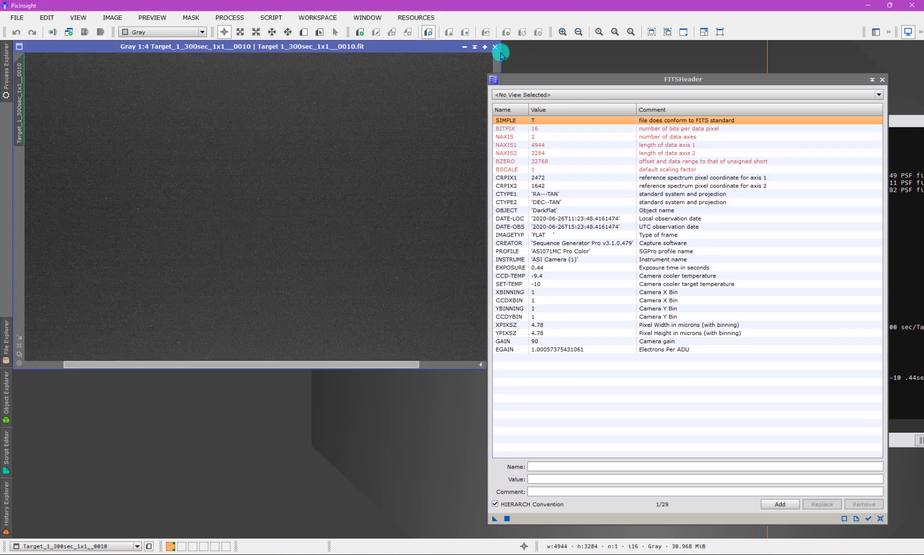
click(494, 47)
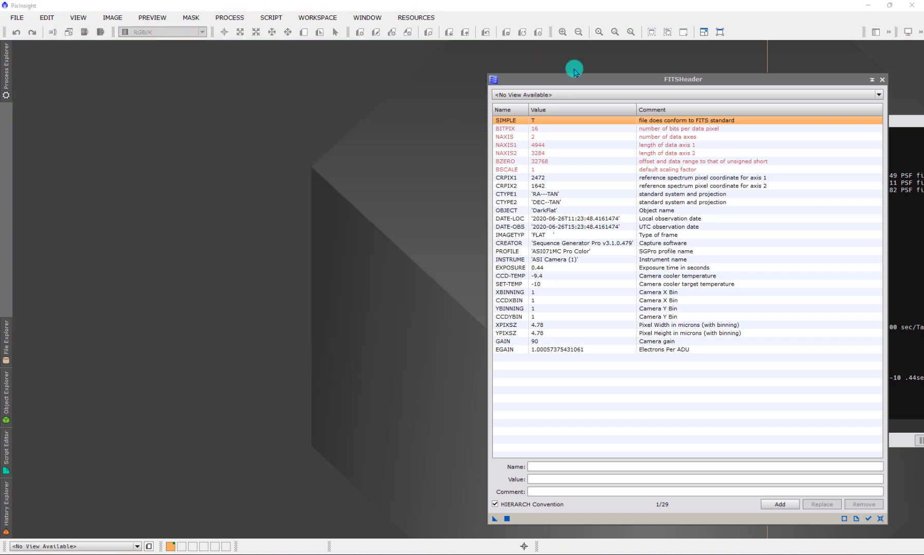
click(883, 82)
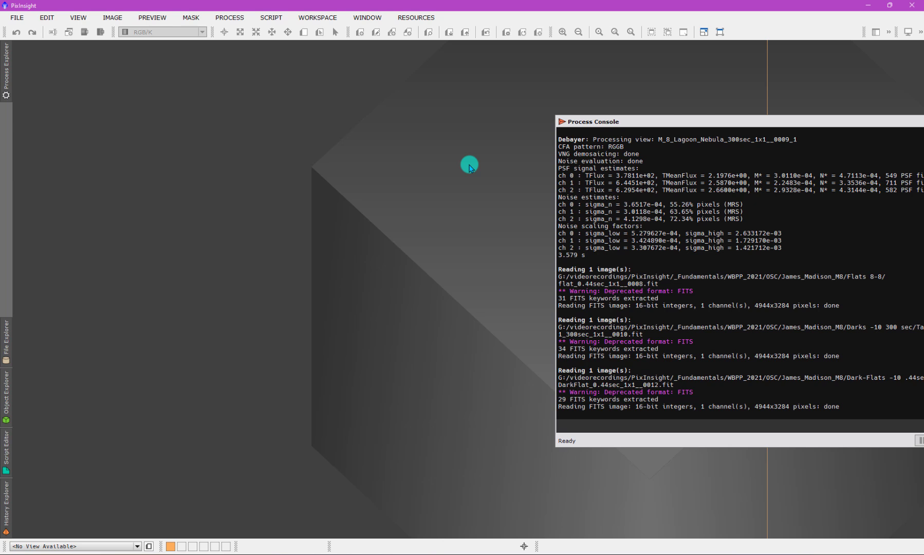
Step: Launch the WeightedBatchPreprocessing script and add the M8 dataset's root directory with all its light and calibration subfolders
click(271, 17)
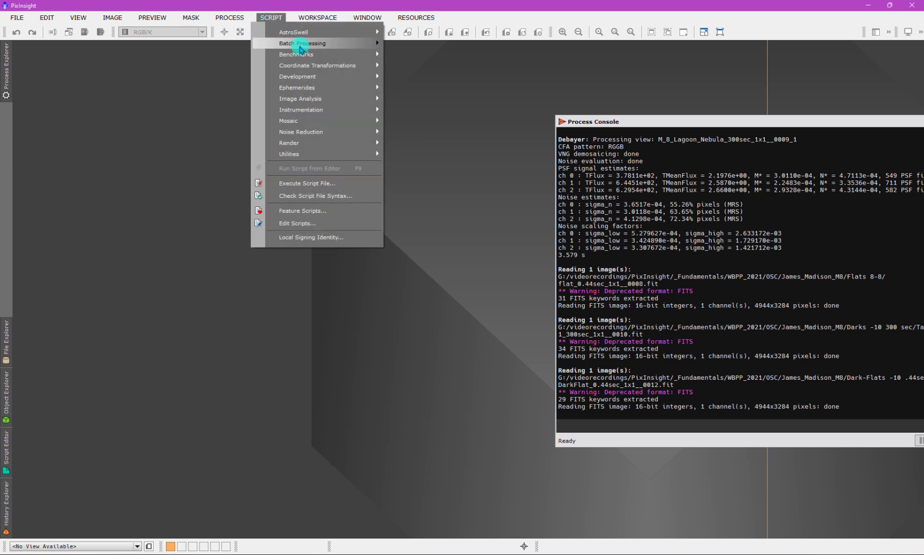
mouse_move(375, 48)
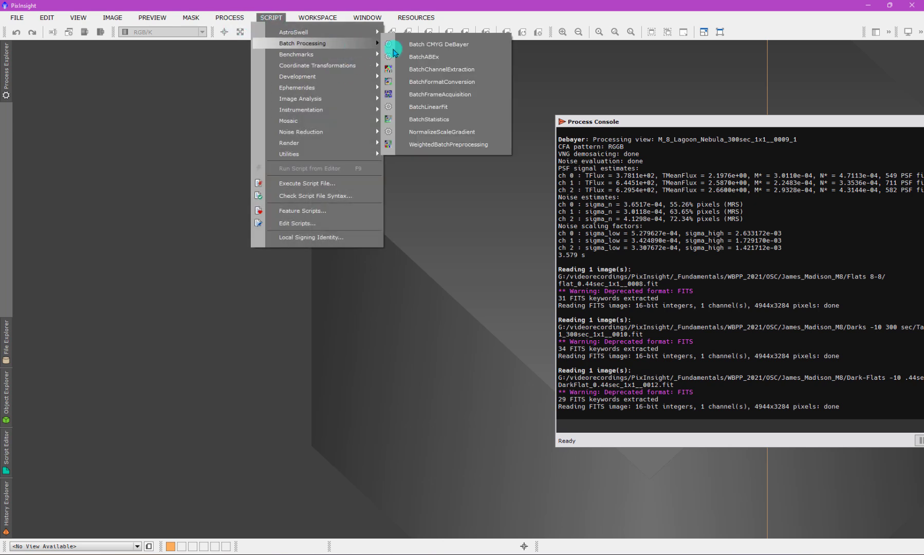
click(439, 143)
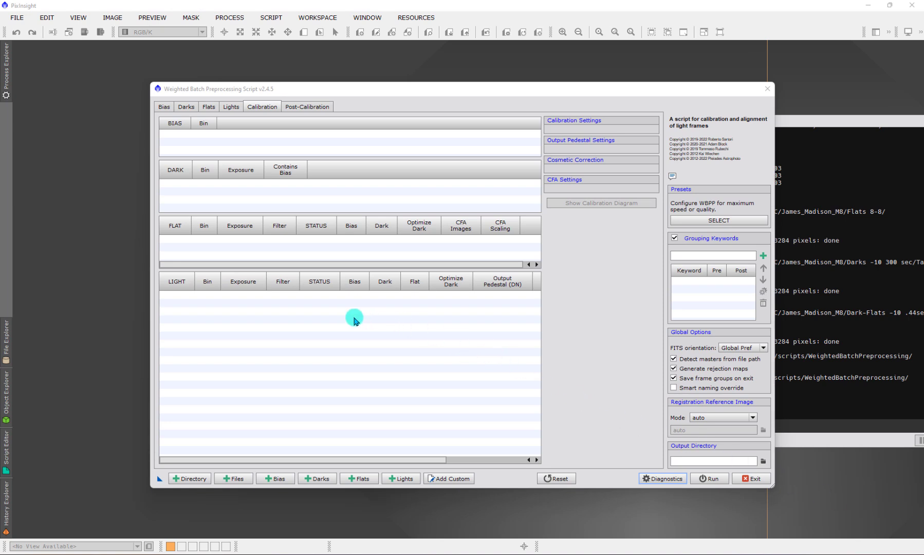
click(198, 479)
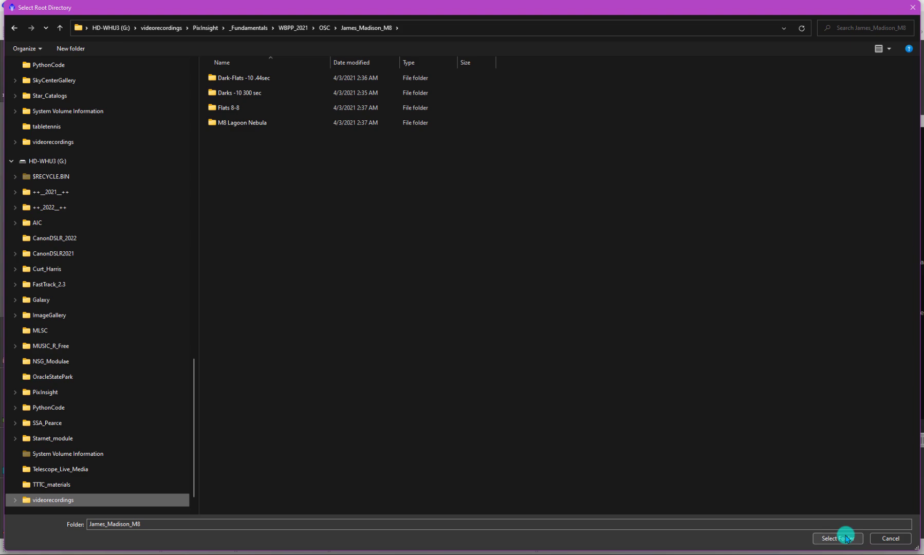
click(846, 537)
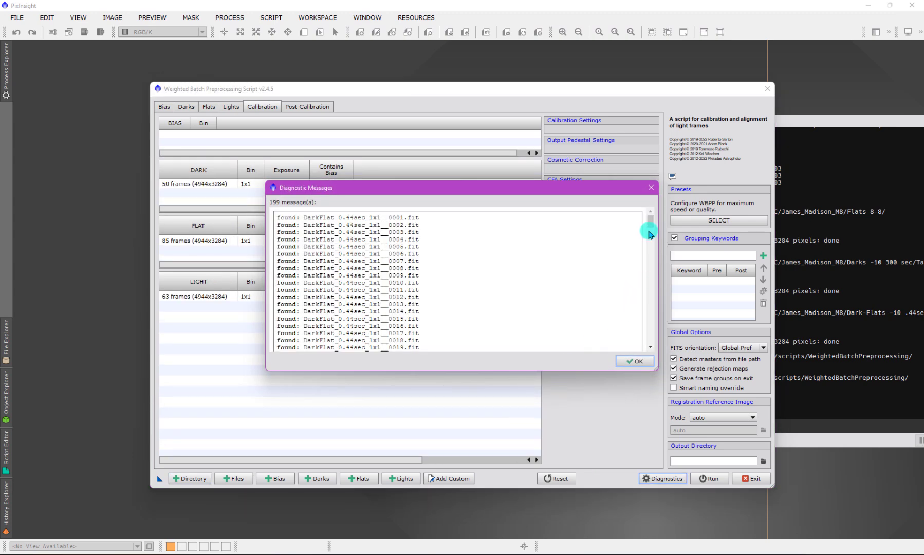
Step: Review the diagnostic messages for the files found in the added directory and dismiss them
drag(648, 225, 672, 352)
scroll(433, 320, up, 1)
scroll(433, 319, up, 5)
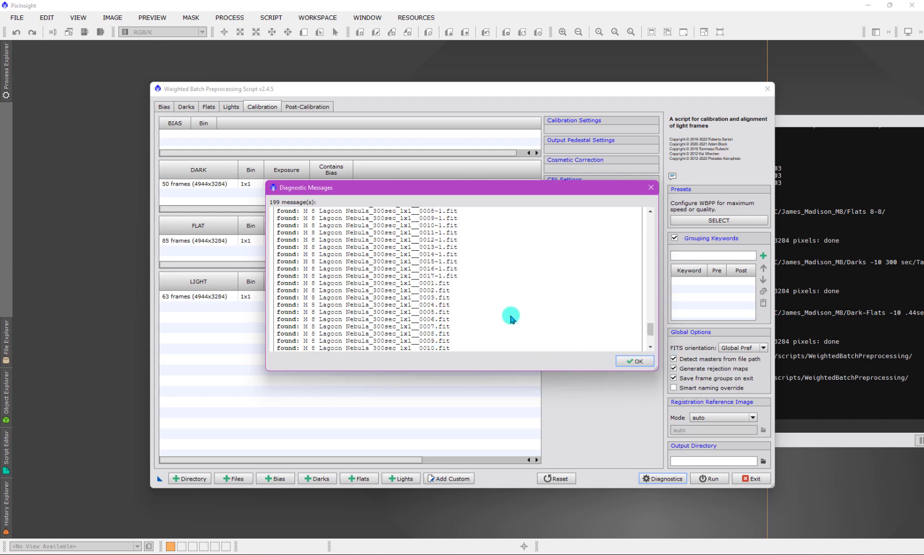
click(645, 362)
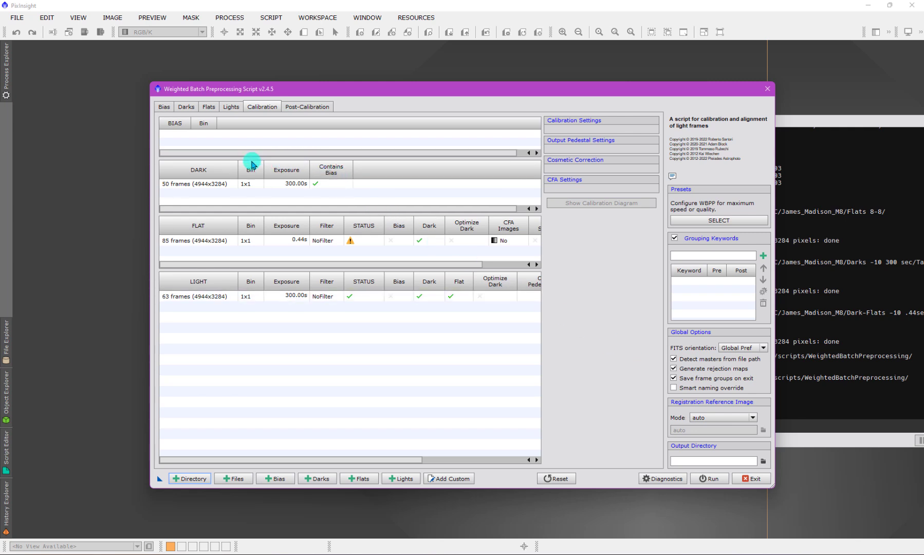
Step: Examine the dark group in the calibration overview and the dark and flat file lists for misassigned frames
click(204, 184)
click(290, 187)
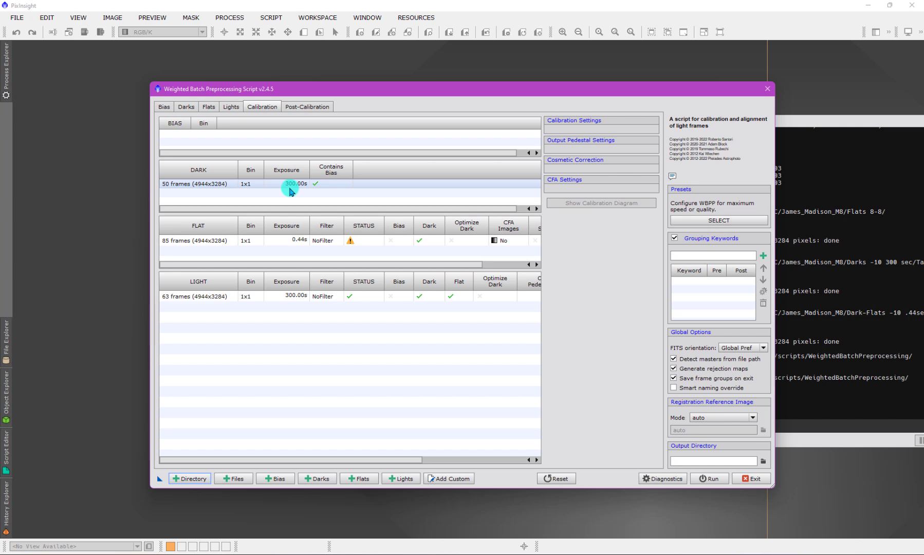
click(186, 107)
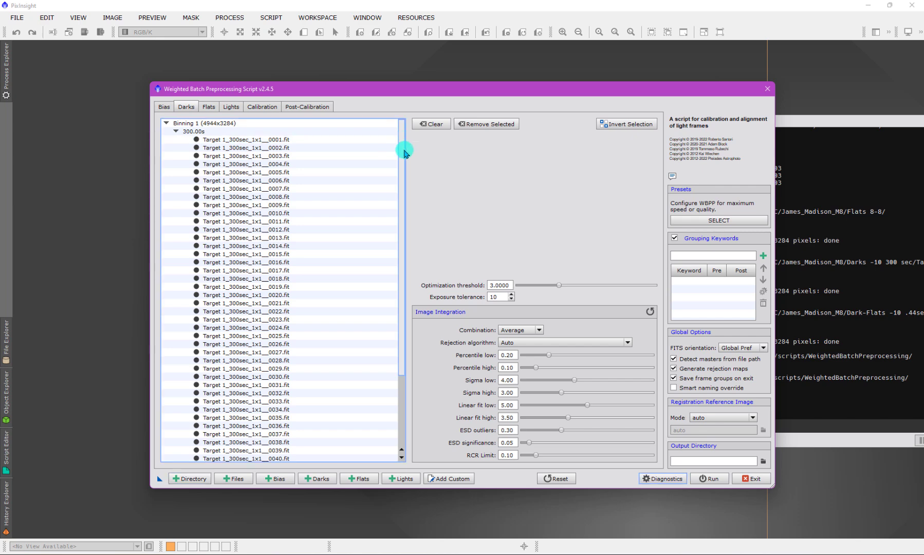
scroll(404, 143, down, 1)
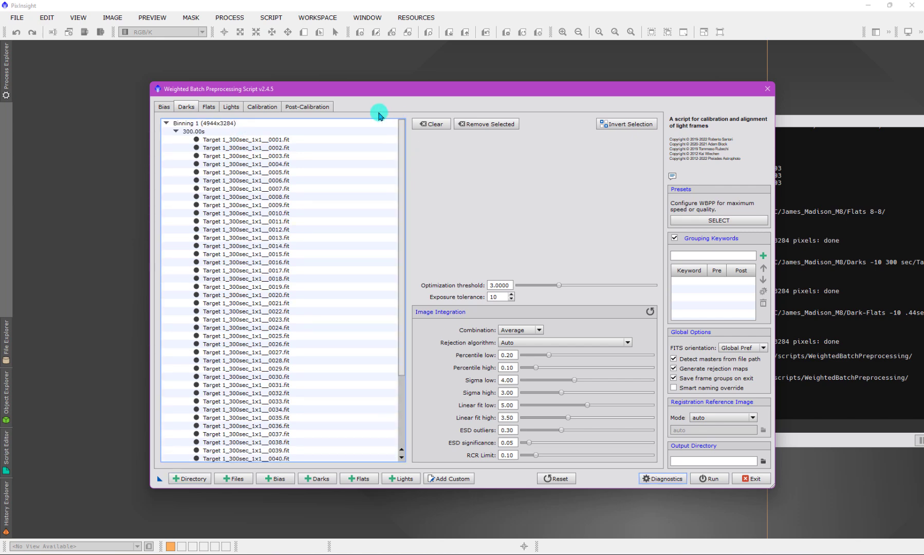
click(208, 107)
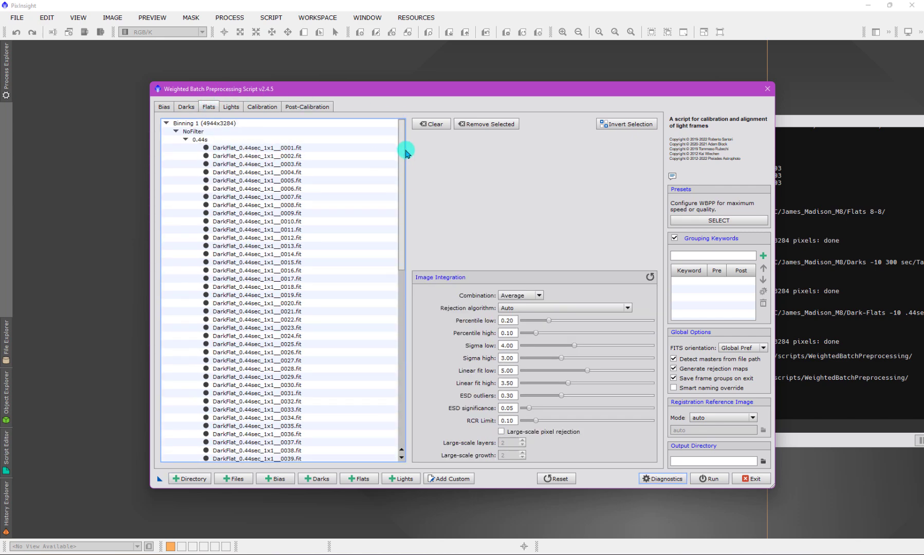
drag(403, 144, 403, 212)
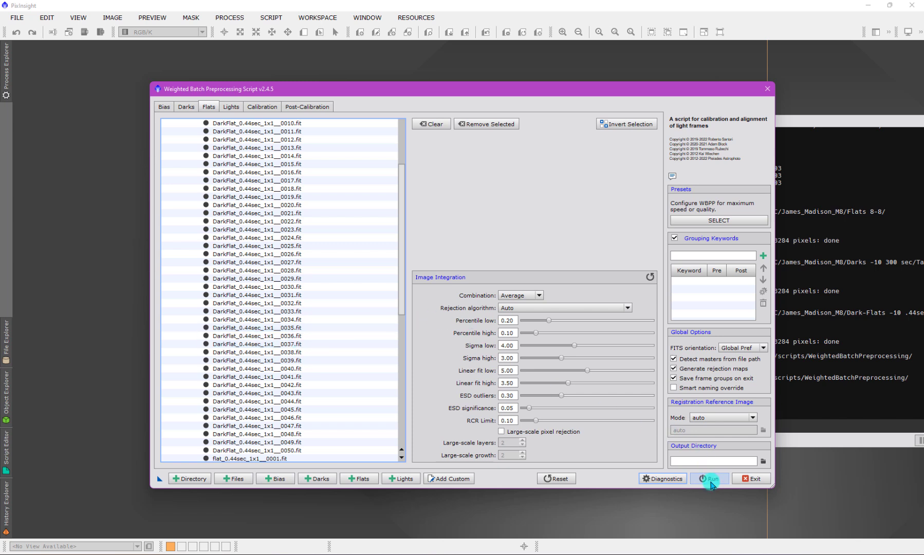
Step: Reset the preprocessing engine with the option to clear all file lists enabled
click(545, 479)
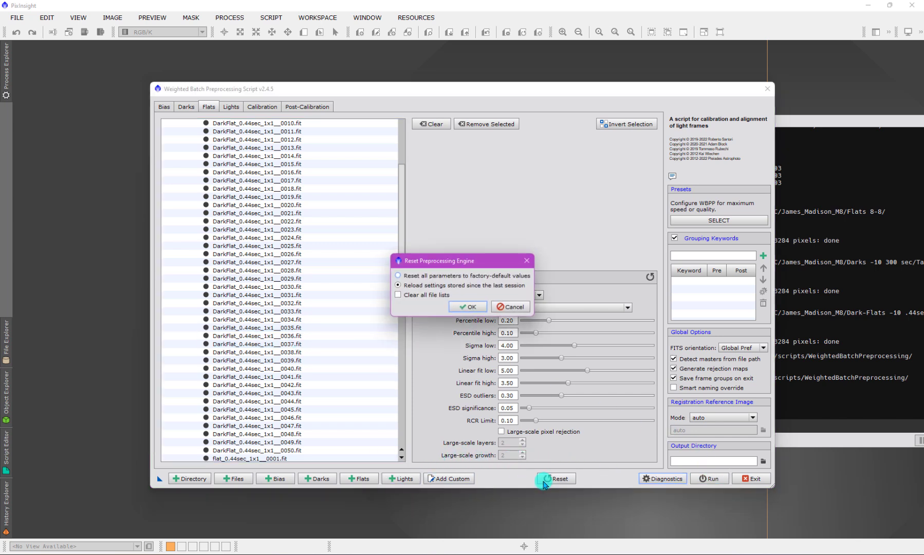
click(398, 295)
click(468, 307)
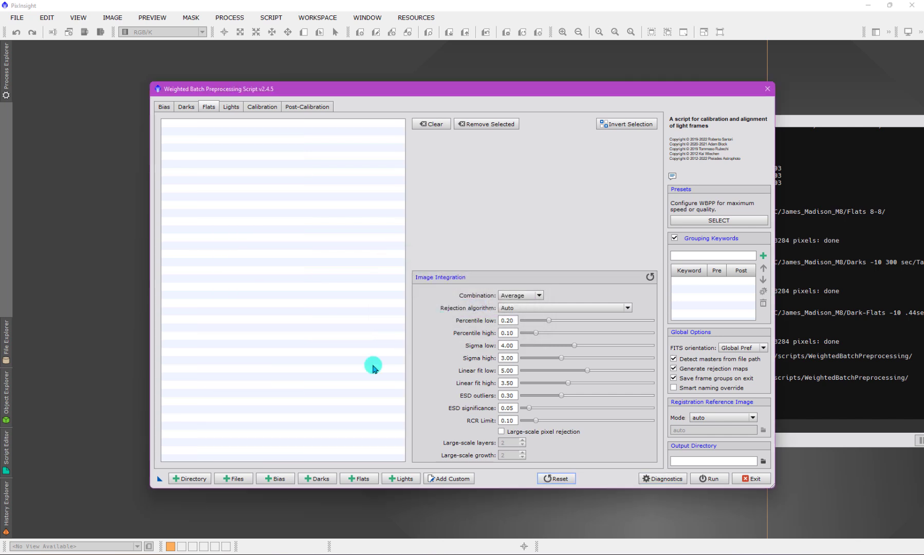
Step: Add all the dark flat frames from the Dark-Flats -10 .44sec folder as dark frames
click(286, 483)
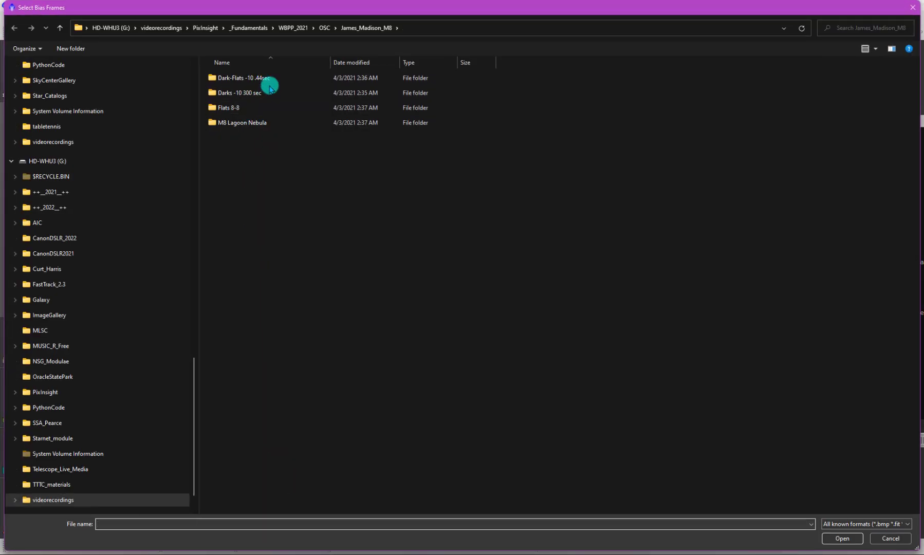
click(873, 537)
click(316, 478)
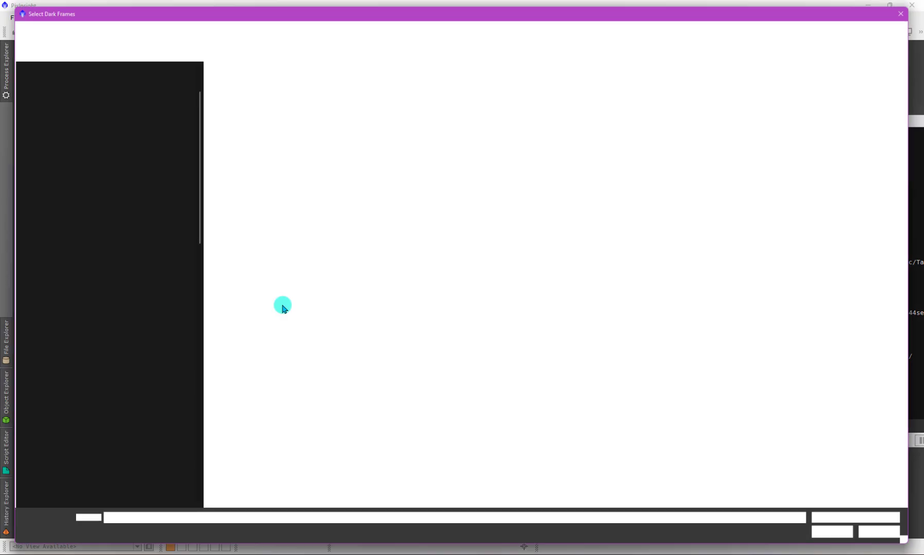
double_click(257, 80)
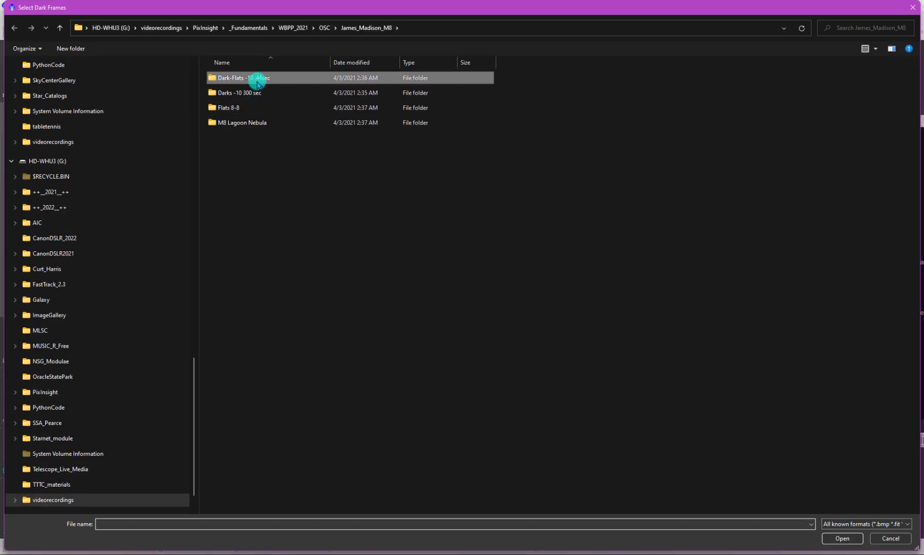
key(ctrl+a)
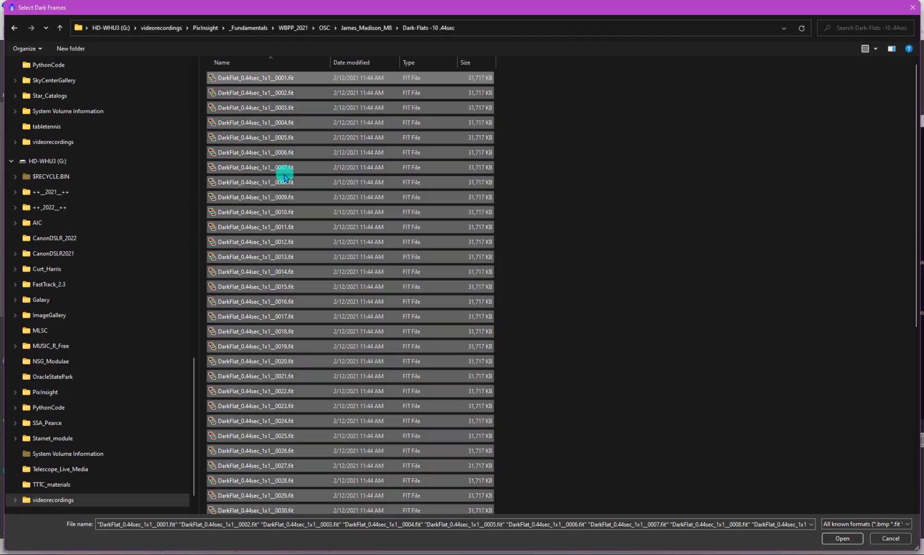
click(842, 538)
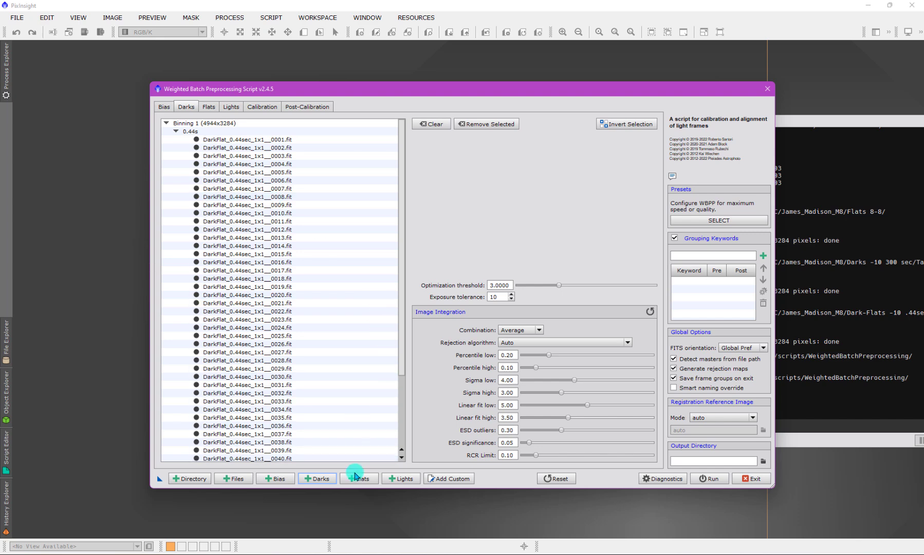
Step: Add all the 300-second frames from the Darks -10 300 sec folder as dark frames and check the darks list
click(325, 483)
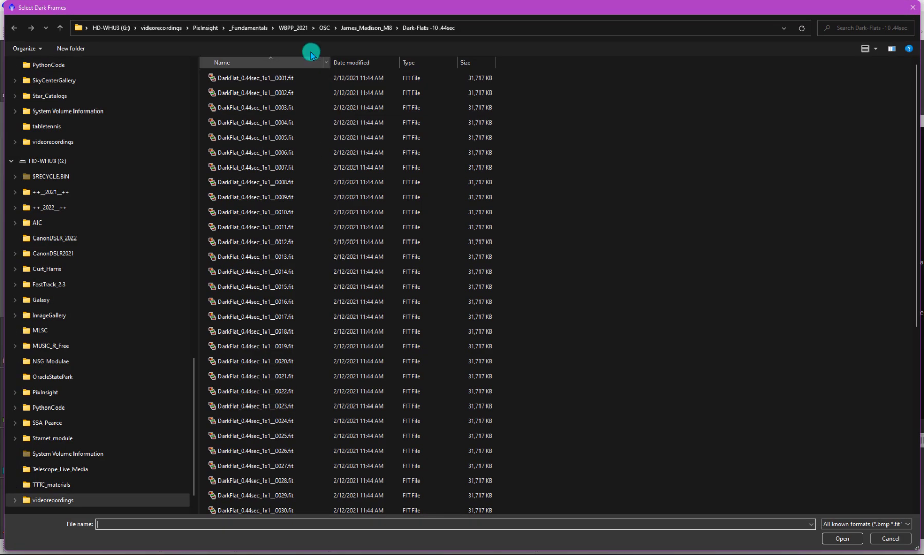
click(361, 28)
click(253, 95)
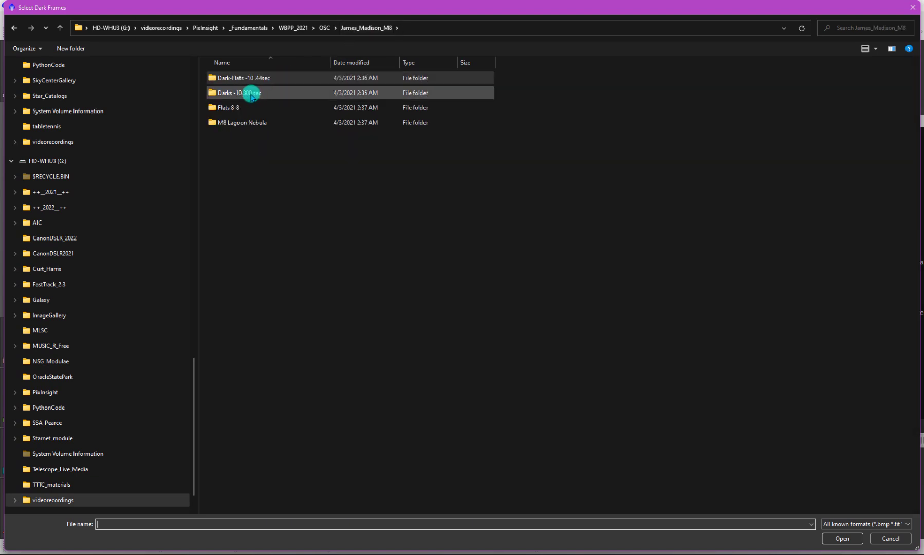
double_click(252, 94)
click(253, 168)
key(ctrl+a)
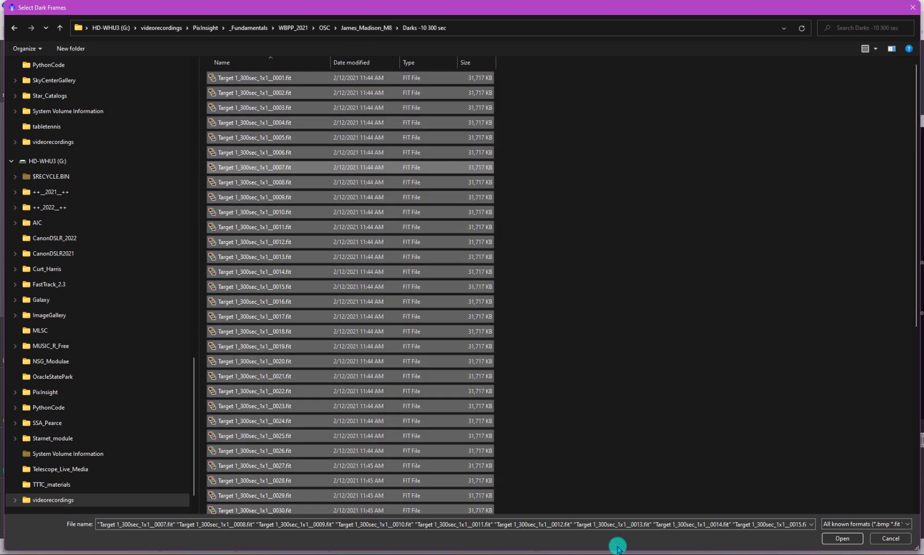
click(841, 538)
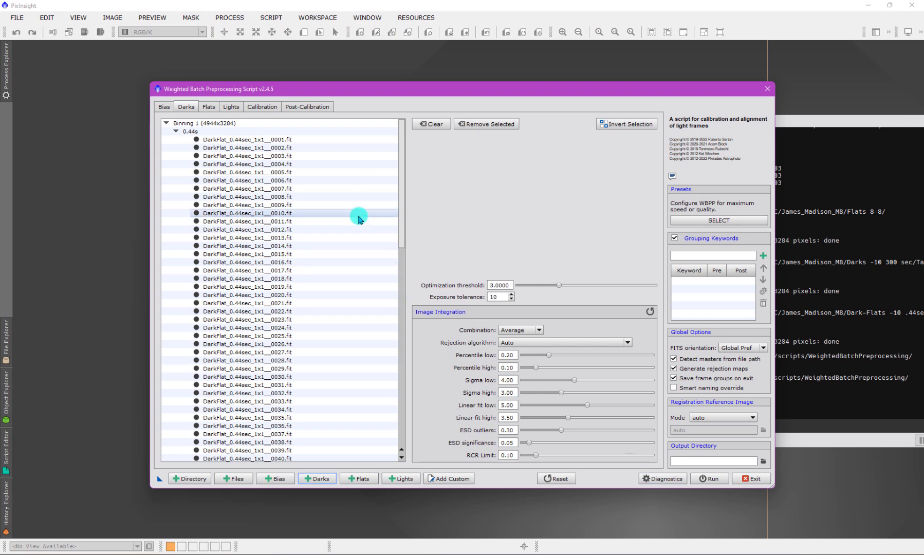
mouse_move(402, 212)
mouse_down()
mouse_move(413, 412)
mouse_move(406, 212)
mouse_up()
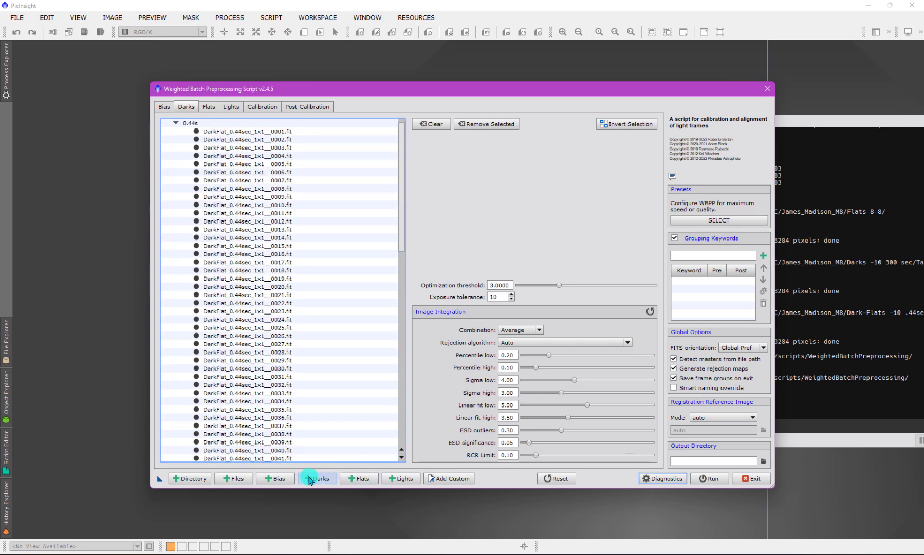
Step: Add all the frames from the dataset's Flats 8-8 folder as flat frames
click(360, 479)
click(360, 28)
double_click(248, 109)
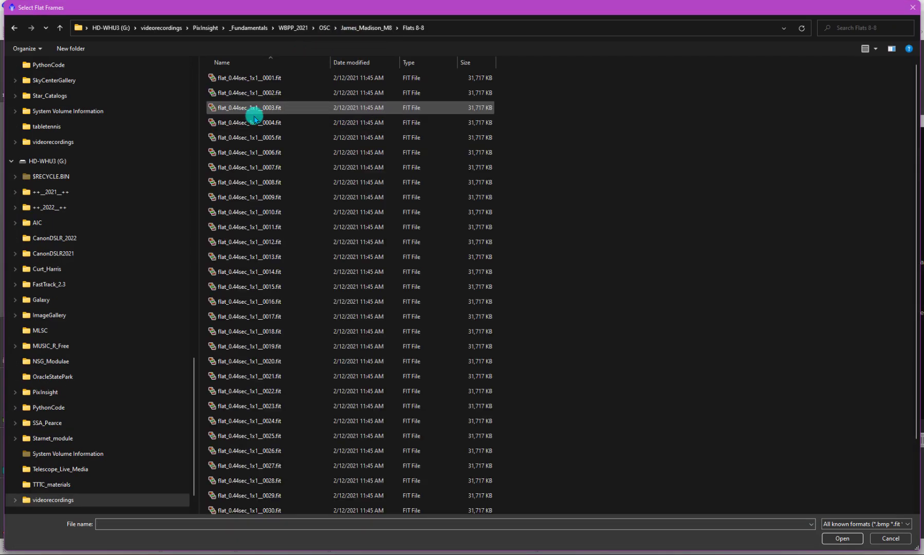
click(256, 138)
key(ctrl+a)
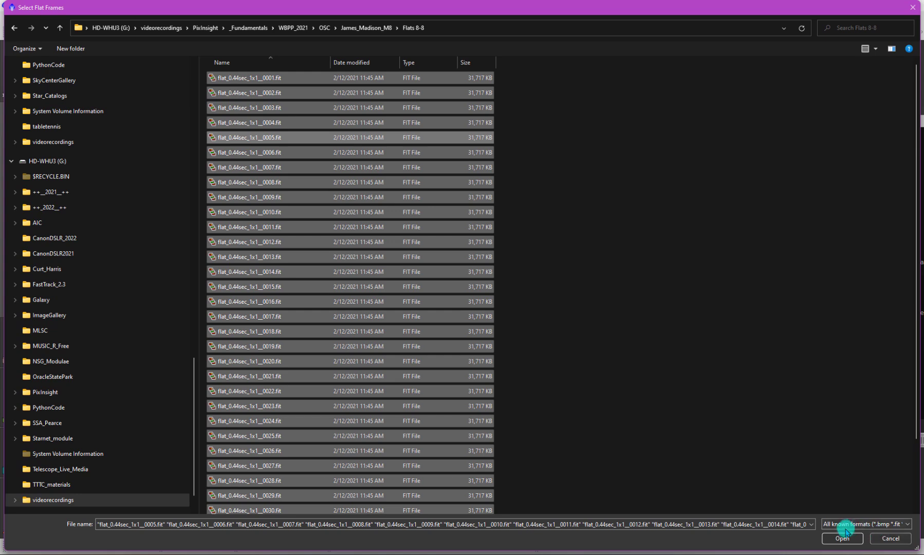
click(847, 525)
click(843, 539)
click(843, 538)
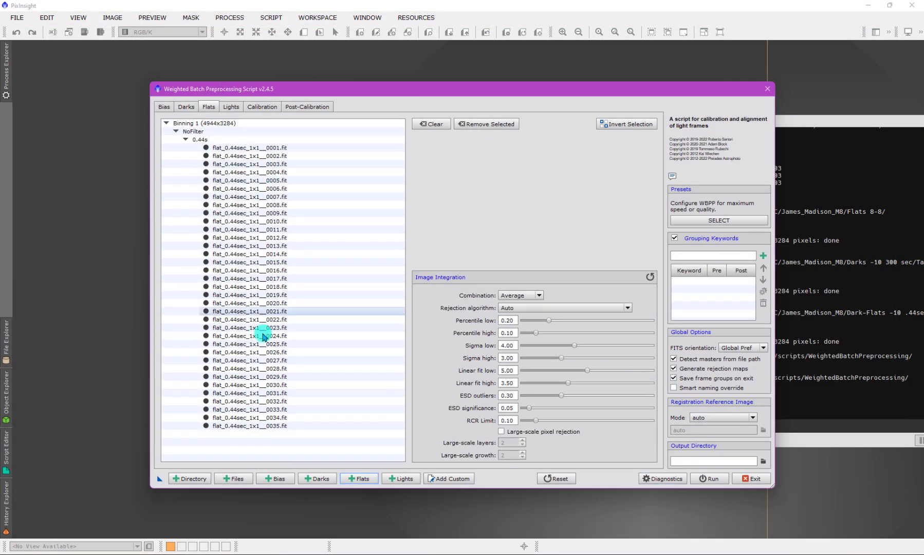
Step: Add all the frames from the 8-11-2020 subfolder of M8 Lagoon Nebula as light frames
click(393, 480)
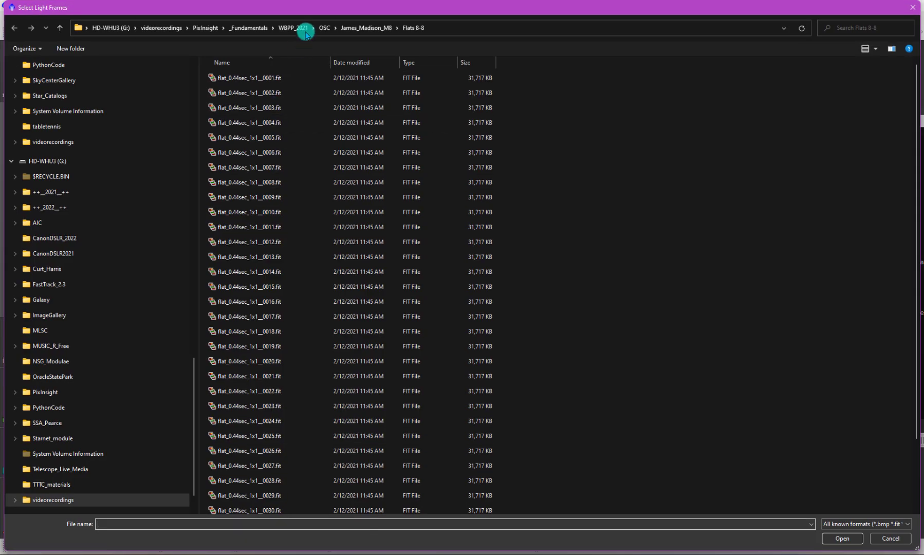
click(324, 28)
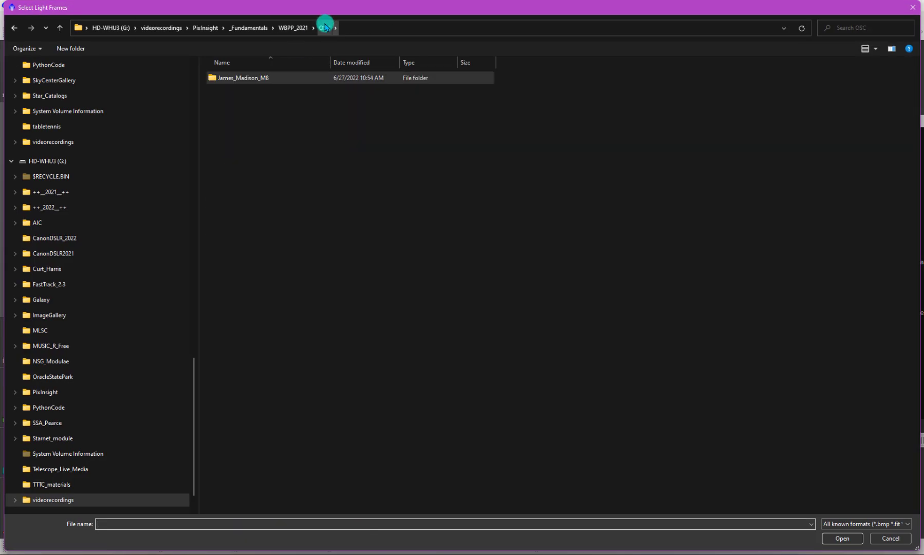
double_click(268, 78)
double_click(247, 123)
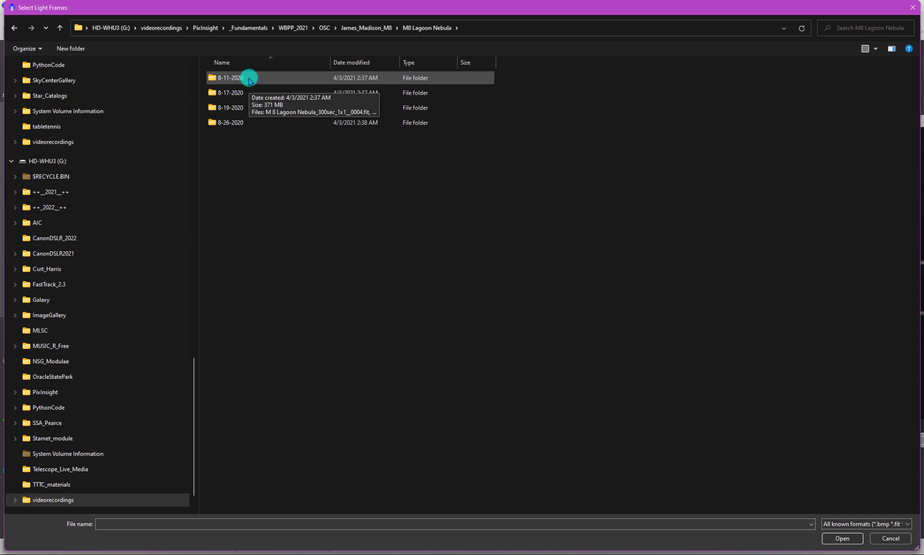
double_click(249, 80)
click(258, 122)
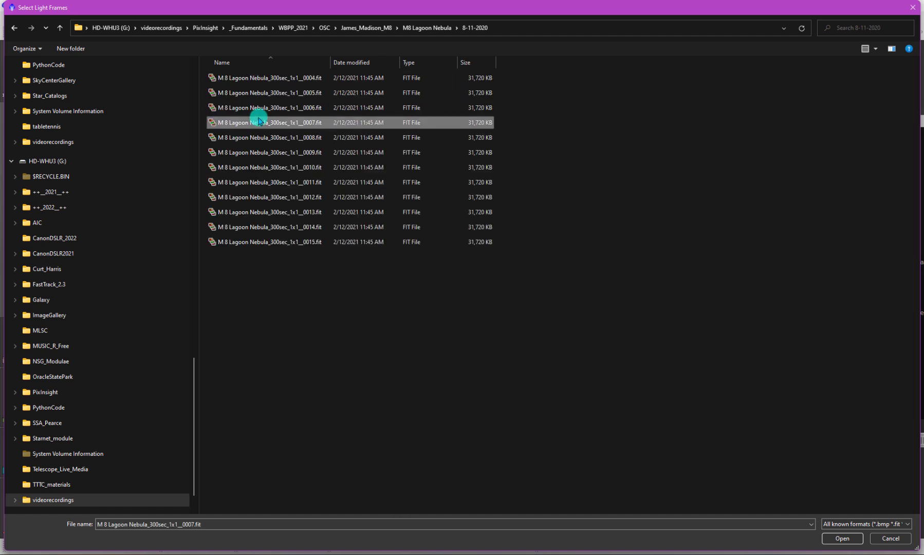
key(ctrl+a)
click(843, 538)
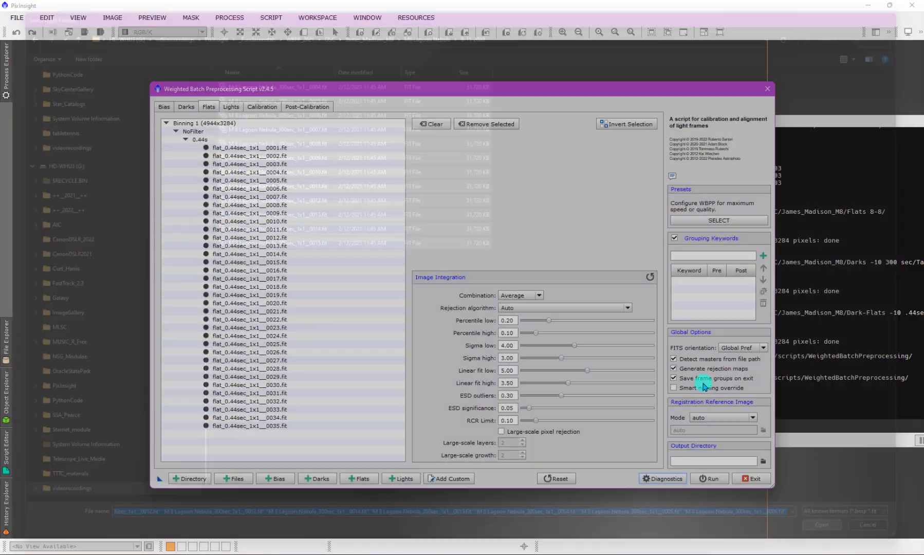
Step: Add all the frames from the 8-17-2020 subfolder of M8 Lagoon Nebula as light frames
click(390, 478)
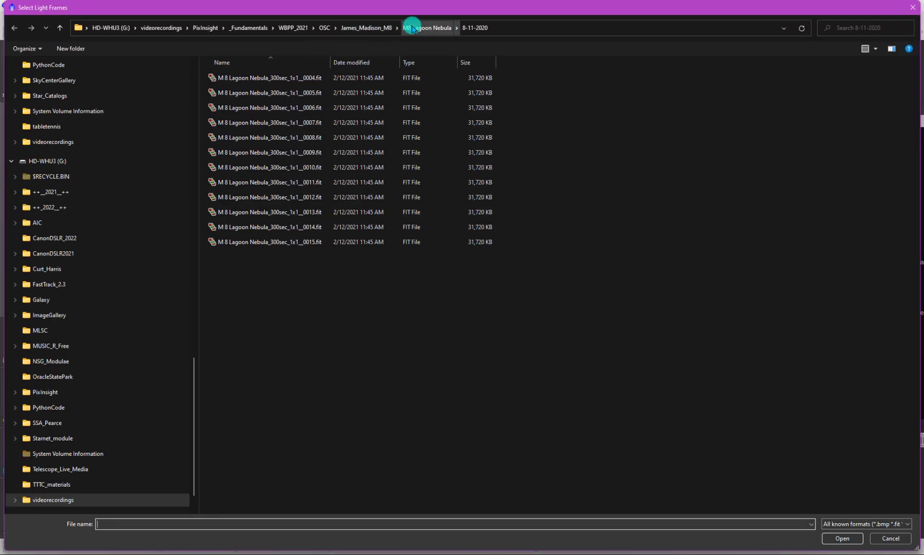
click(413, 28)
double_click(240, 92)
click(252, 109)
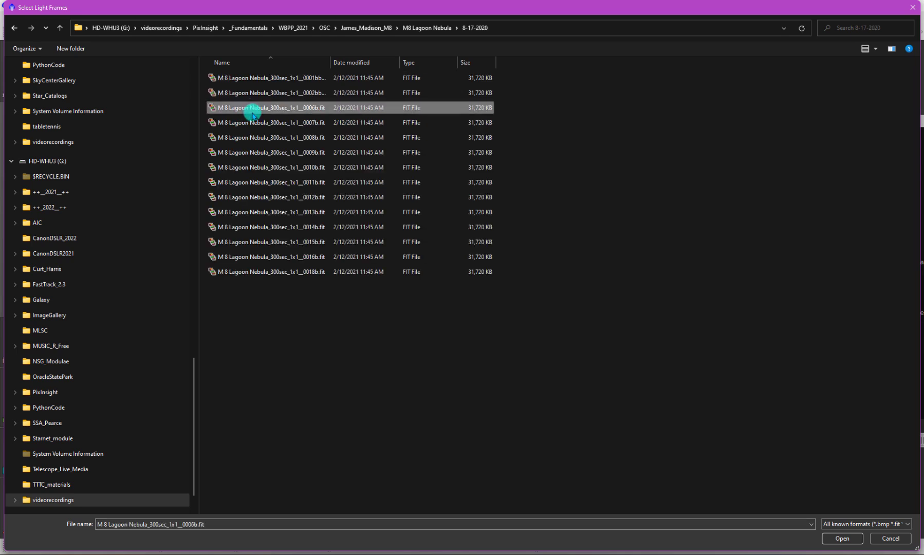
key(ctrl+a)
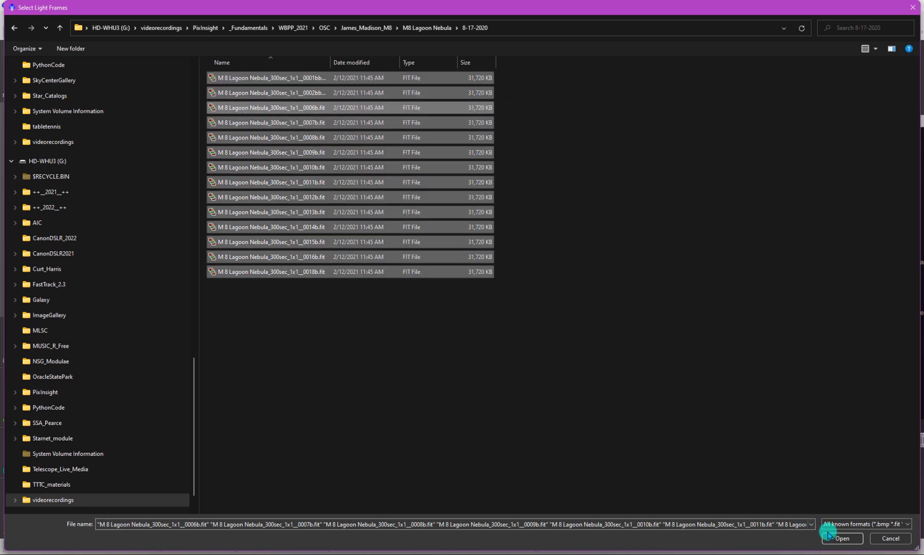
click(833, 538)
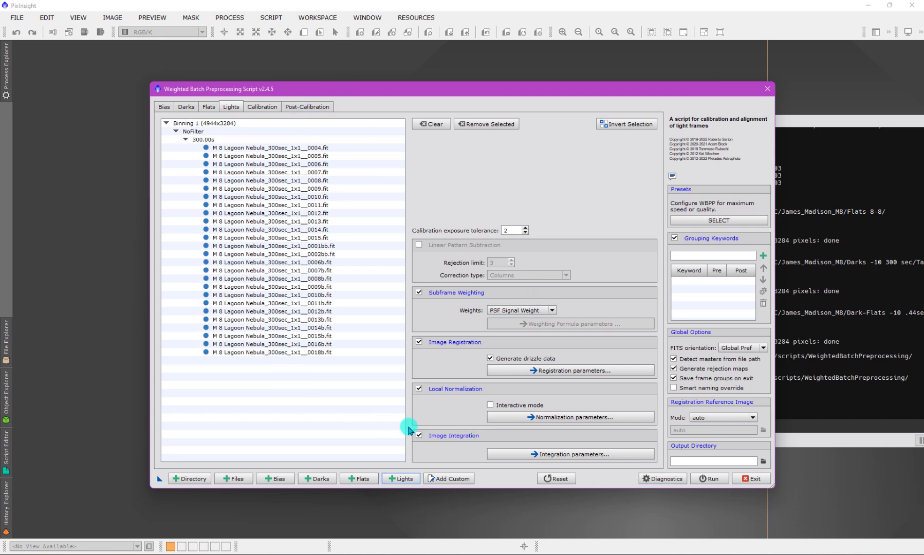
Step: Add all the frames from the 8-19-2020 subfolder of M8 Lagoon Nebula as light frames
click(415, 478)
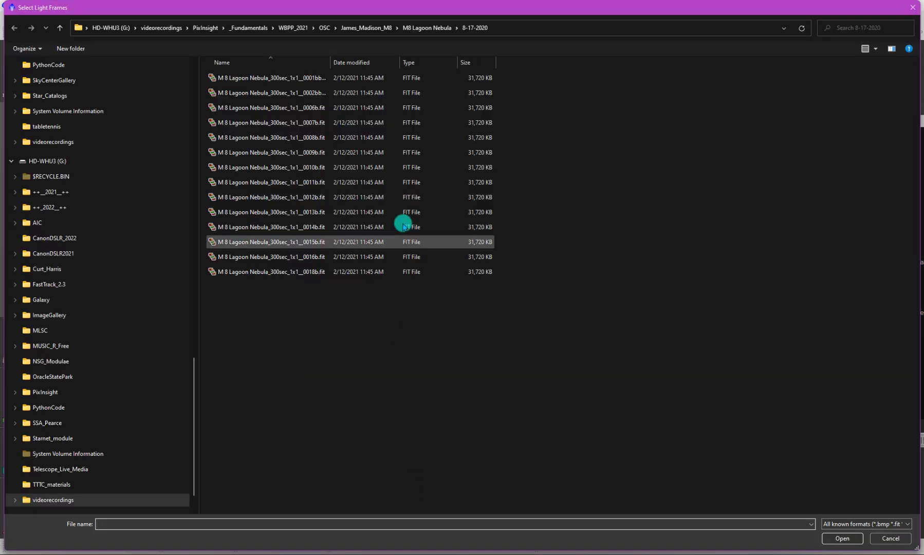
click(415, 29)
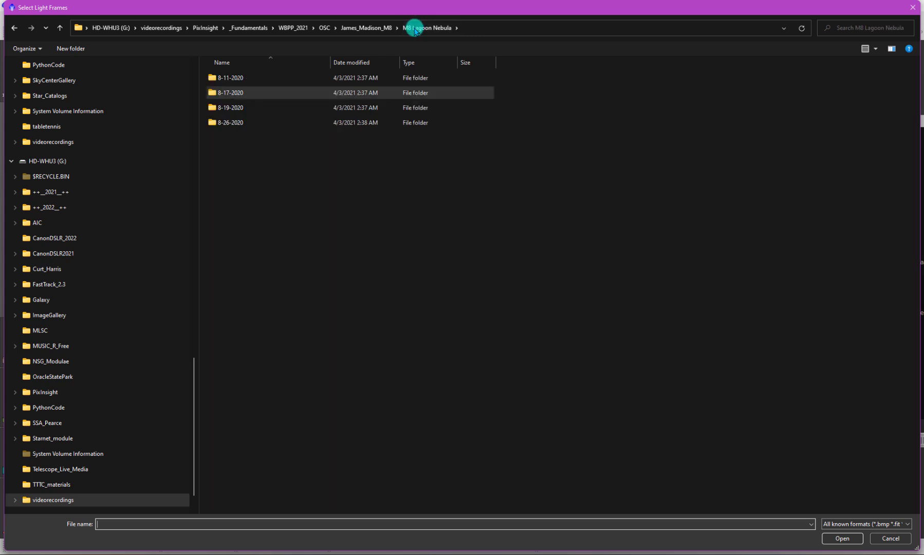
click(246, 110)
double_click(246, 110)
click(270, 167)
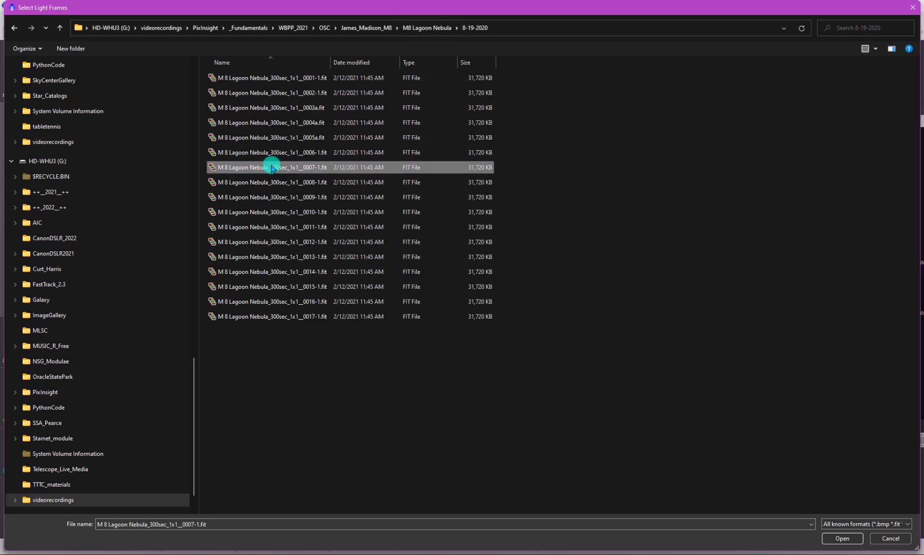
key(ctrl+a)
click(840, 538)
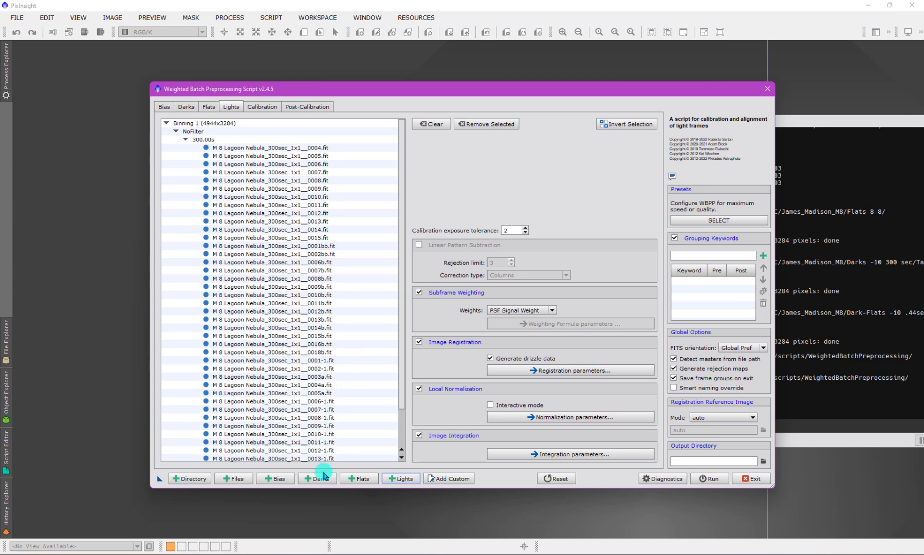
Step: Add all the frames from the 8-26-2020 subfolder of M8 Lagoon Nebula as light frames
click(401, 478)
click(406, 28)
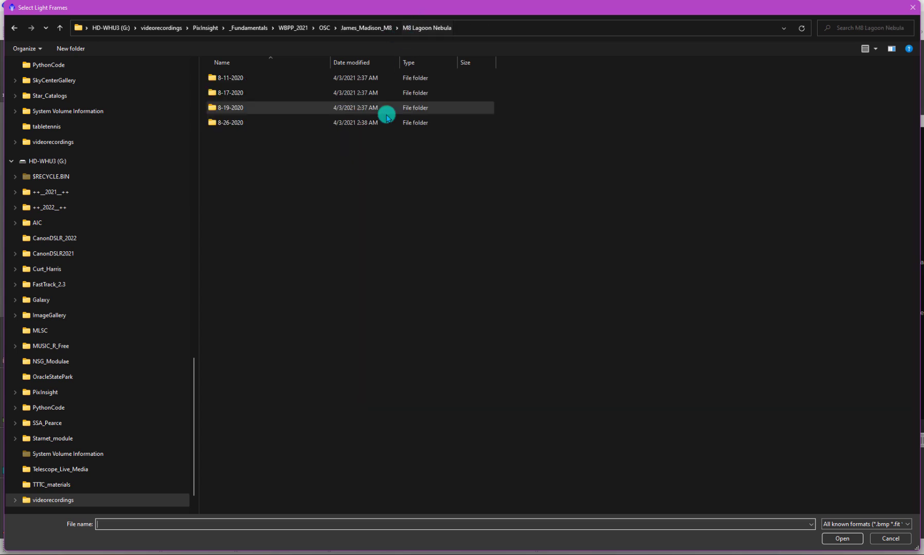
double_click(231, 123)
click(261, 170)
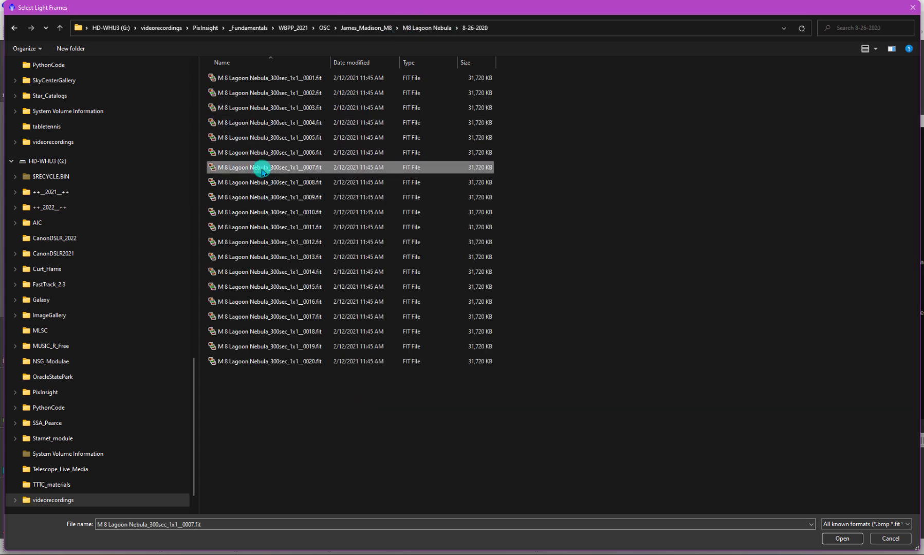
key(ctrl+a)
click(847, 537)
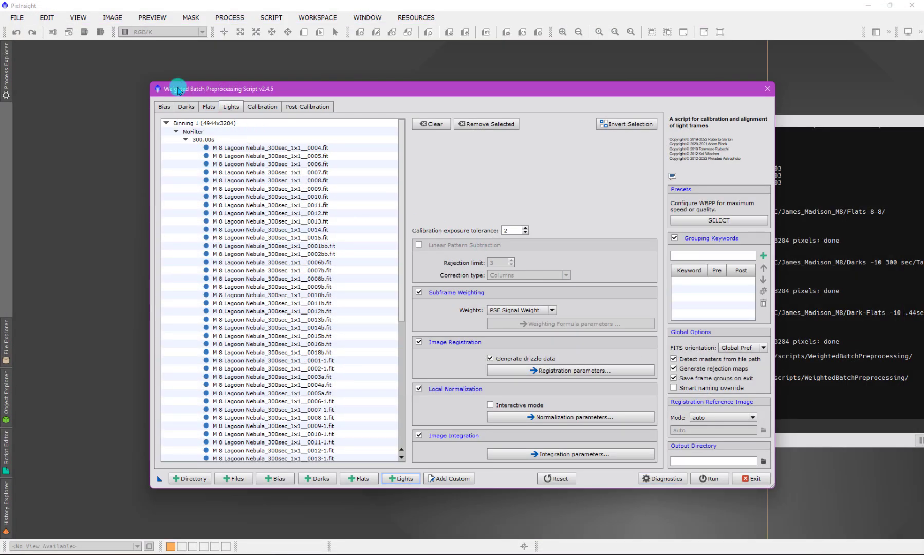
Step: Review the loaded bias, dark, flat and light frame lists and open the calibration overview
click(164, 107)
click(185, 107)
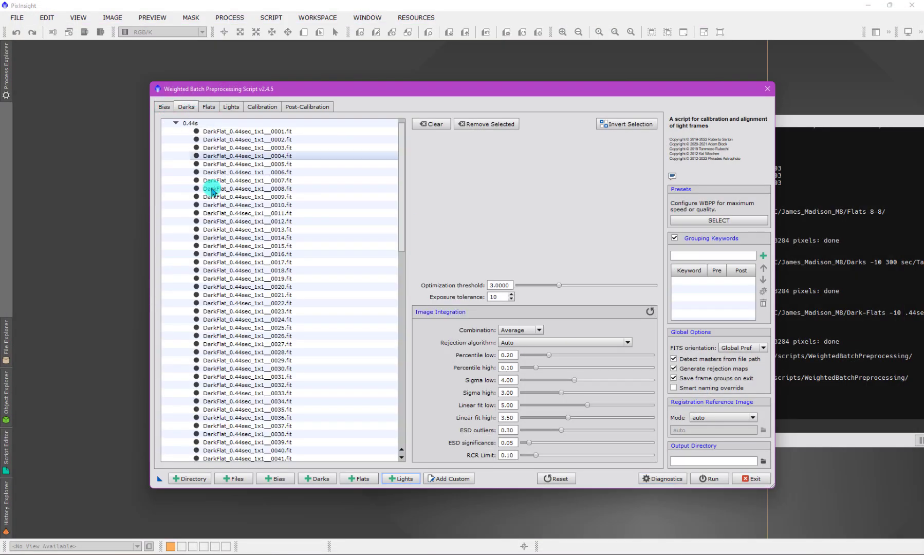
click(217, 107)
click(231, 107)
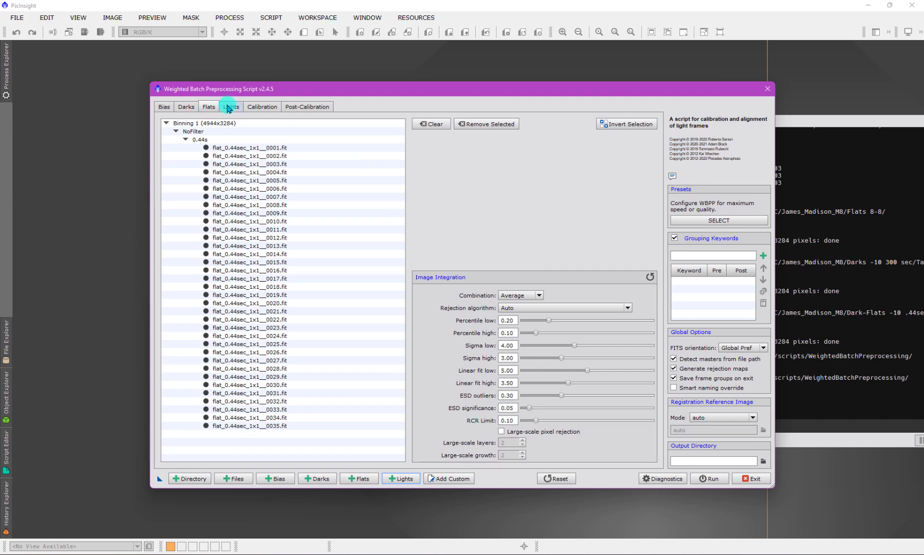
click(257, 107)
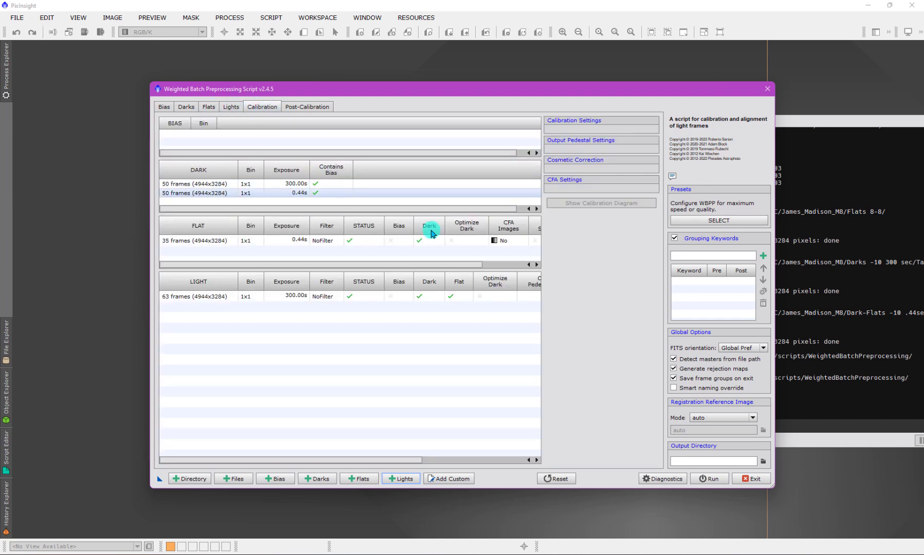
Step: Widen the script window and examine which master darks and flats are matched to the flat group and the light group
drag(357, 95, 253, 81)
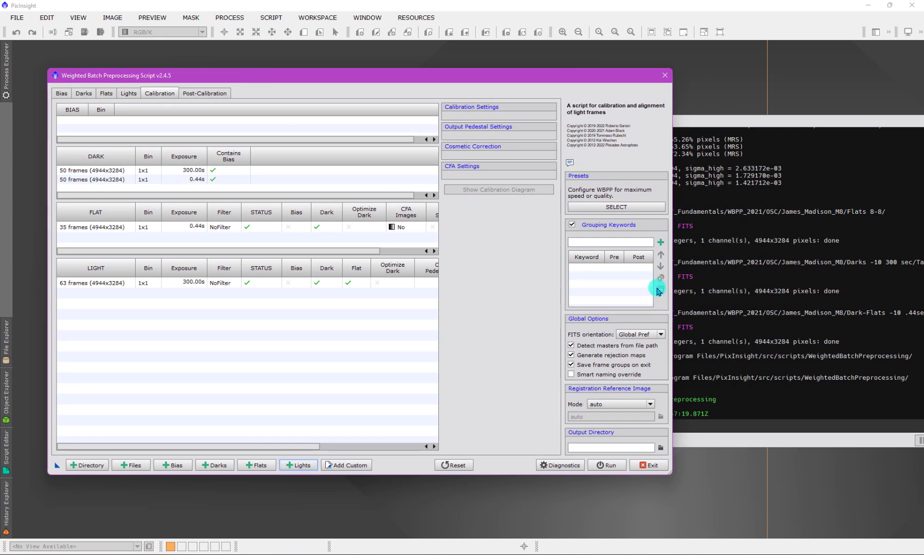
drag(672, 280, 878, 303)
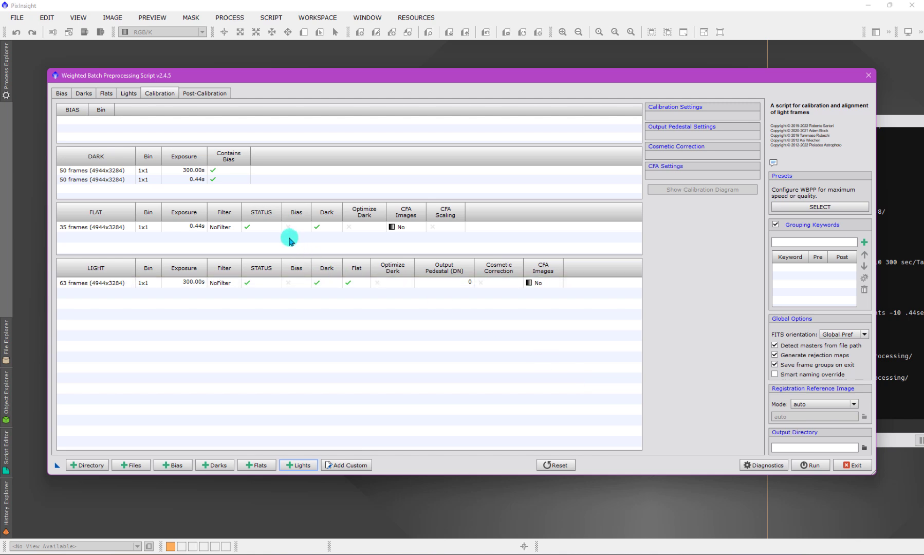
click(241, 230)
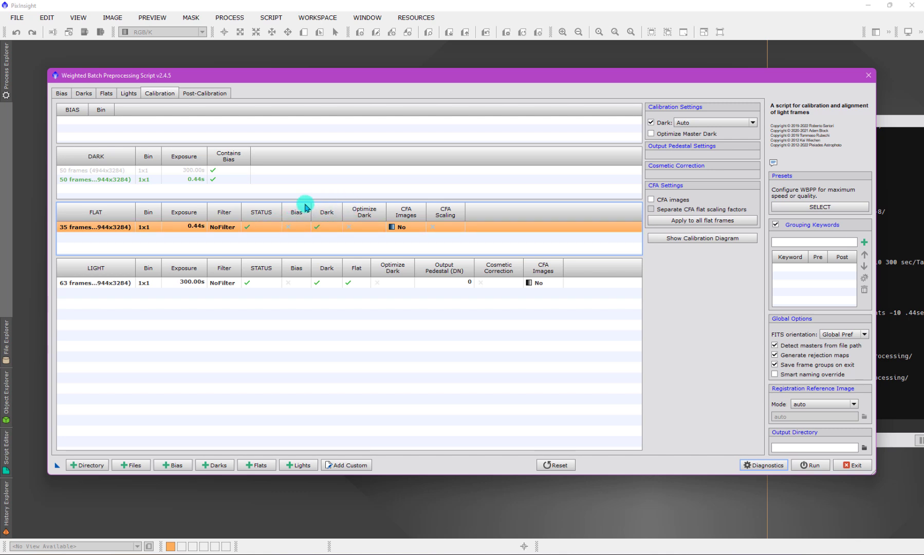
click(185, 180)
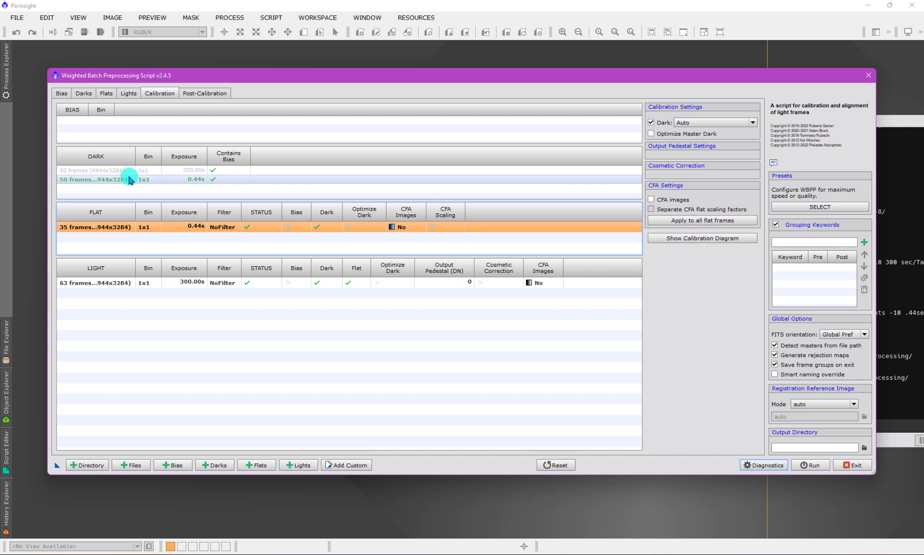
click(86, 183)
click(192, 182)
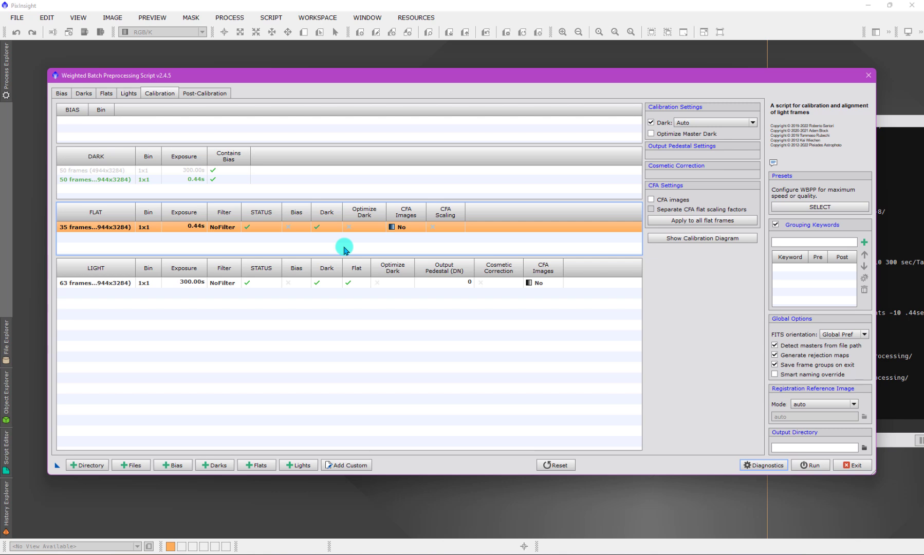
click(240, 283)
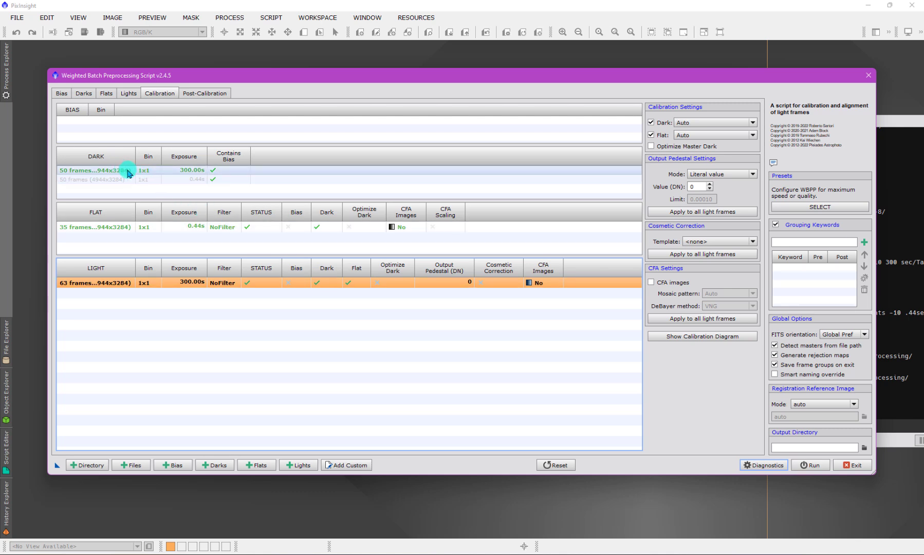
Step: View the calibration flow diagrams of the 300-second light group and the 0.44-second flat group
click(651, 336)
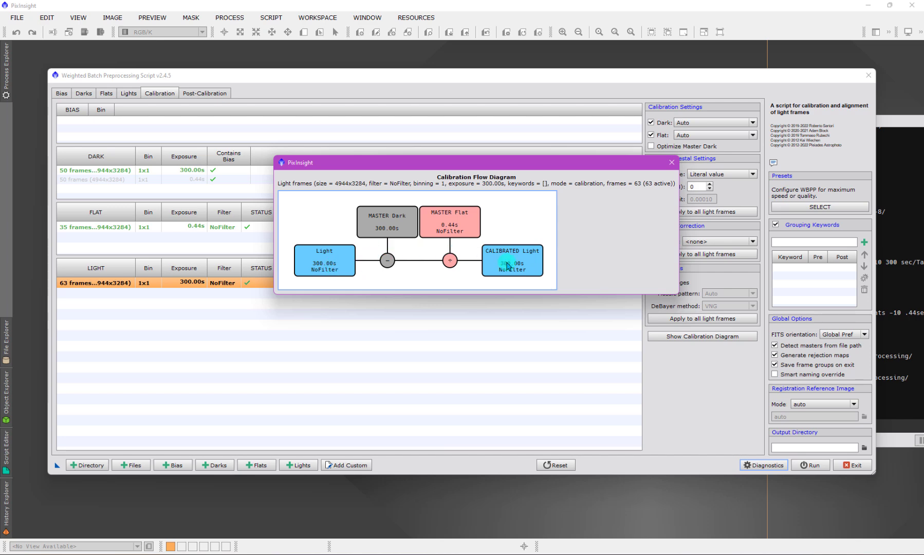
click(673, 166)
click(182, 227)
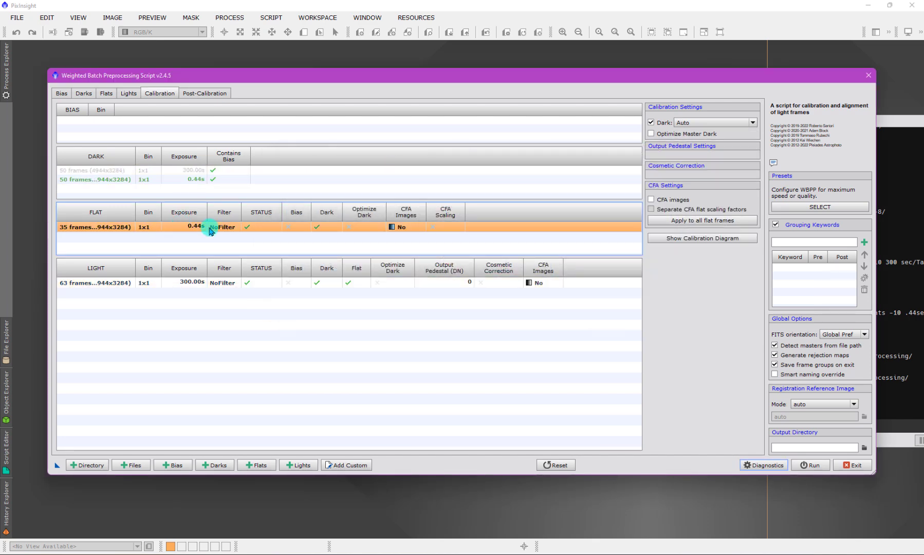
click(693, 239)
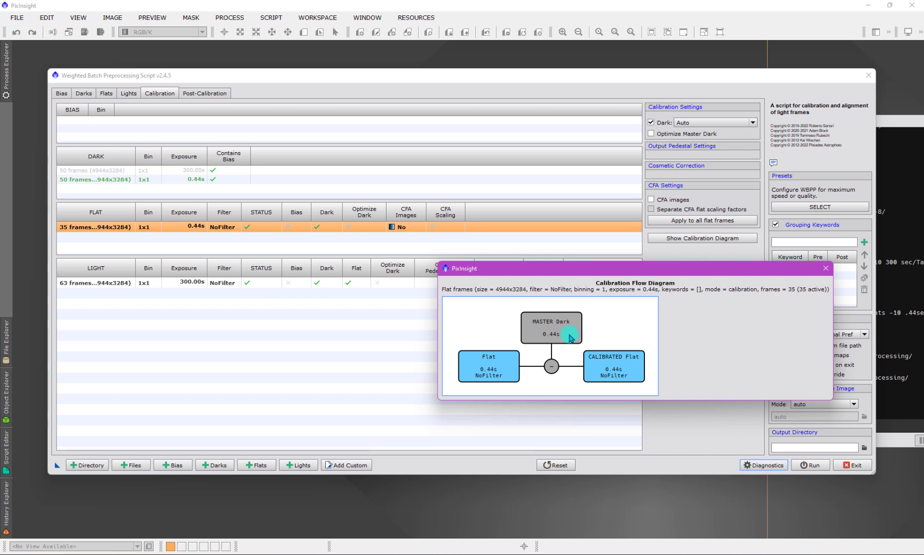
click(824, 270)
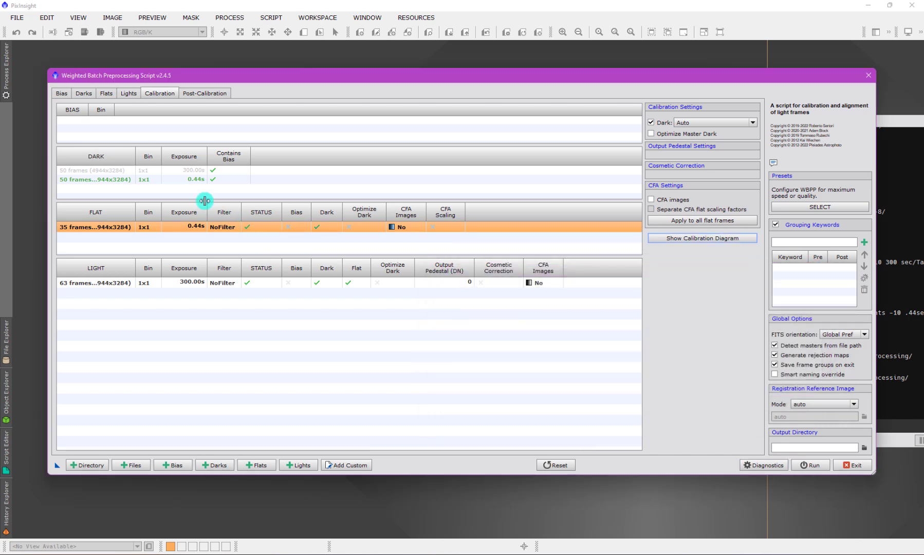
click(169, 174)
Step: Mark the light frame group as CFA images with the RGGB mosaic pattern
click(273, 282)
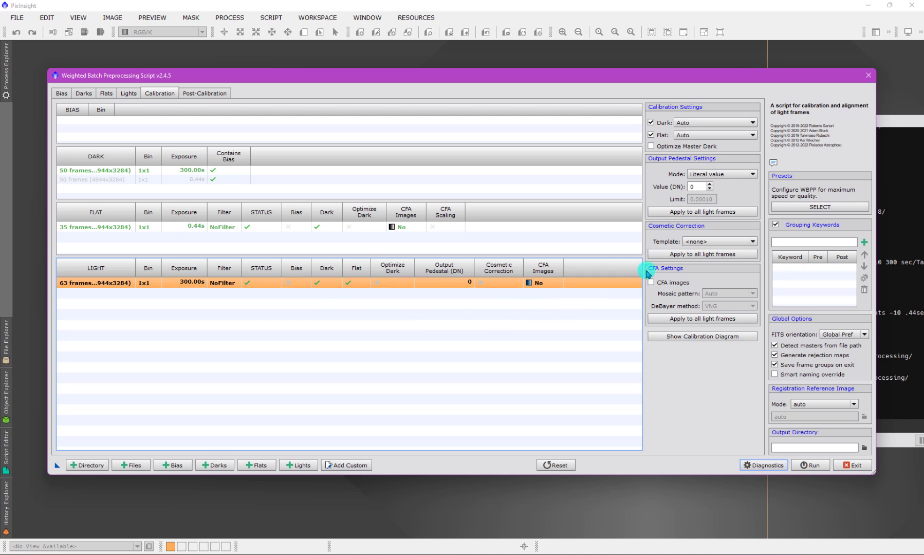
click(652, 284)
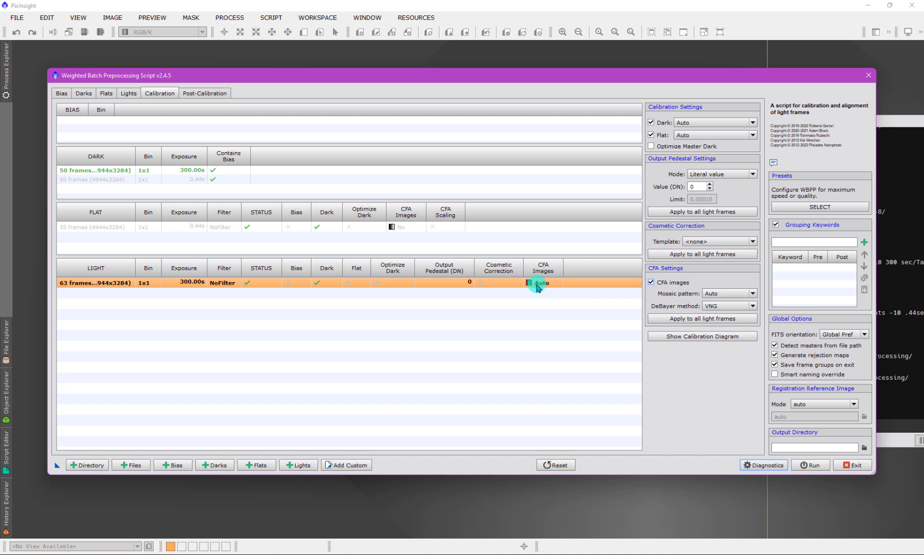
click(720, 295)
click(726, 306)
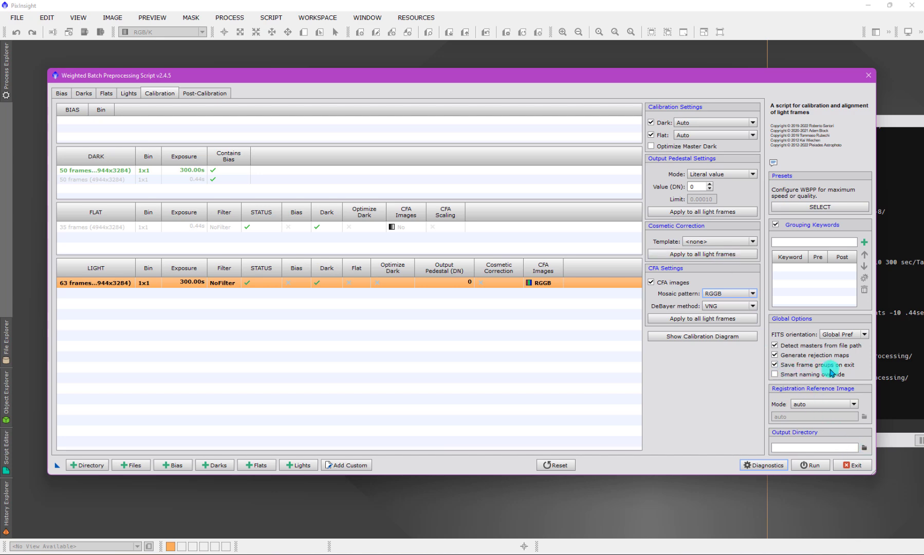
Step: Exit the preprocessing script, open the CosmeticCorrection process and enable Use Auto detect with Hot Sigma at 3.0
click(853, 465)
click(230, 17)
mouse_move(242, 32)
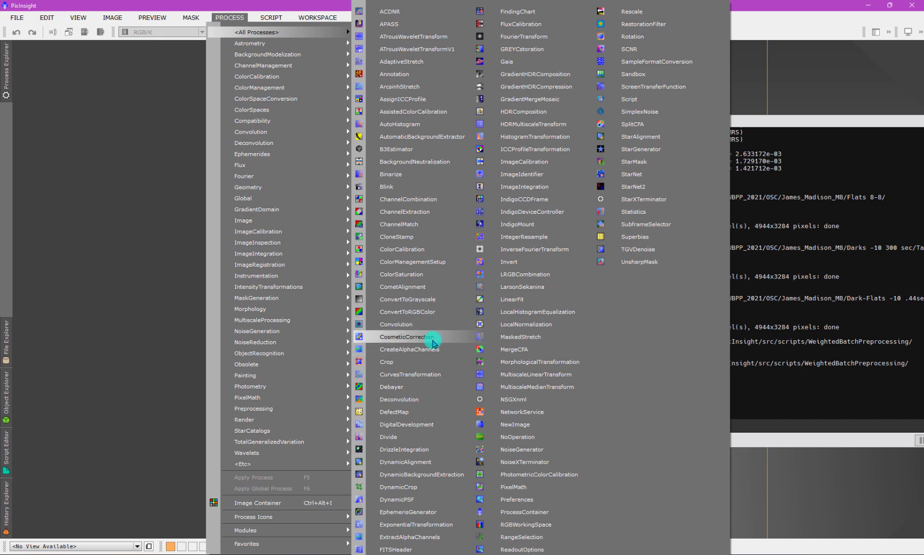
click(433, 343)
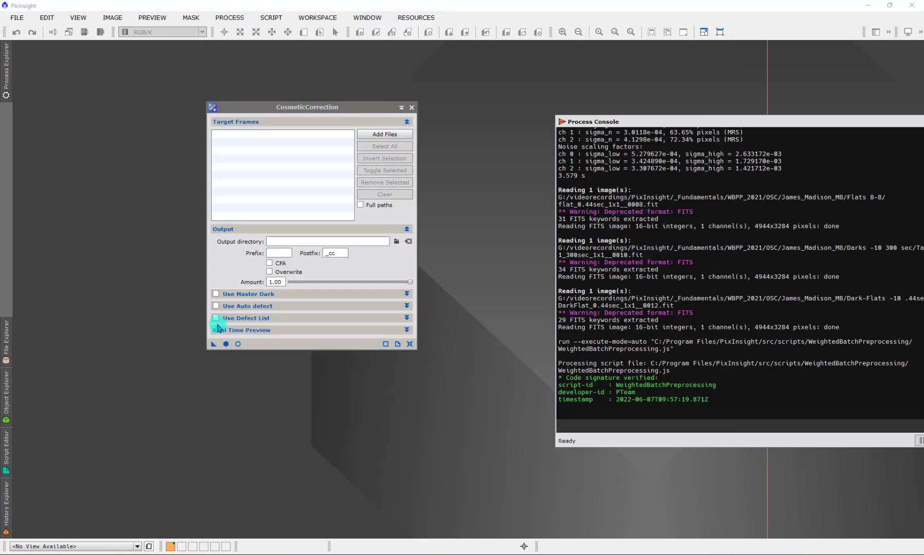
click(212, 307)
click(214, 306)
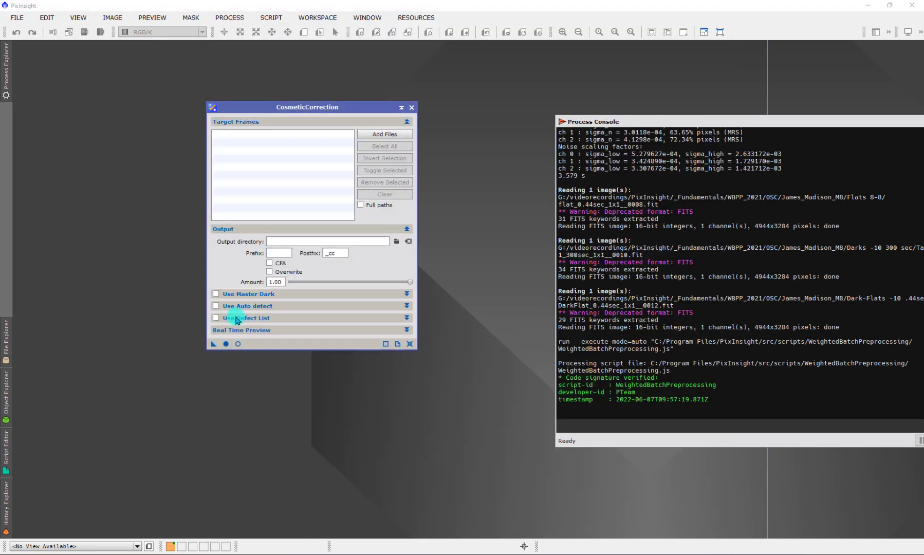
click(216, 306)
click(249, 319)
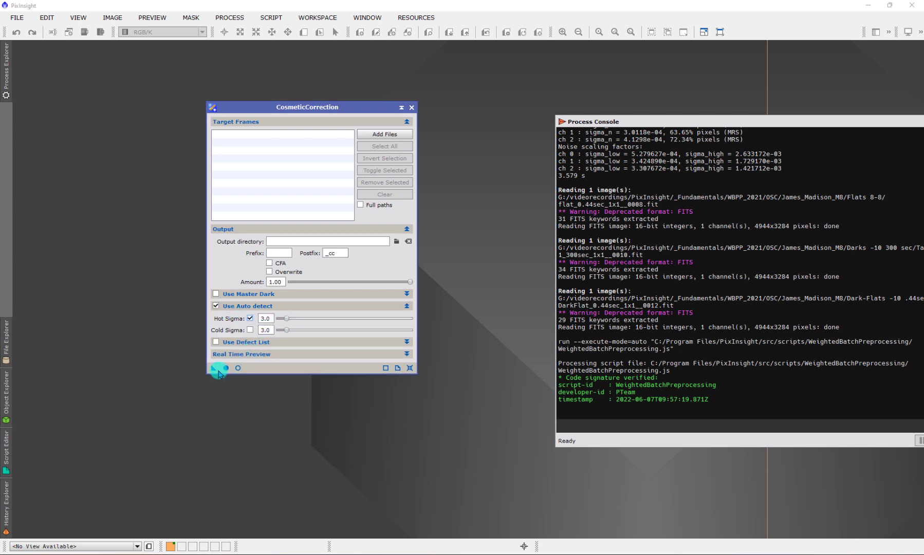
Step: Save the CosmeticCorrection settings as a workspace process icon named CC and place it near the workspace's upper edge
drag(213, 368, 192, 374)
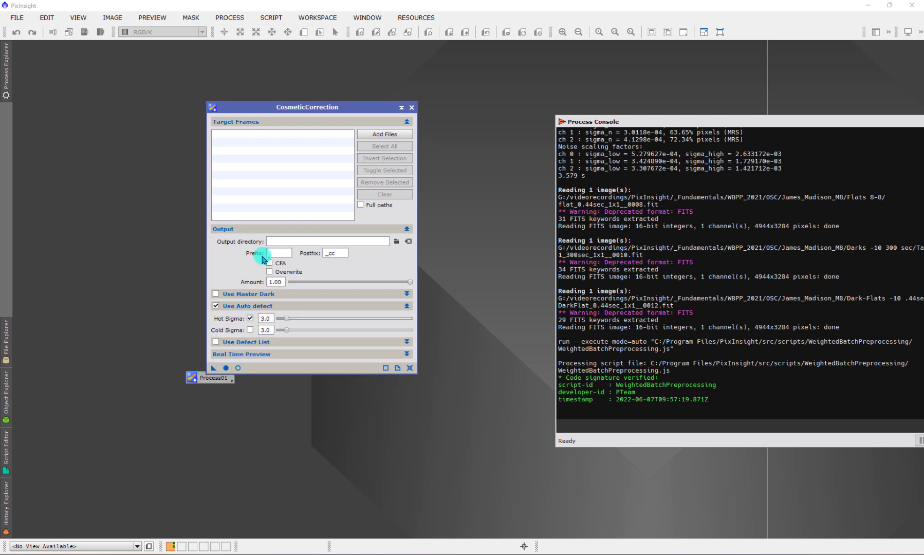
click(411, 107)
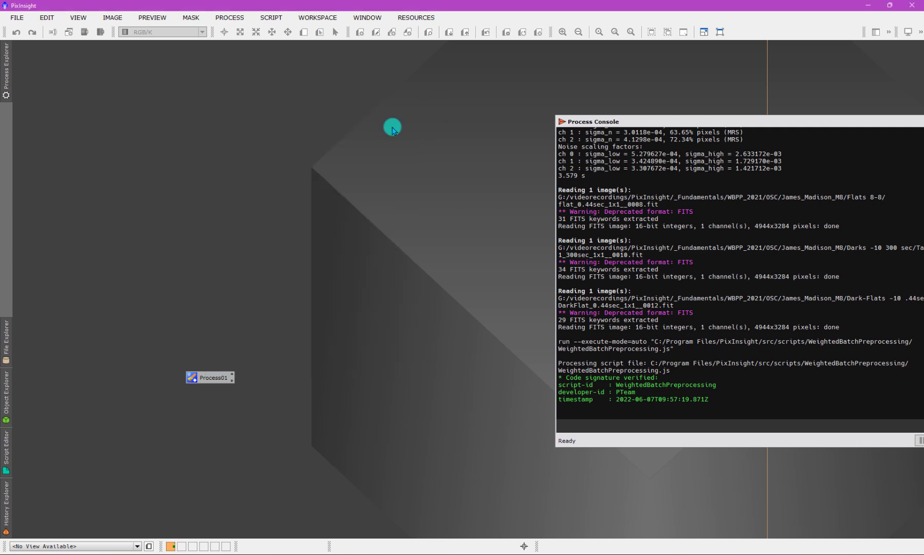
click(233, 377)
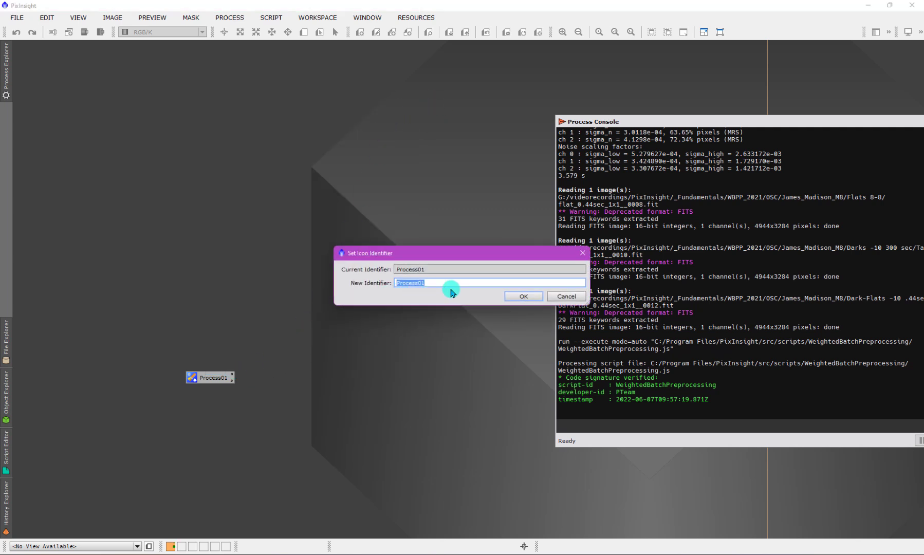
click(524, 296)
drag(202, 382, 462, 80)
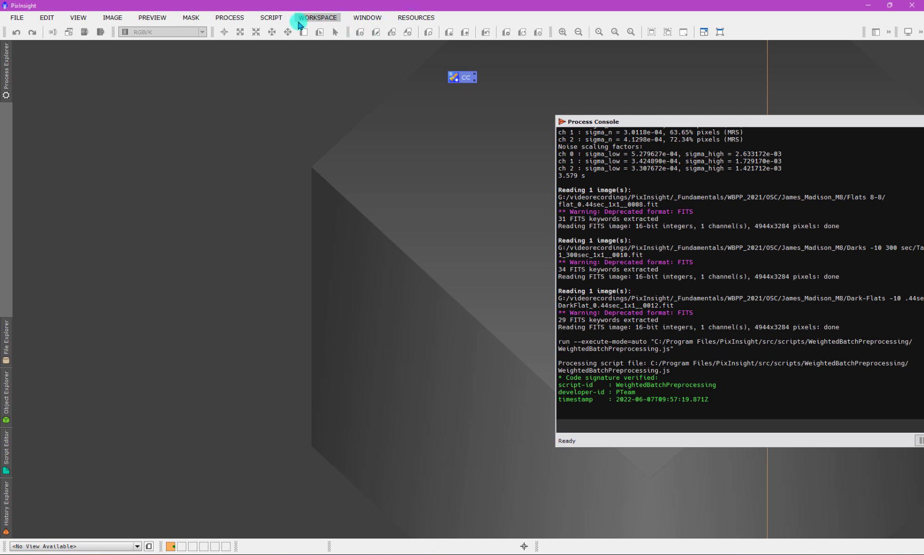
Step: Reopen WeightedBatchPreprocessing and apply the CC cosmetic correction template to all light frames
click(271, 18)
mouse_move(304, 46)
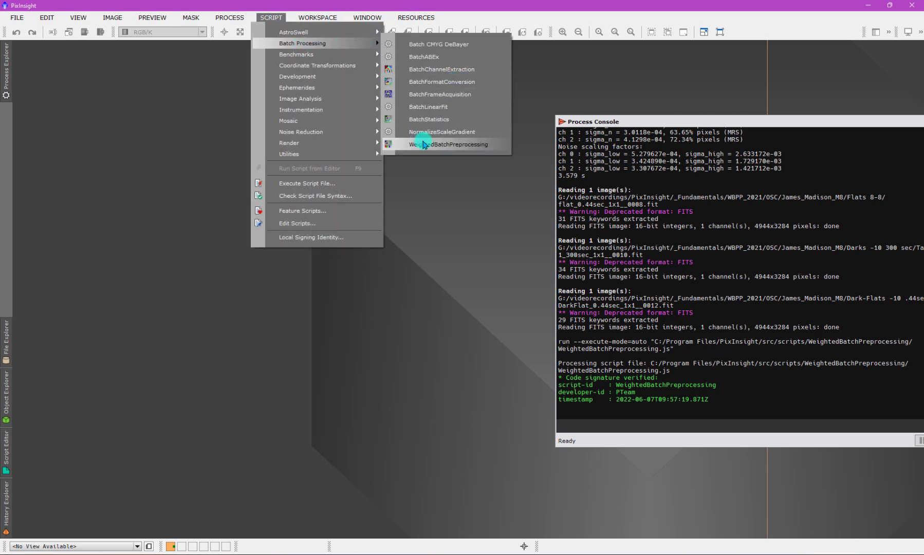
click(423, 140)
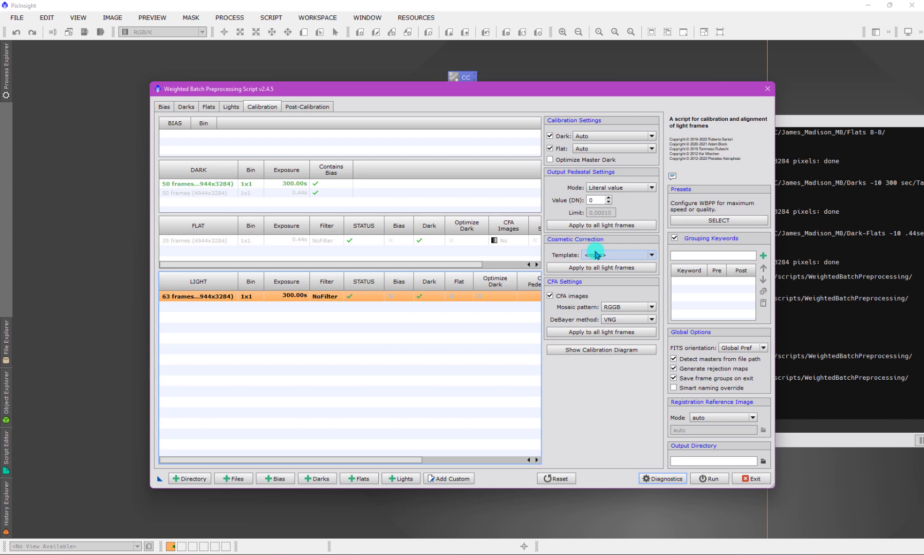
click(603, 255)
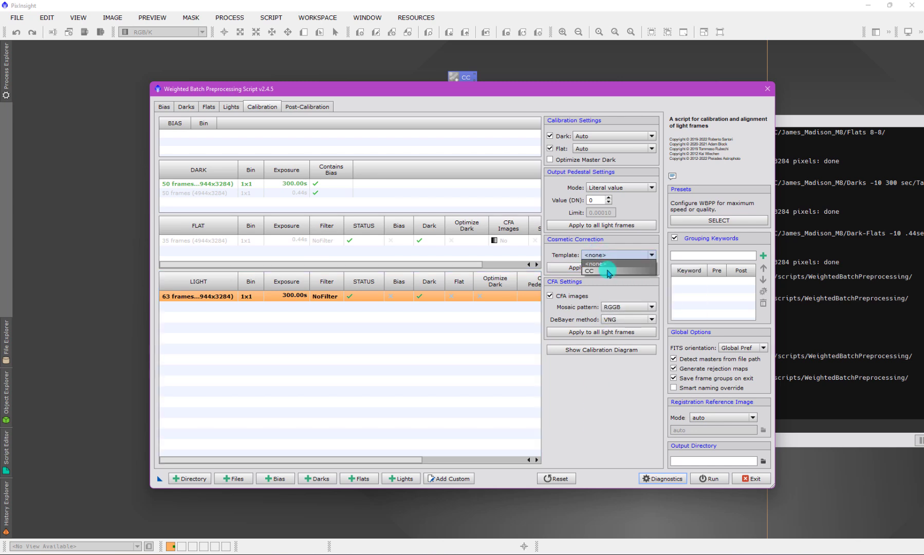
click(607, 271)
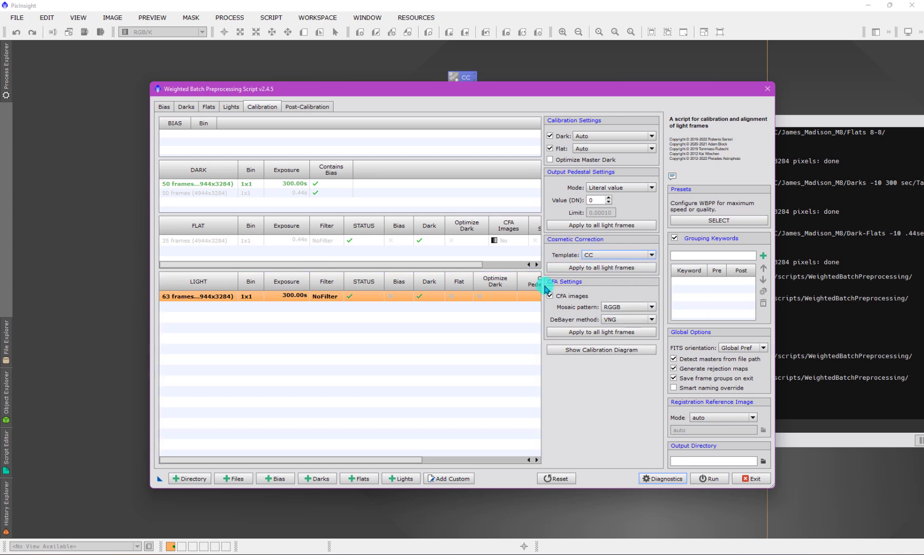
click(584, 268)
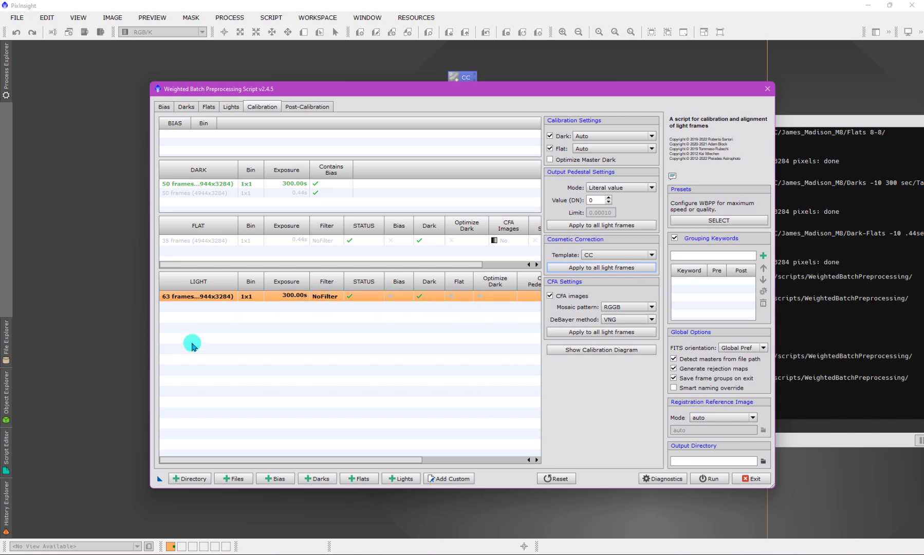
Step: Widen the script window to show all calibration columns and mark the flat frame group as CFA images
drag(148, 341, 55, 332)
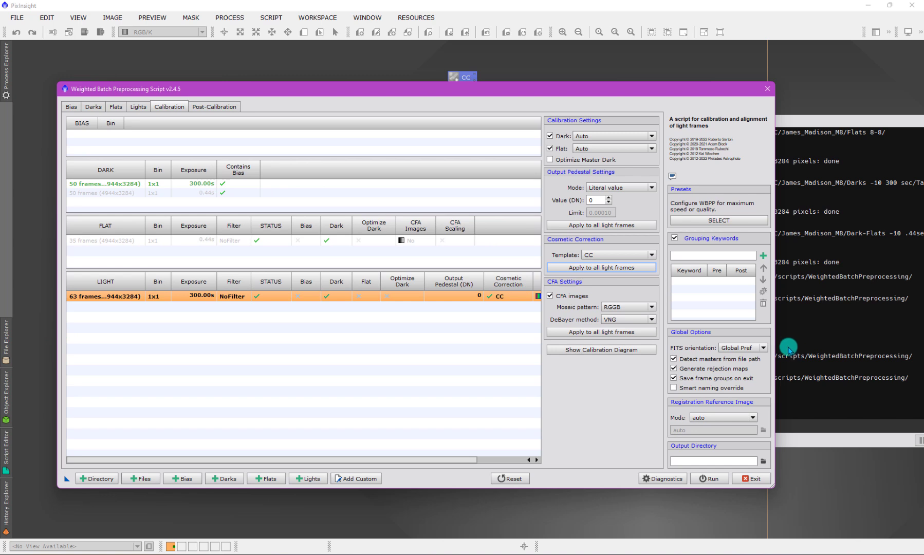
drag(775, 339, 920, 340)
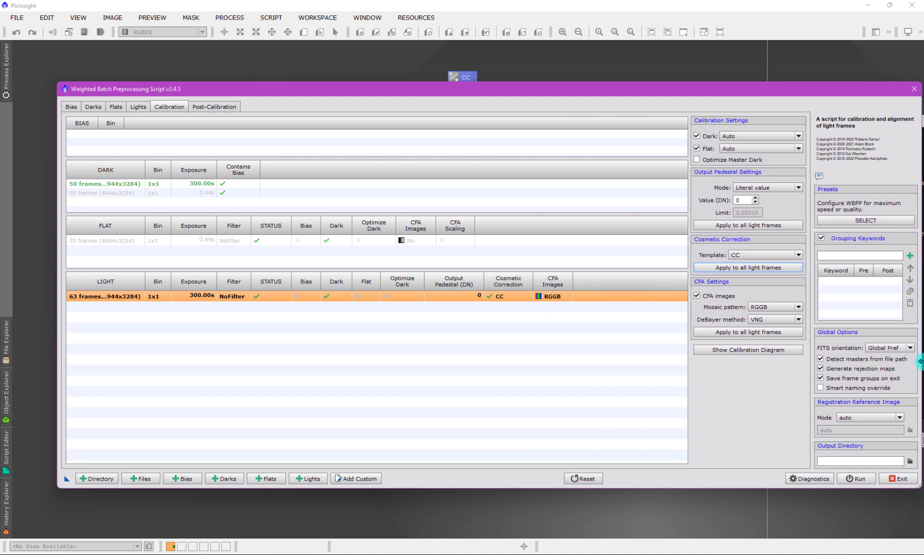
click(413, 241)
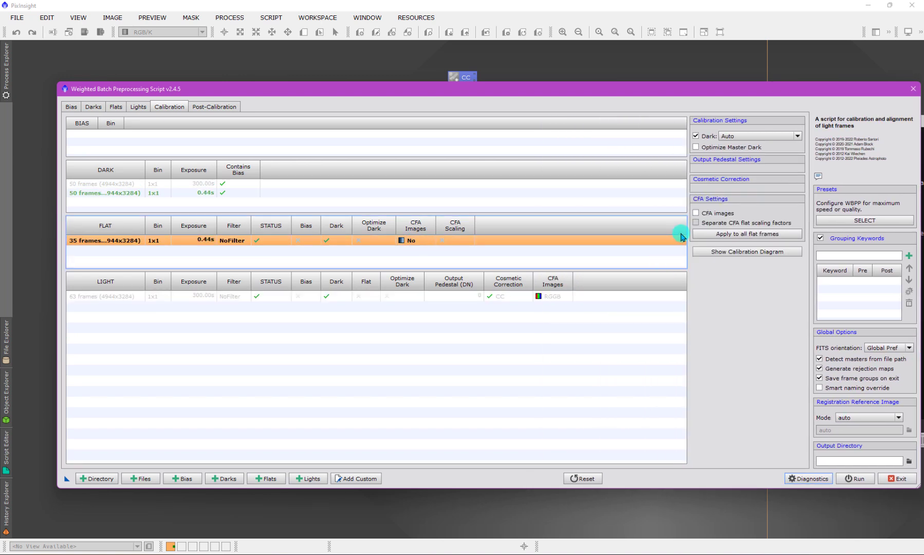
click(697, 213)
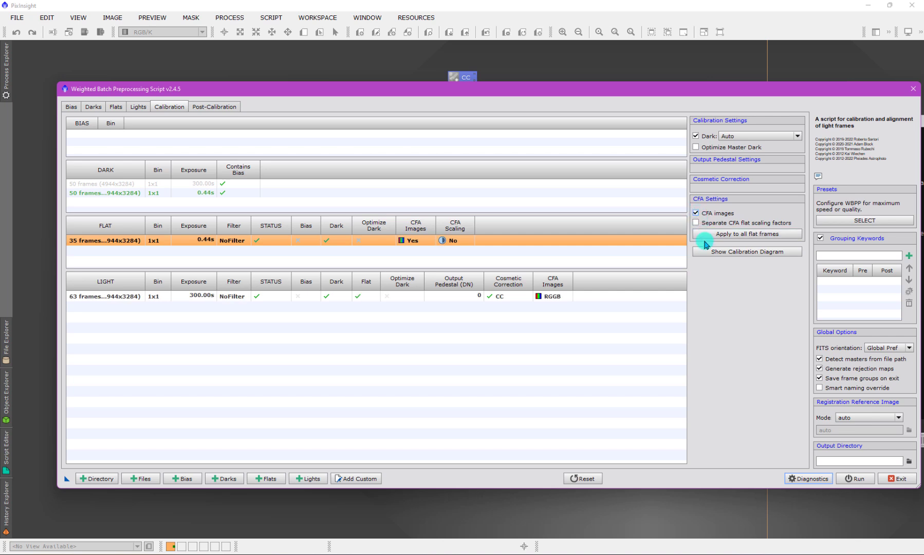
click(617, 297)
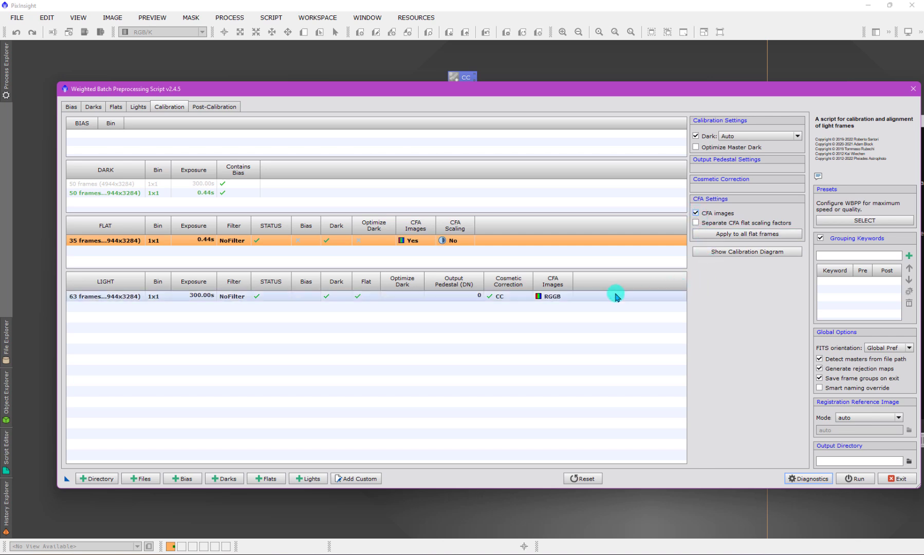
click(442, 296)
click(764, 309)
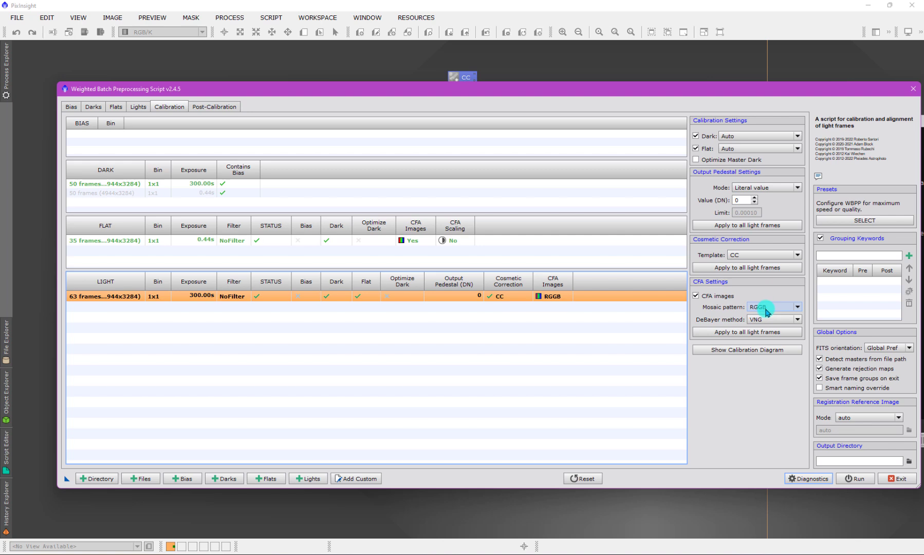
Step: Enable separate CFA flat scaling factors for the flat group and apply the CFA settings to all flat frames
click(401, 240)
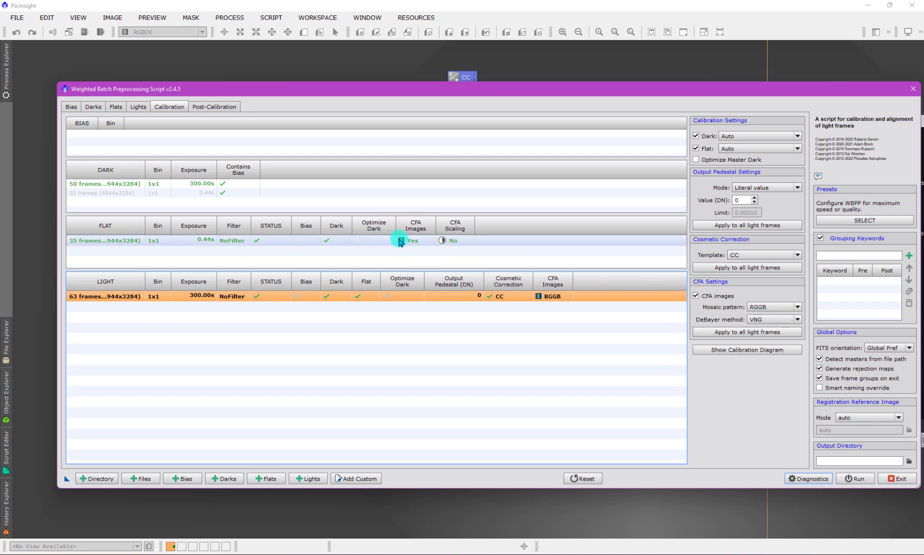
click(700, 224)
click(719, 234)
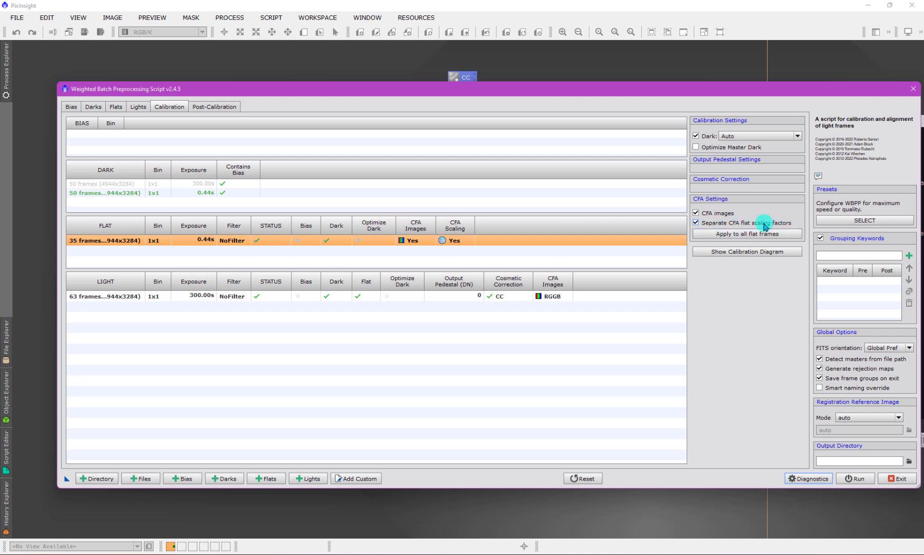
mouse_move(766, 227)
click(355, 292)
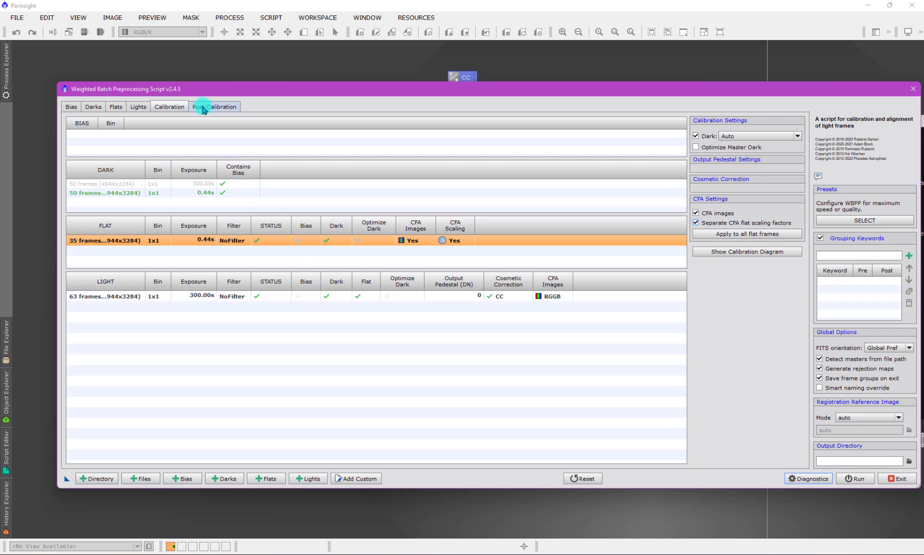
Step: Set the subframe weighting of the light frames to PSF Scale SNR
click(139, 107)
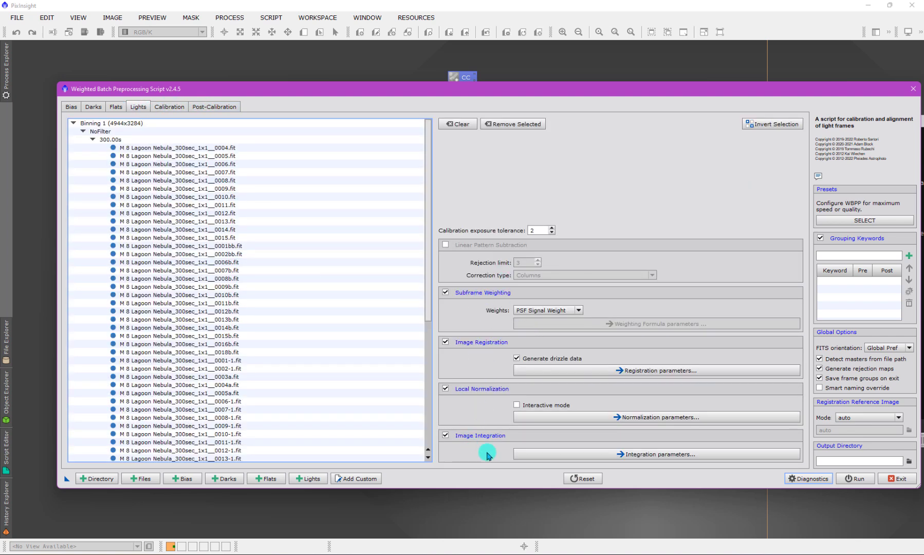
click(203, 106)
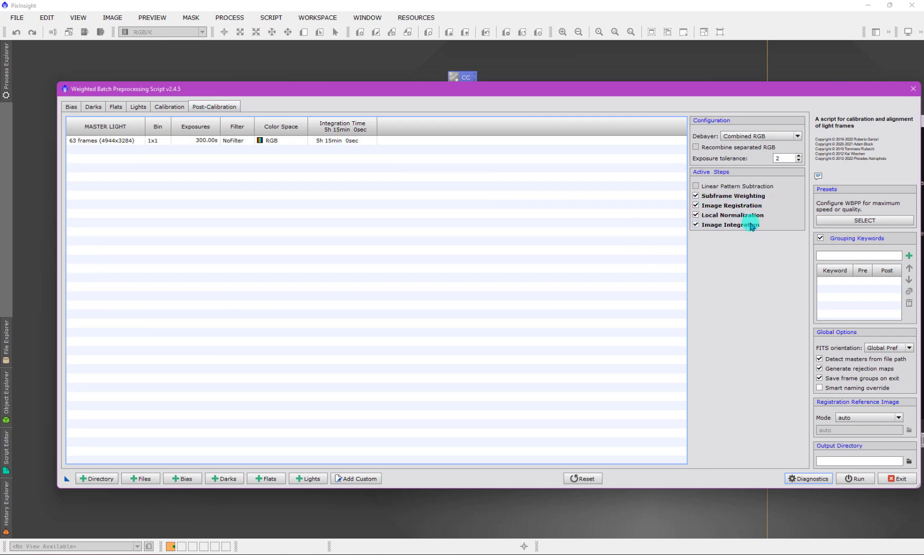
click(171, 108)
click(137, 106)
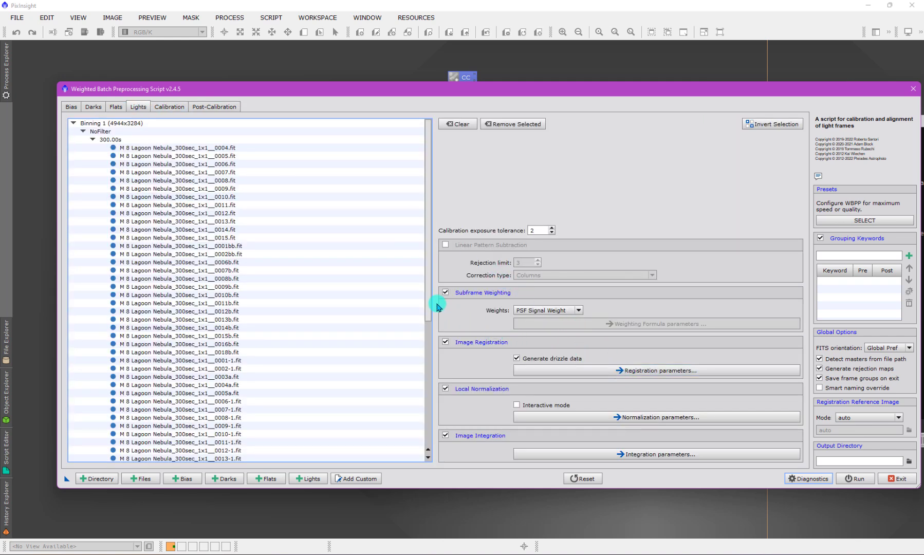
click(581, 311)
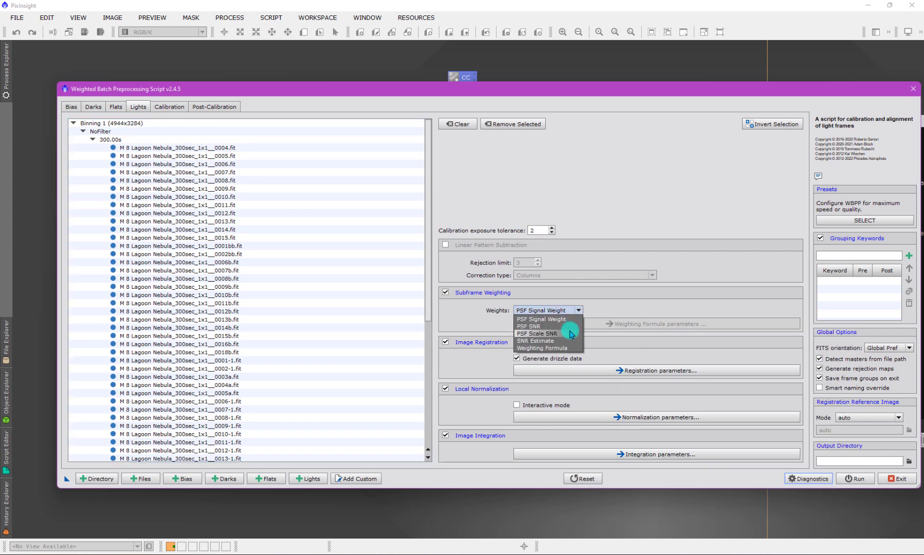
click(570, 333)
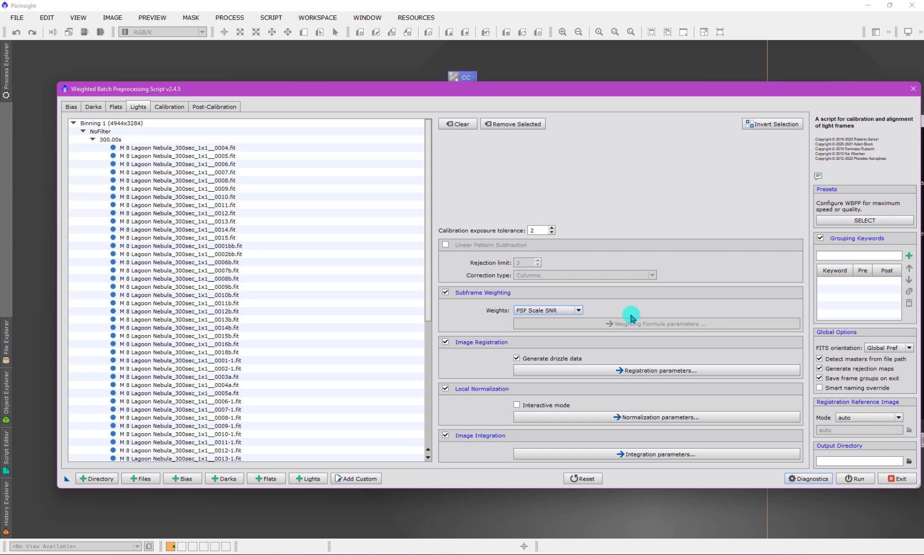
Step: Turn off drizzle data generation for image registration and review the registration parameters
click(539, 360)
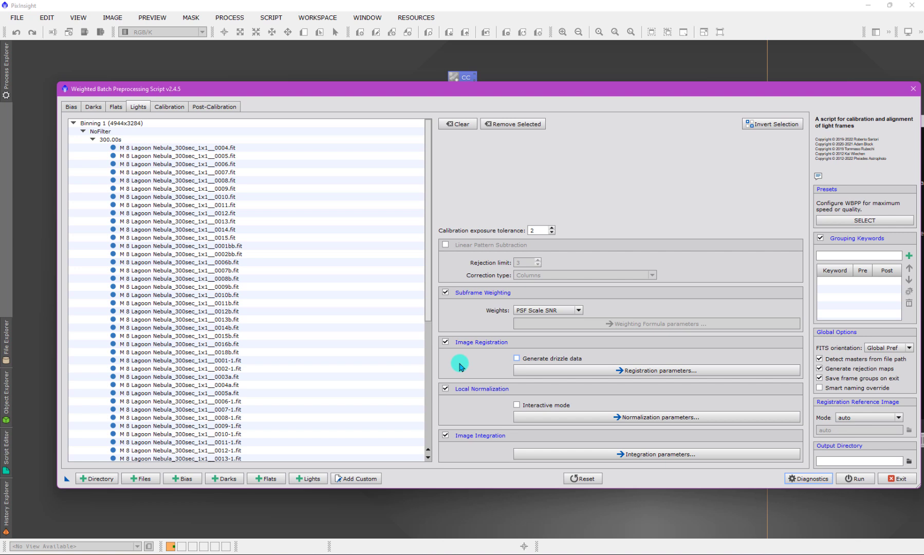
click(635, 371)
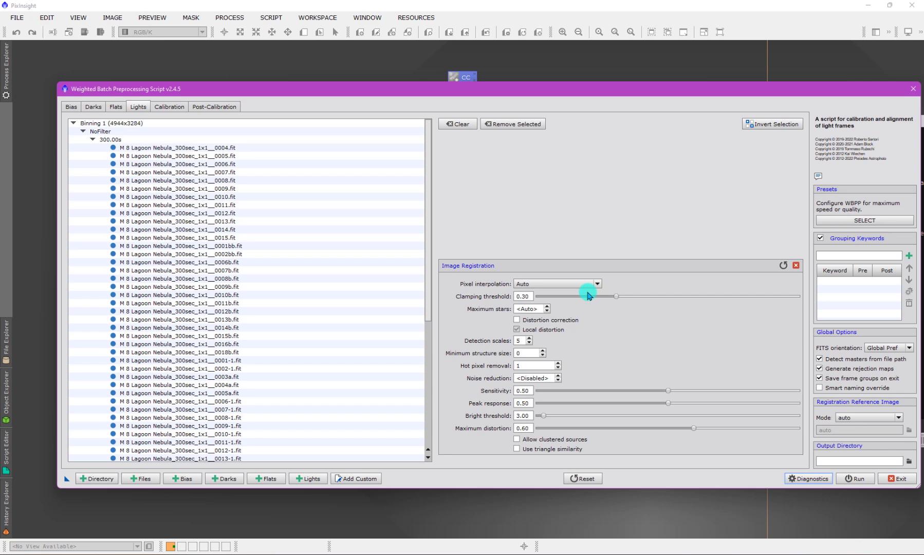
click(795, 265)
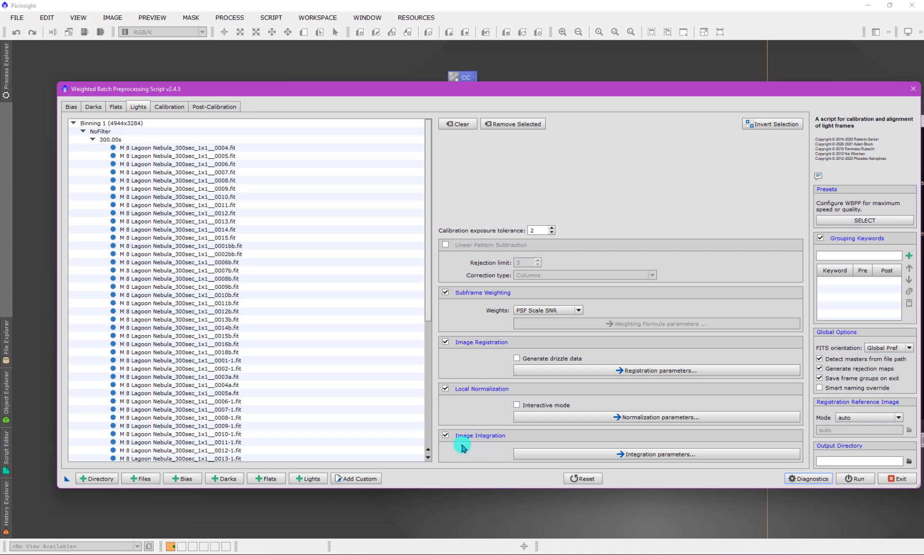
Step: Set the image integration minimum weight to 0.4 and keep the rejection algorithm on Auto
click(614, 455)
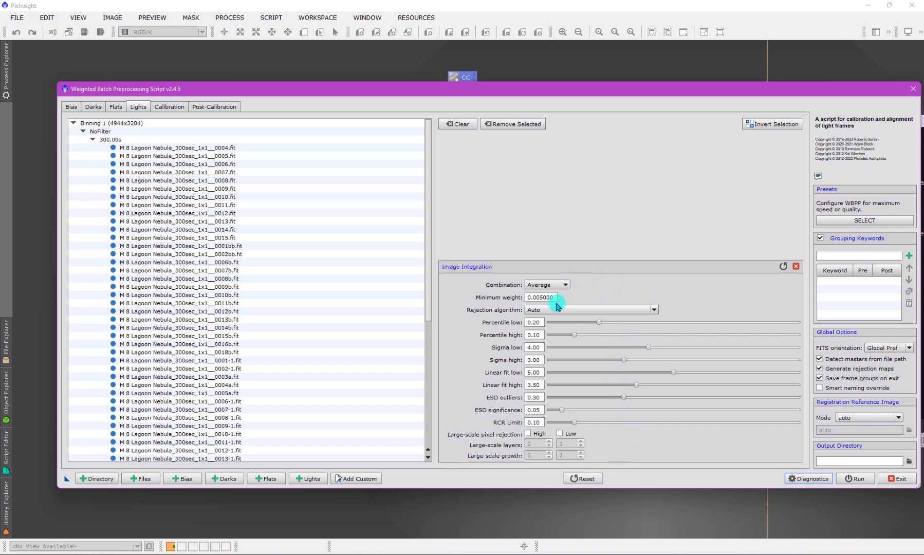
drag(555, 299, 526, 297)
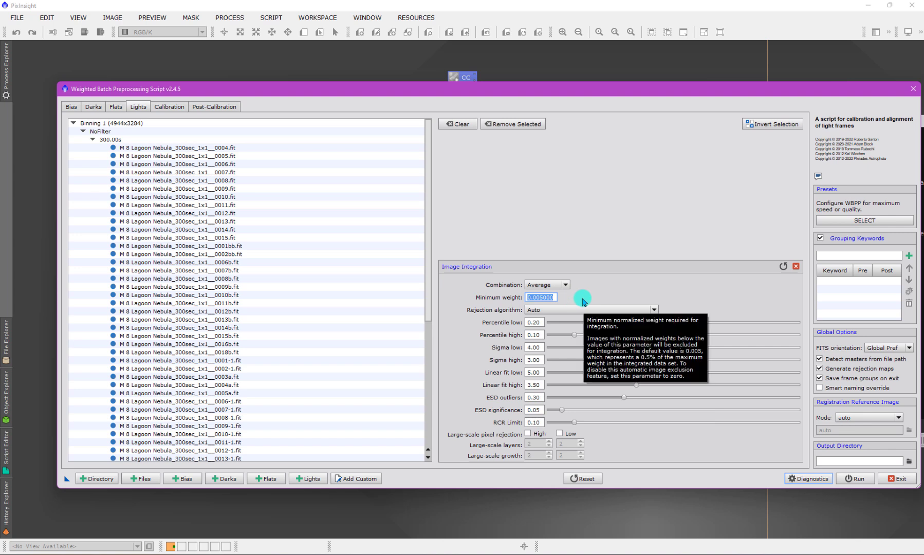
text(.4)
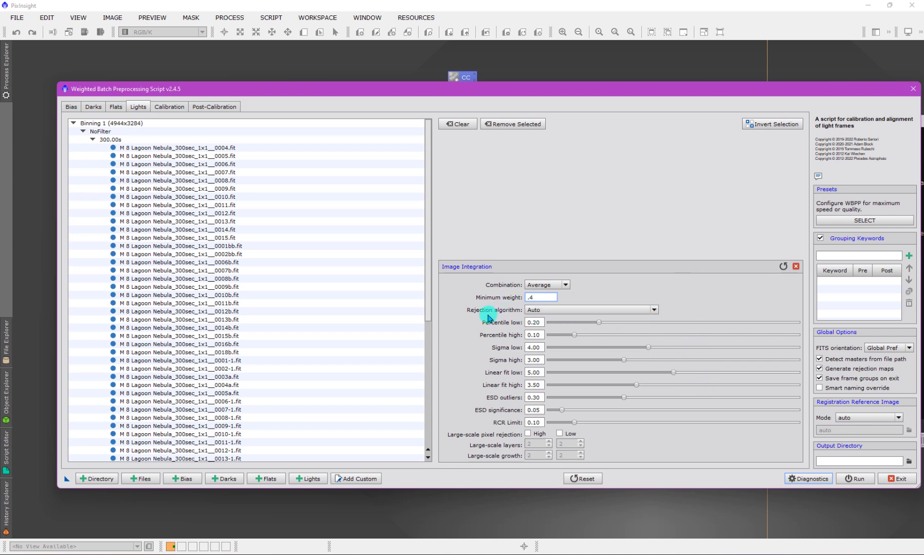
click(539, 311)
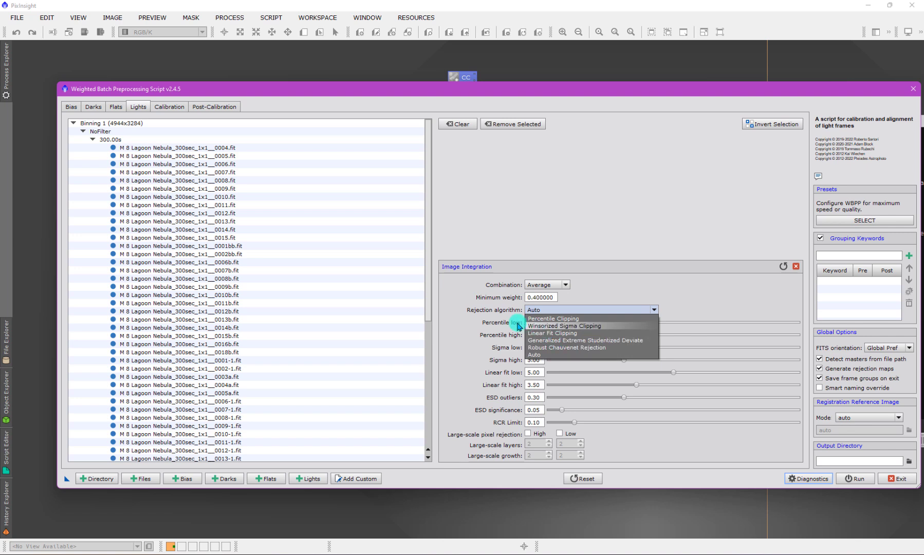
click(458, 296)
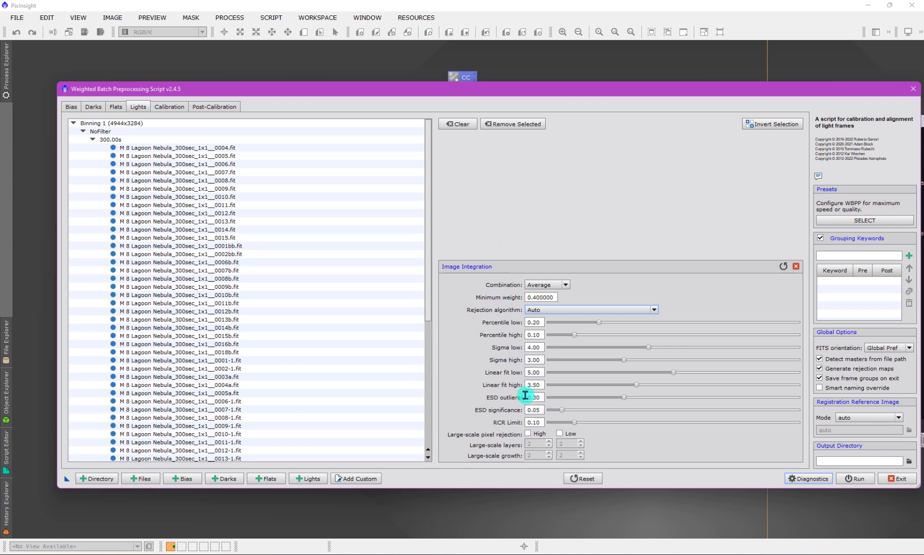
click(561, 310)
click(560, 310)
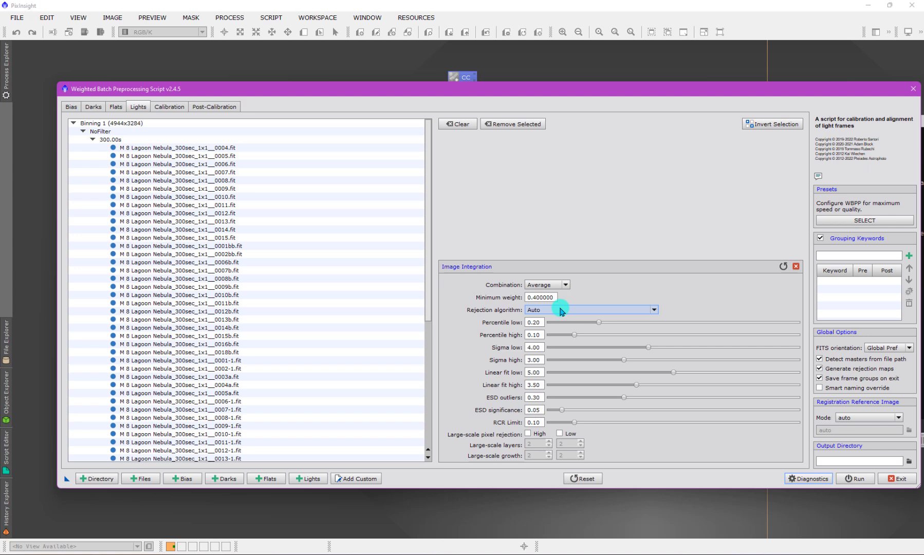
click(560, 310)
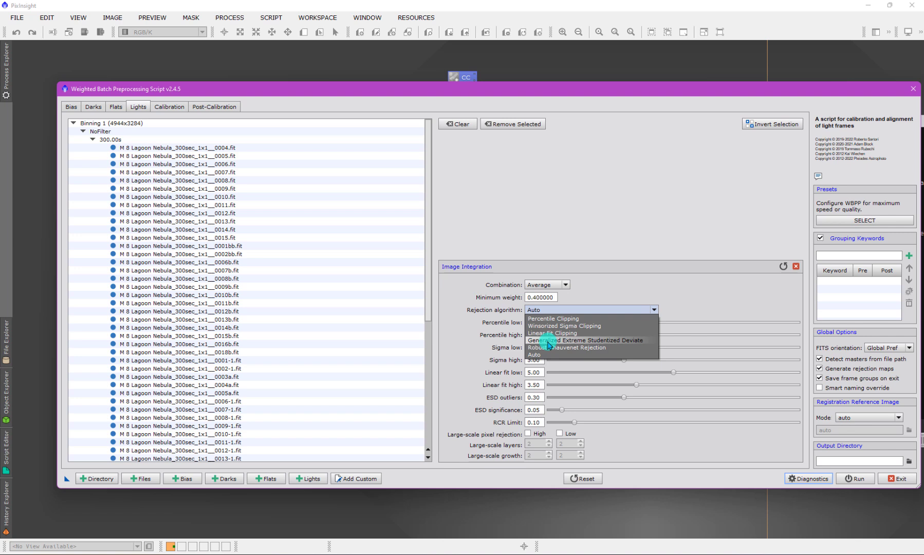
click(465, 297)
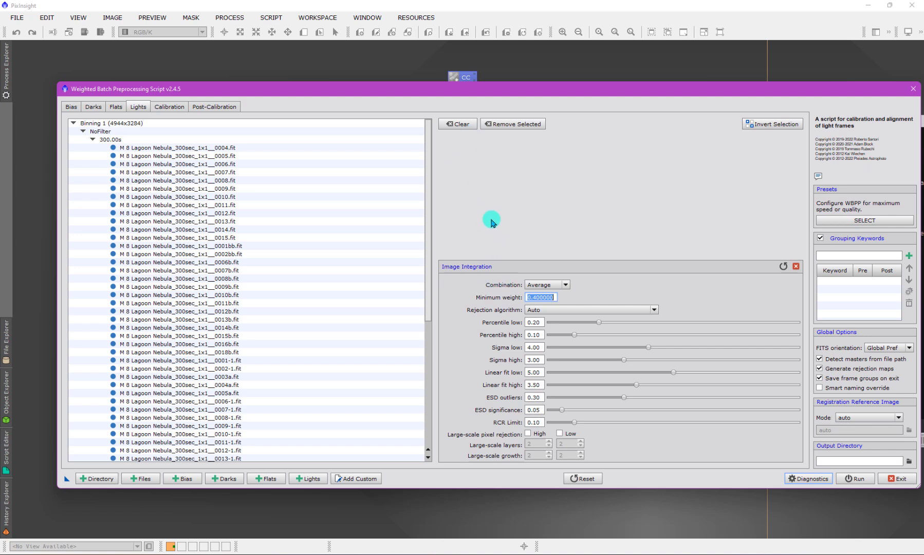
click(796, 267)
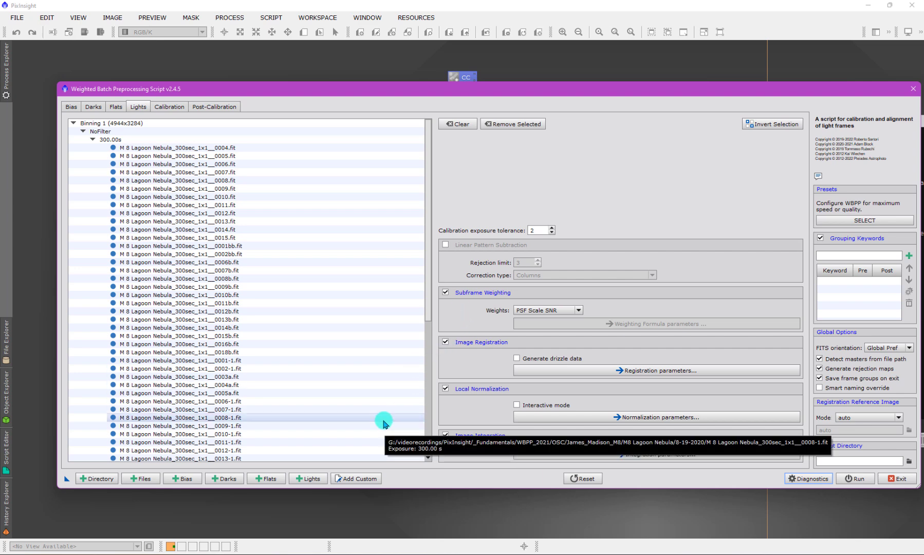
Step: Review the image registration parameters and the calibration settings of the light frame group
click(643, 371)
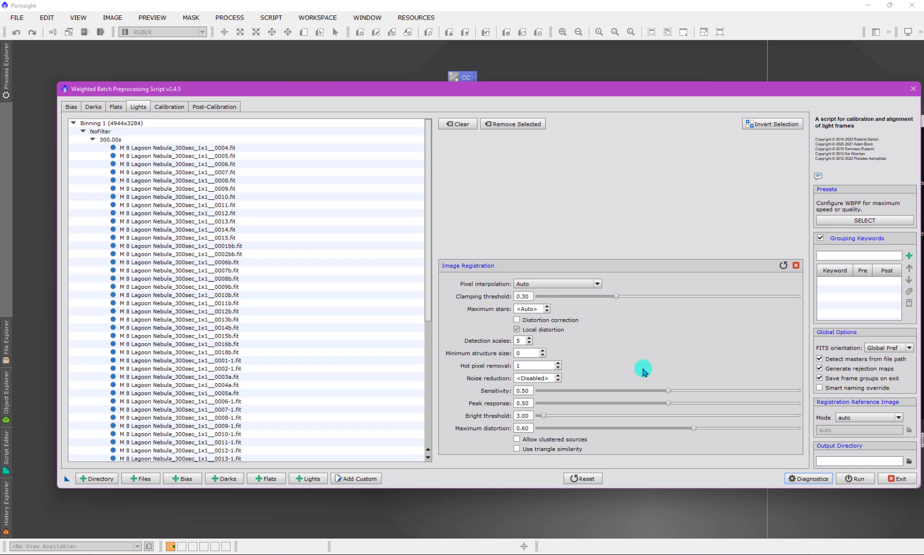
click(643, 370)
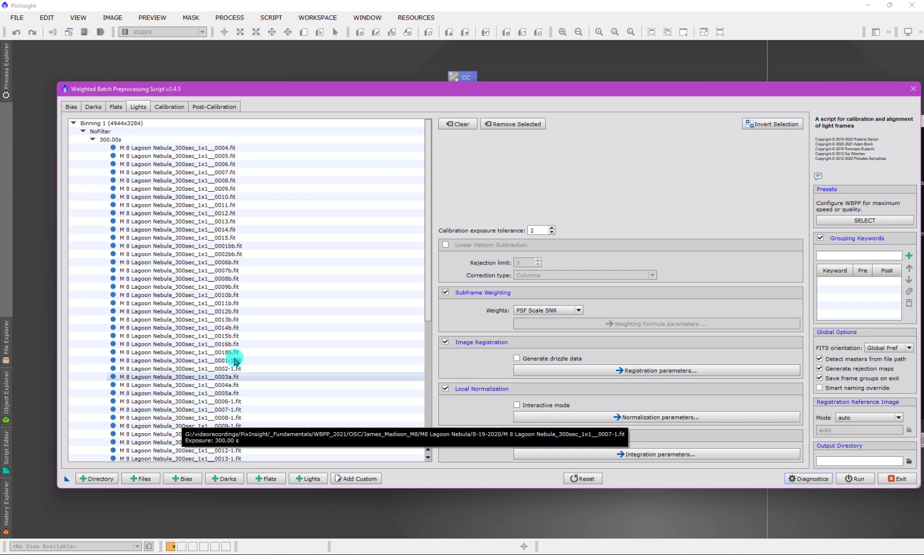
click(169, 107)
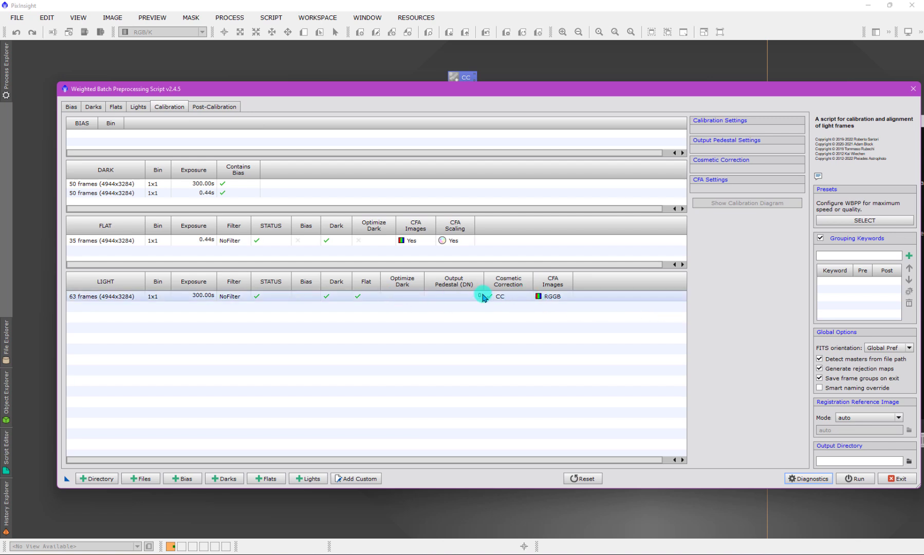
click(412, 298)
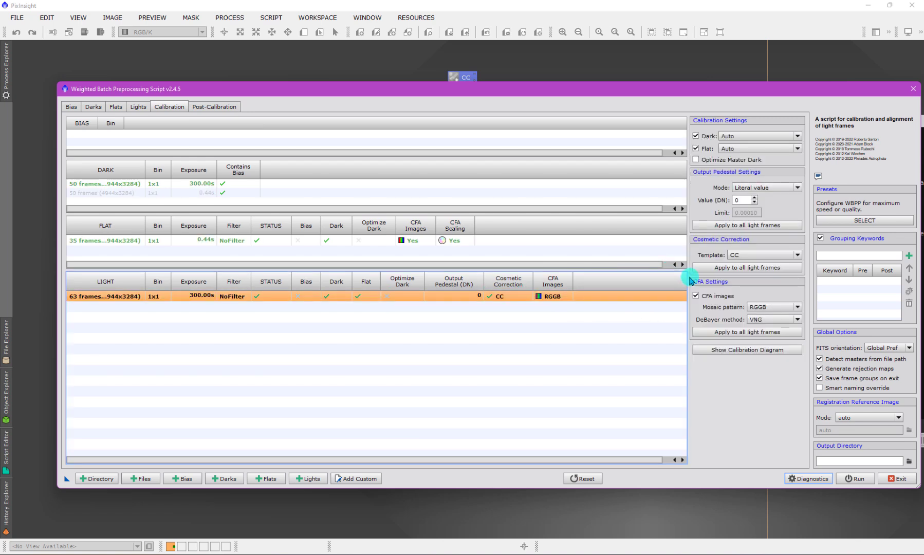
mouse_move(715, 301)
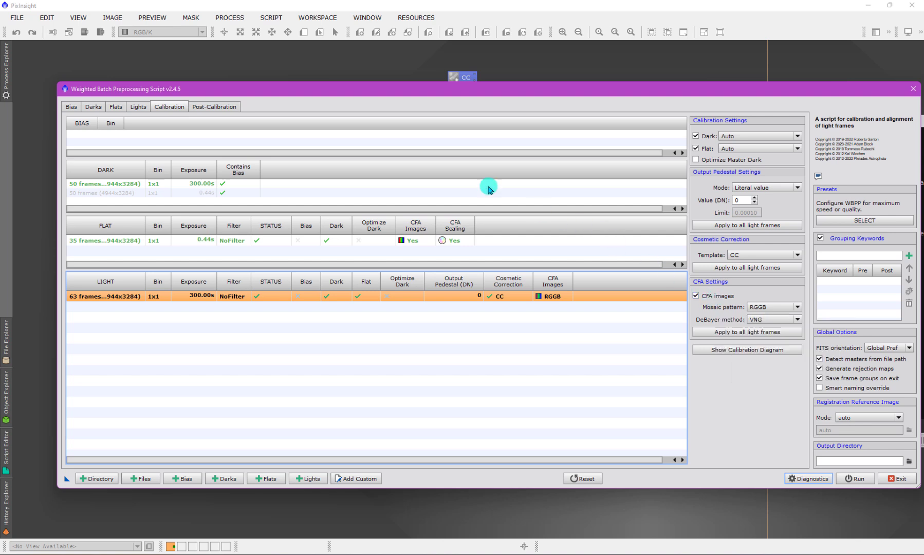
Step: Set the output directory to the M8 dataset folder under OSC and run the diagnostics
click(218, 106)
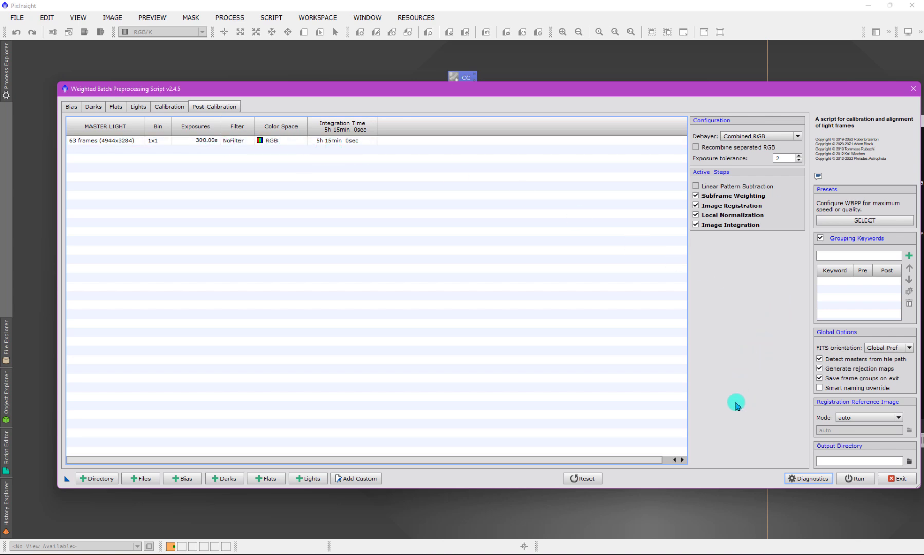
click(906, 465)
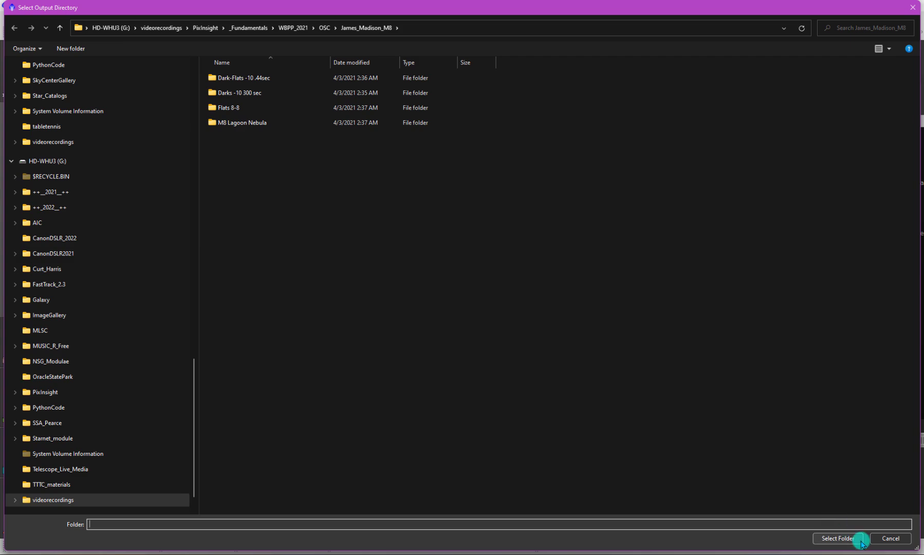
click(852, 536)
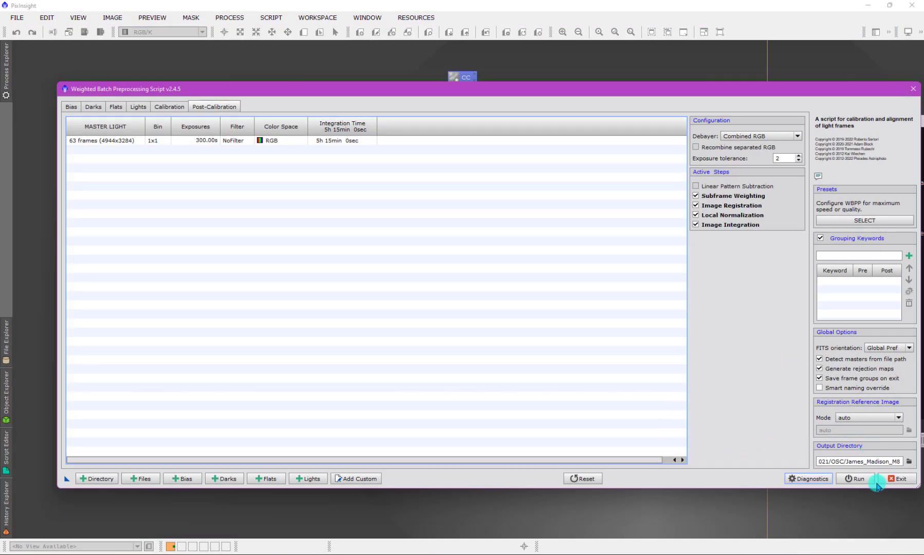
click(818, 481)
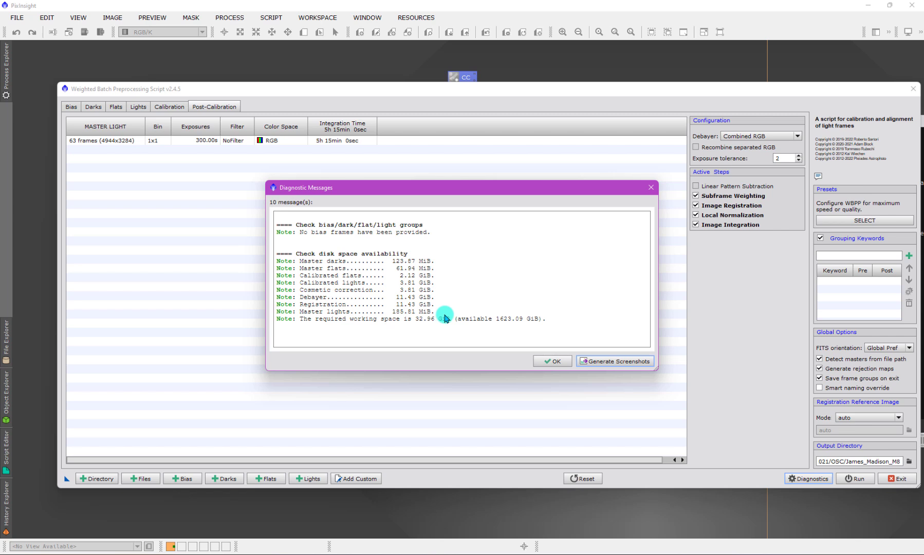
Step: Close the diagnostics, run the batch preprocessing past the diagnostic messages, and reposition and enlarge the execution monitor
click(562, 363)
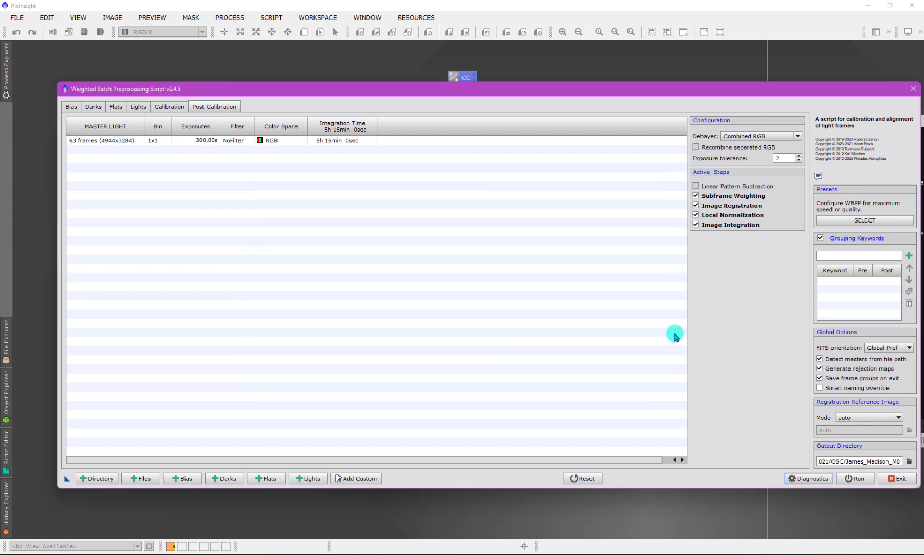
click(856, 479)
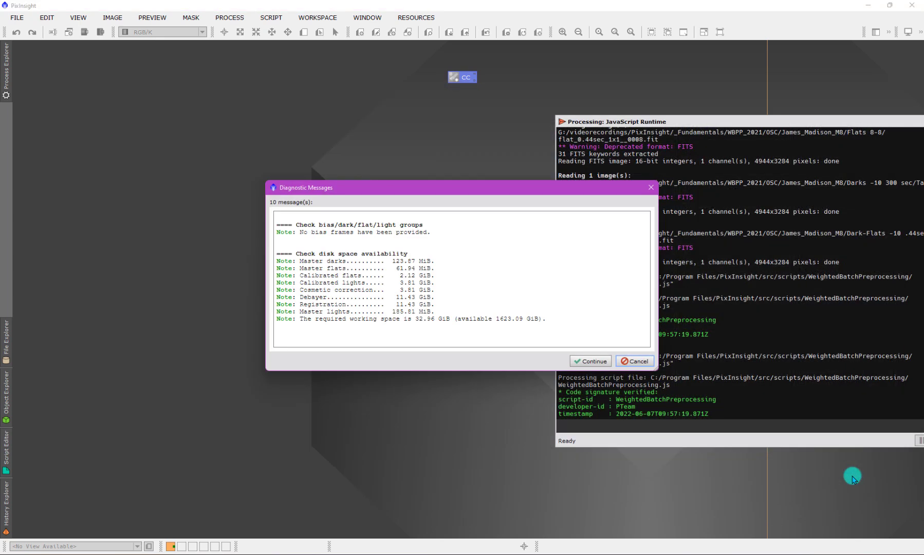
click(595, 361)
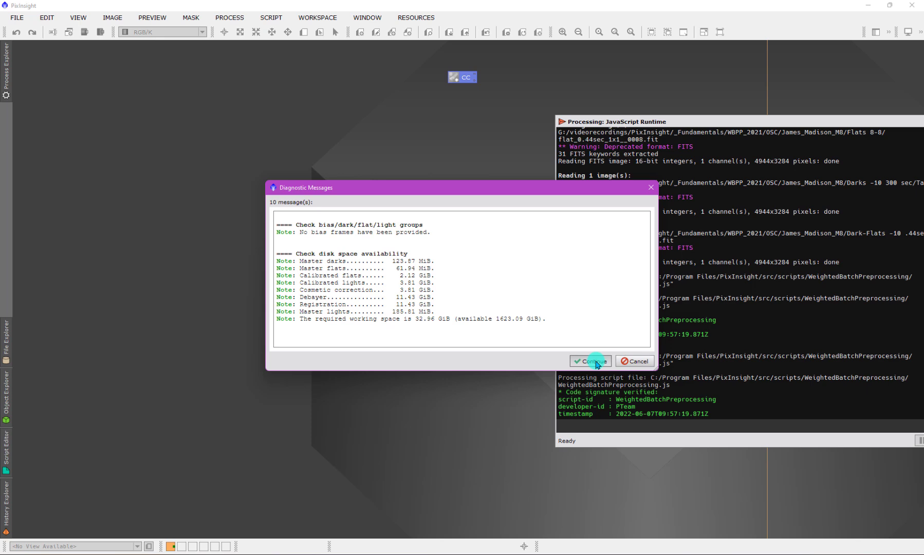
drag(456, 197, 287, 102)
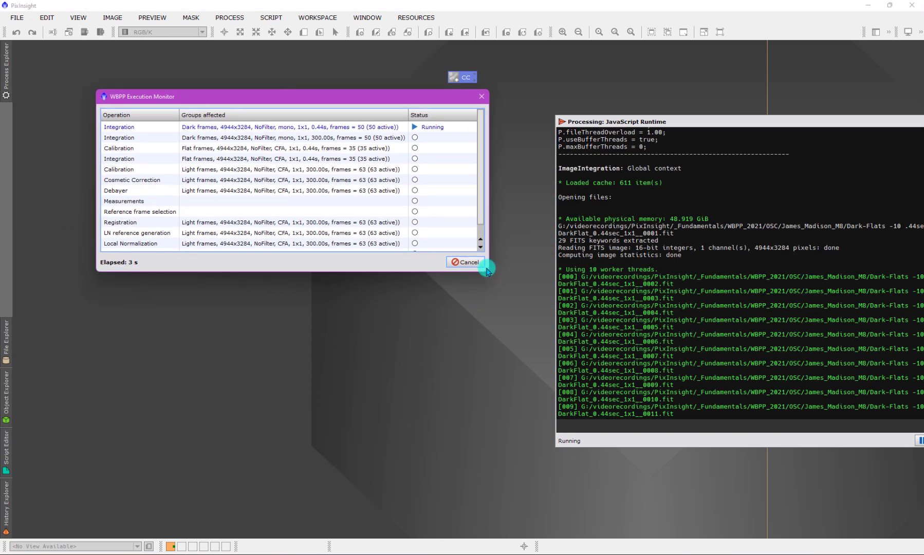
drag(490, 276, 610, 355)
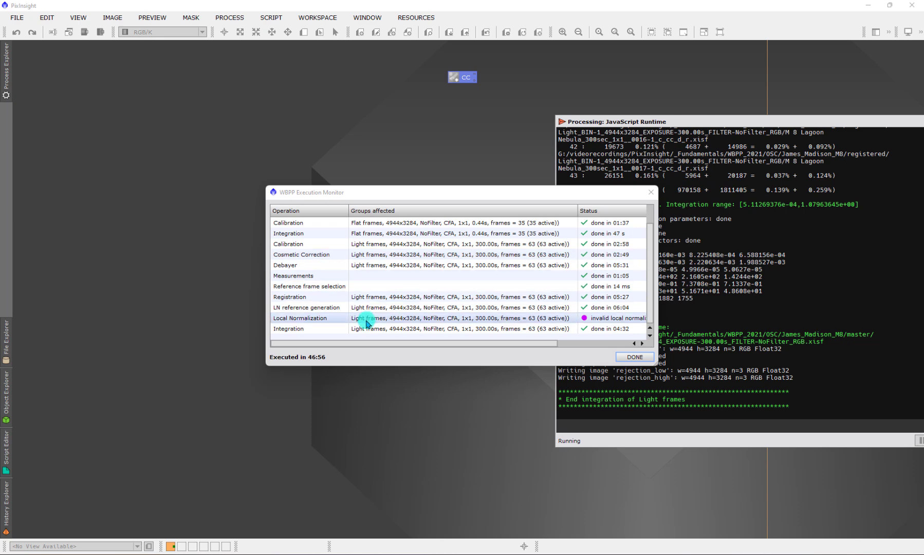
Step: Review the status of each operation in the execution monitor and read through the Smart Report before closing both
drag(393, 192, 297, 157)
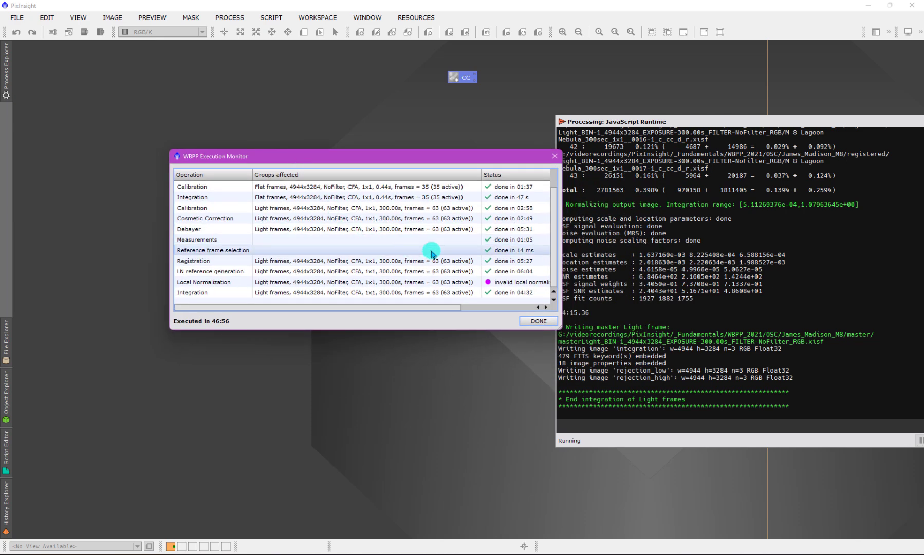
drag(554, 194, 558, 252)
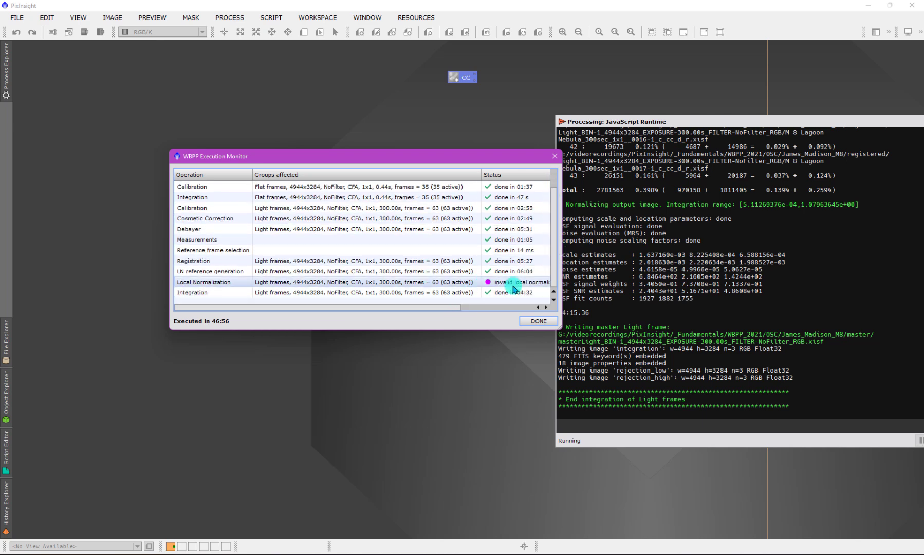
mouse_move(456, 307)
mouse_down()
mouse_move(513, 316)
mouse_move(454, 300)
mouse_up()
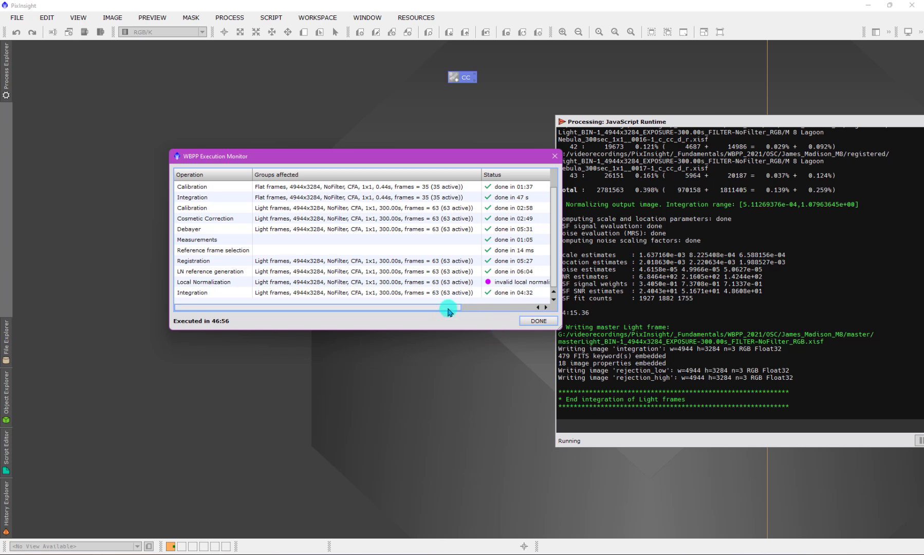
click(538, 321)
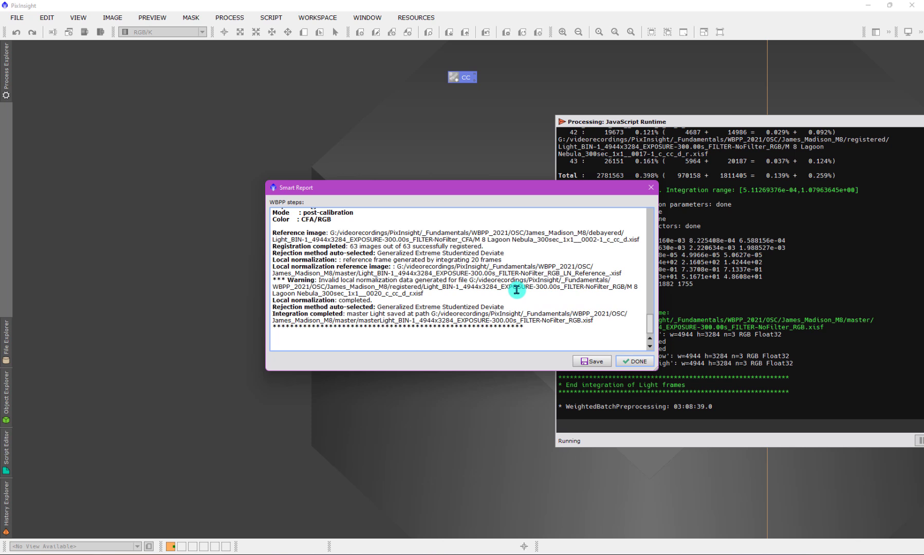
drag(649, 324, 633, 192)
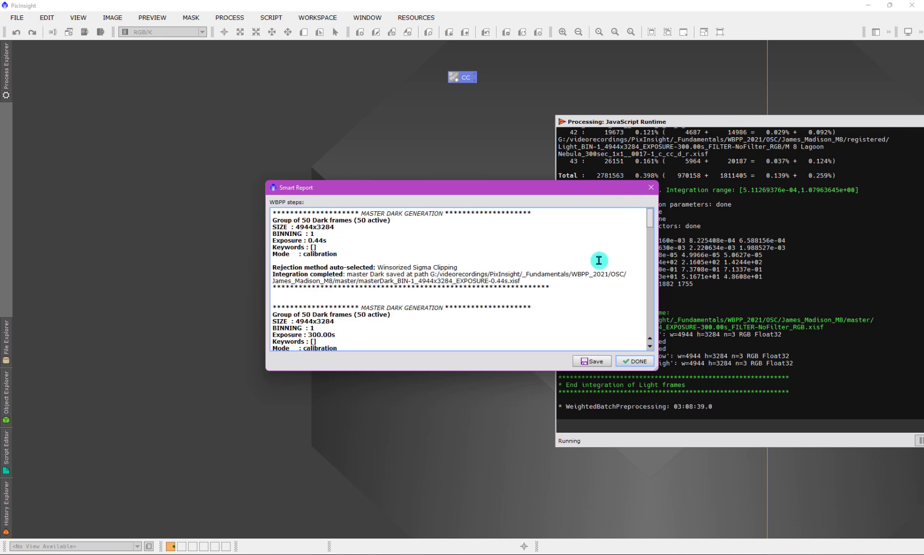
scroll(599, 260, down, 15)
key(Return)
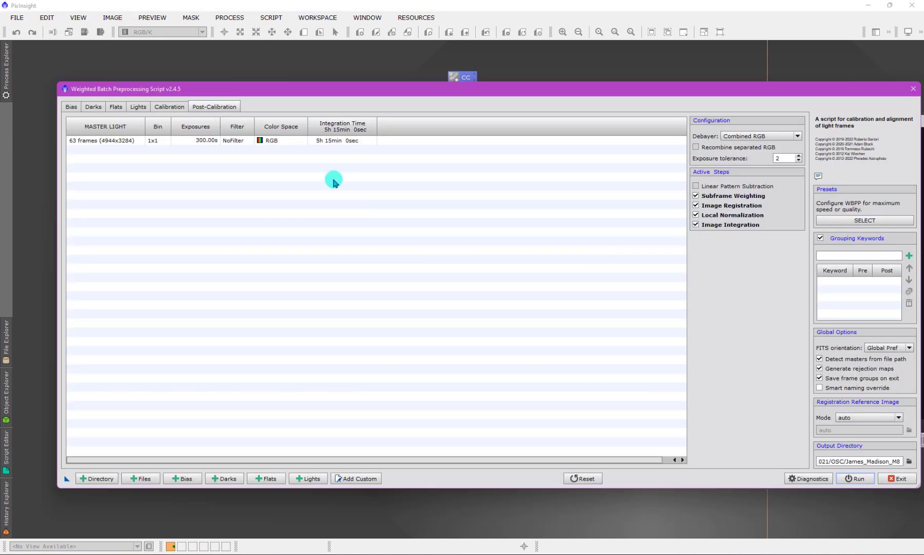
Step: Review the local normalization parameters of the light frames and return to the post-calibration overview
click(138, 107)
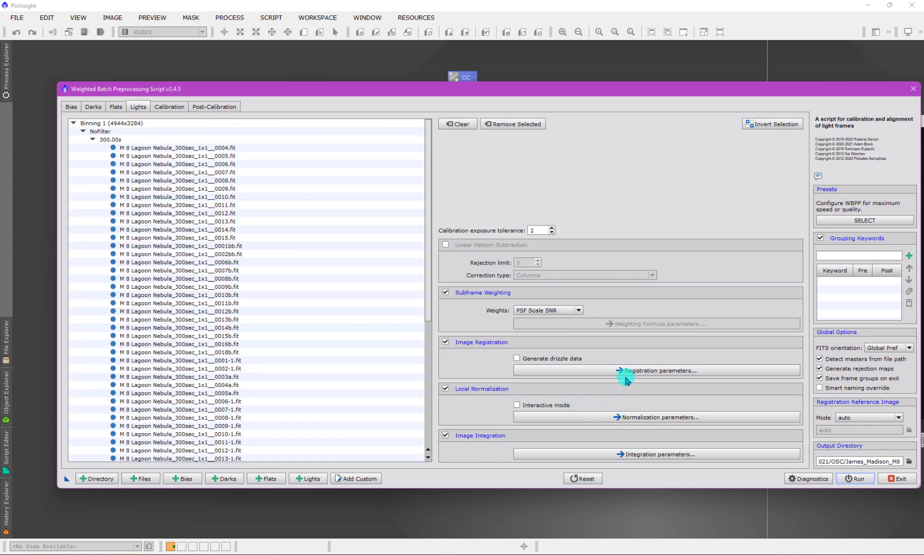
click(607, 415)
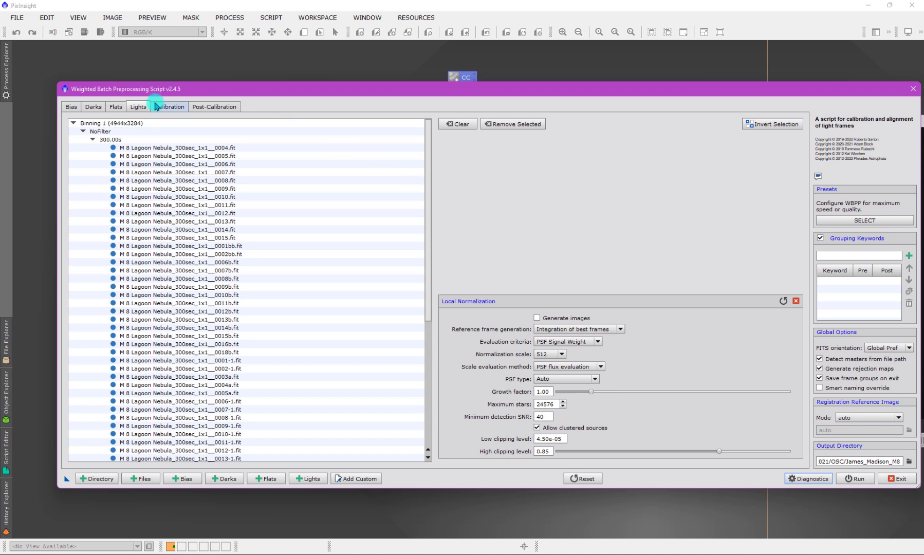
click(208, 106)
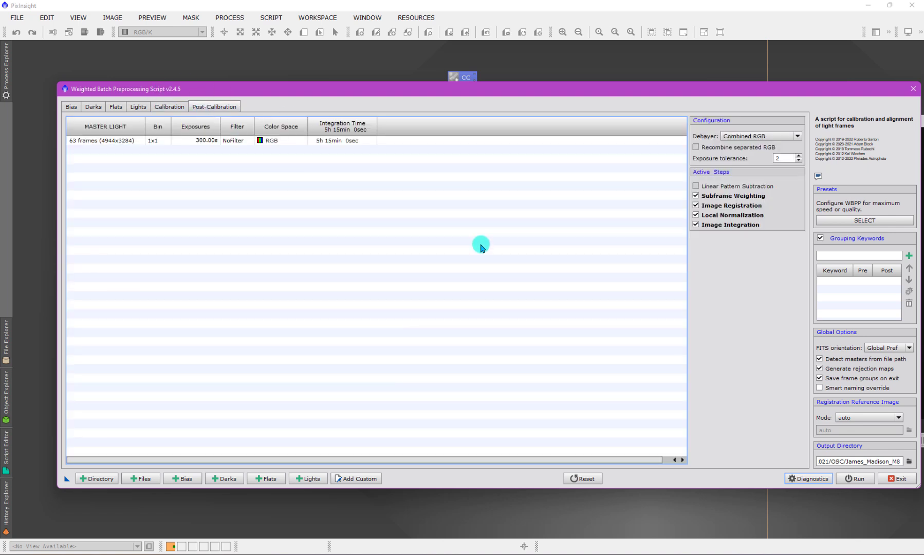
Step: Browse the calibrated folder of the M8 dataset and examine the calibrated 300-second light frame files
key(ctrl+o)
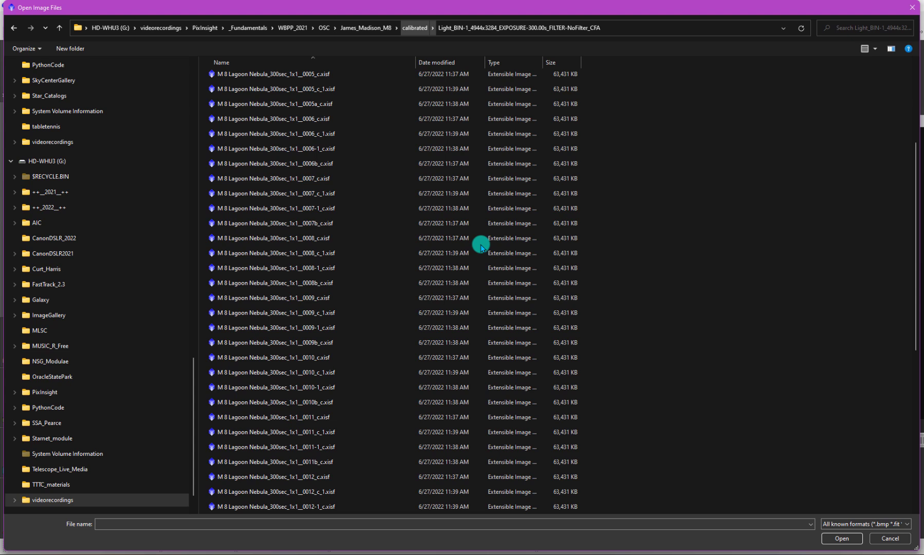
key(Escape)
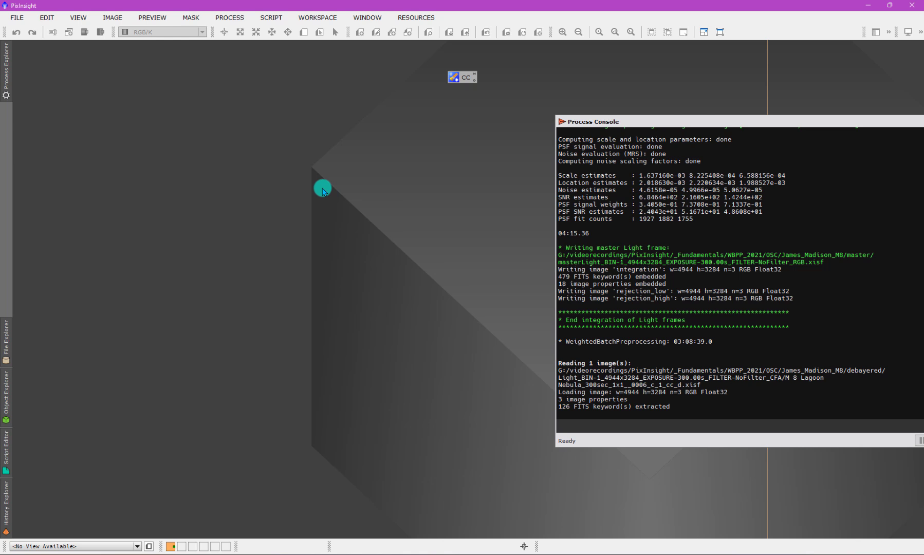
double_click(291, 166)
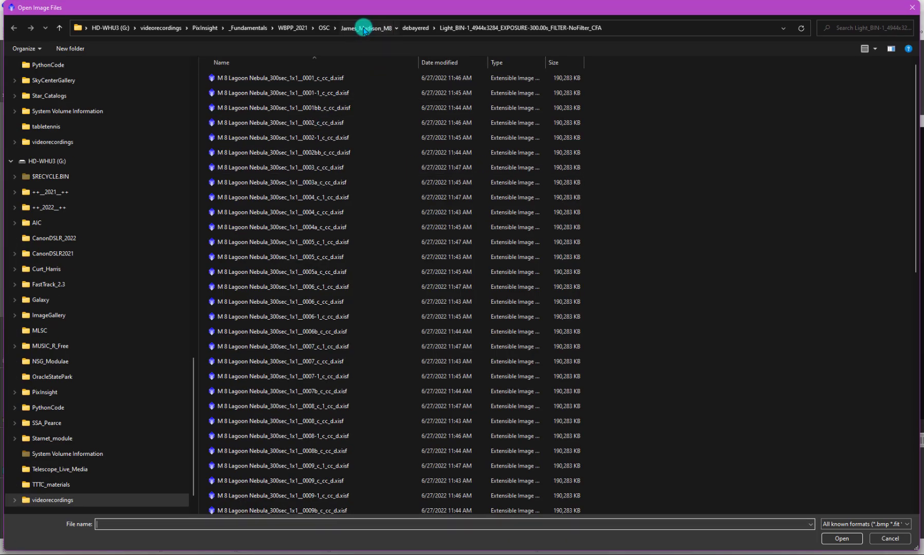
click(384, 34)
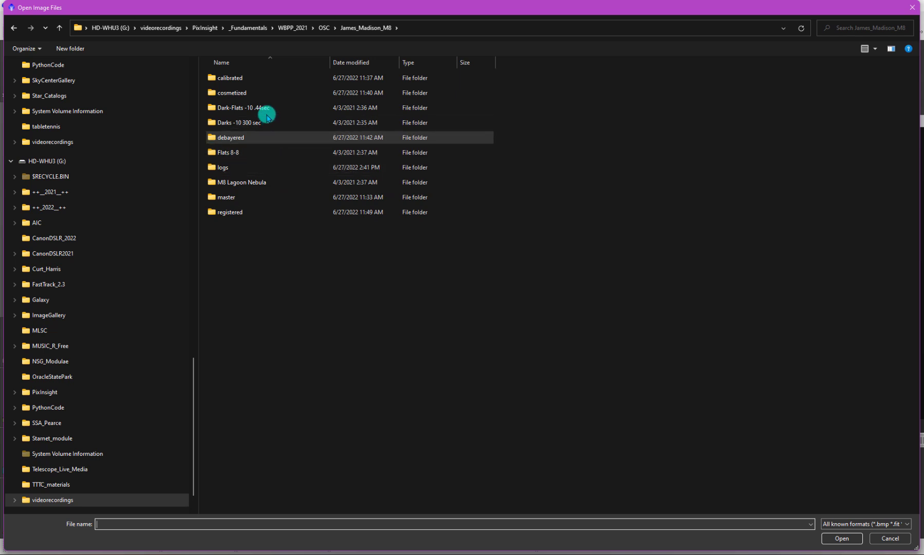
double_click(241, 79)
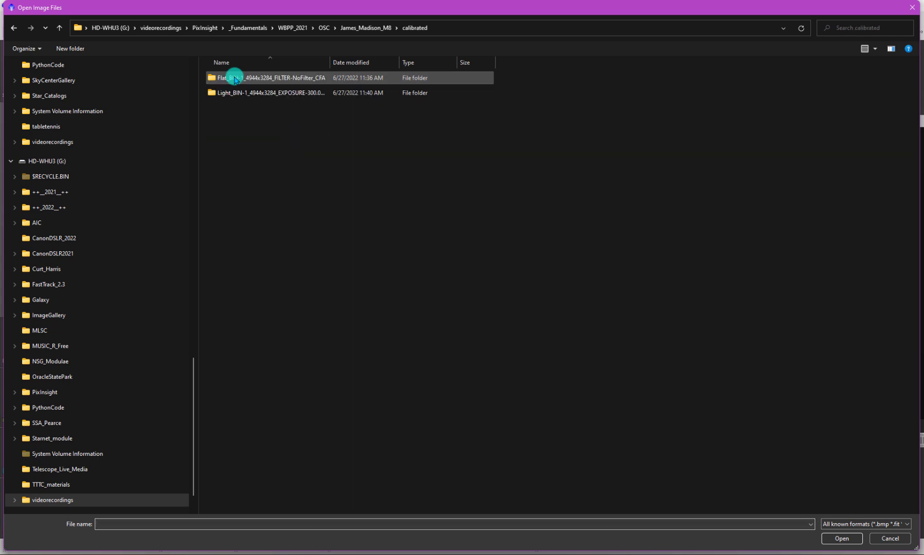
double_click(267, 94)
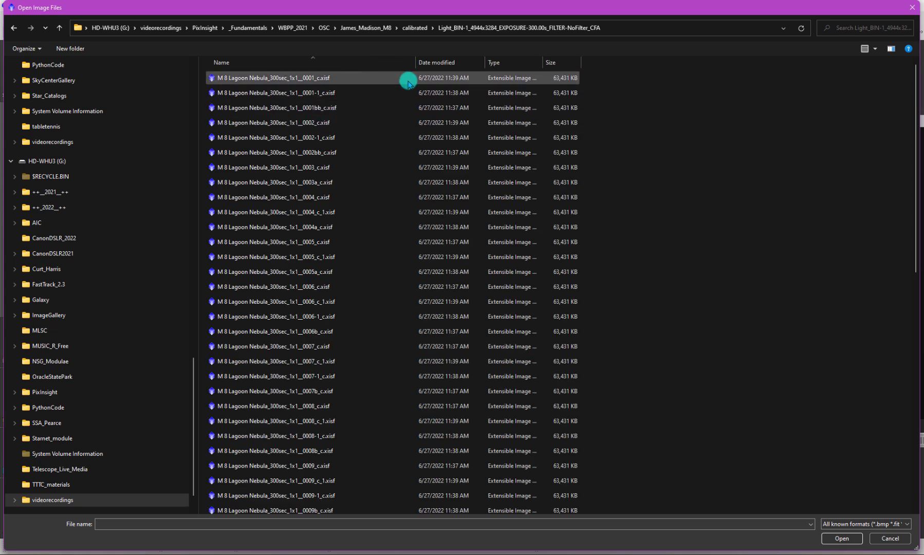
scroll(360, 355, down, 1)
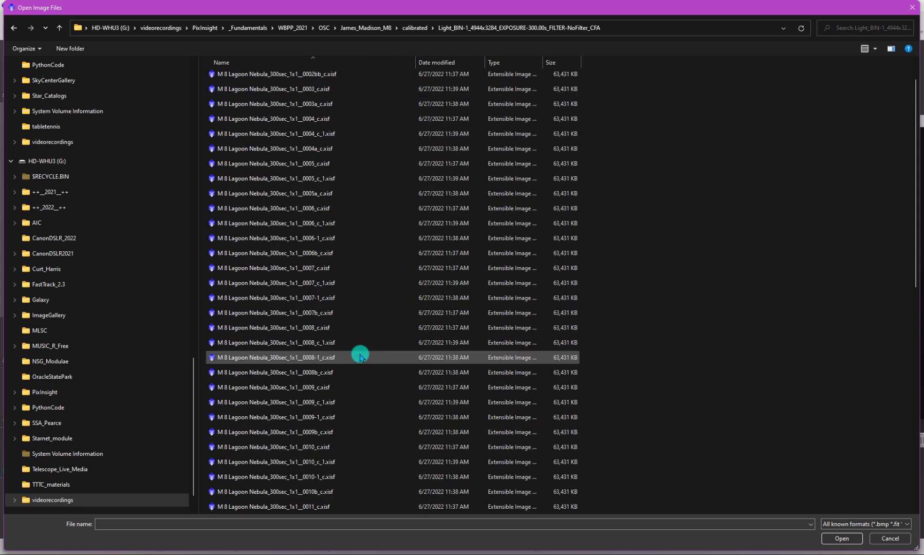
scroll(309, 214, down, 1)
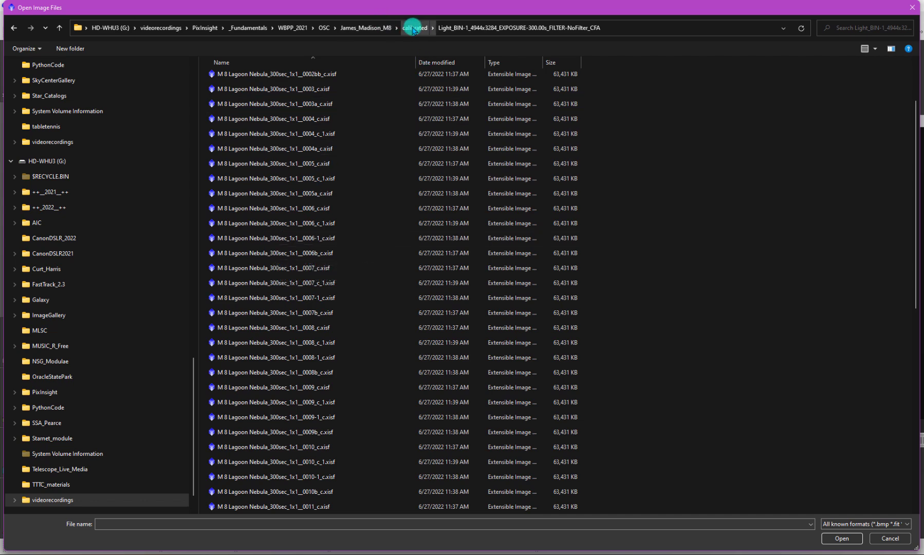
Step: Browse the cosmetized folder of the M8 dataset and examine the cosmetically corrected light frame files
click(375, 29)
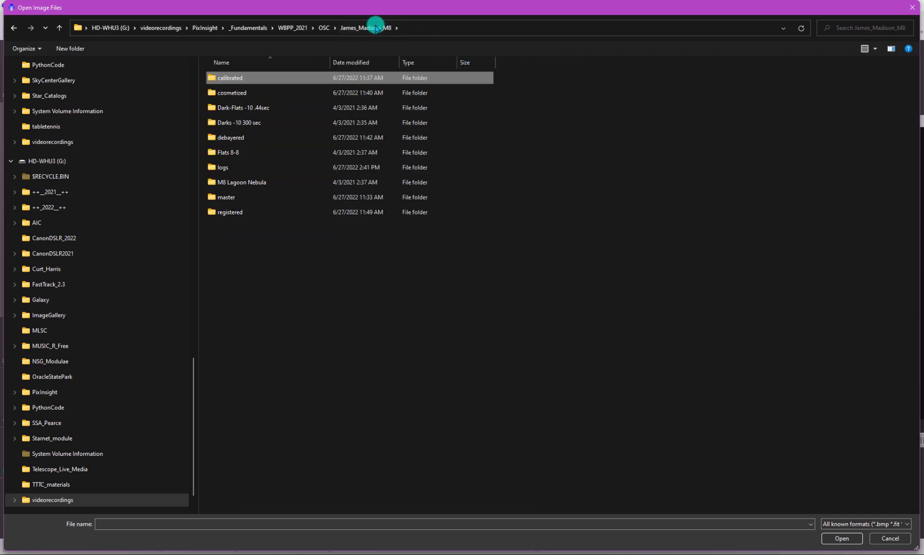
double_click(255, 93)
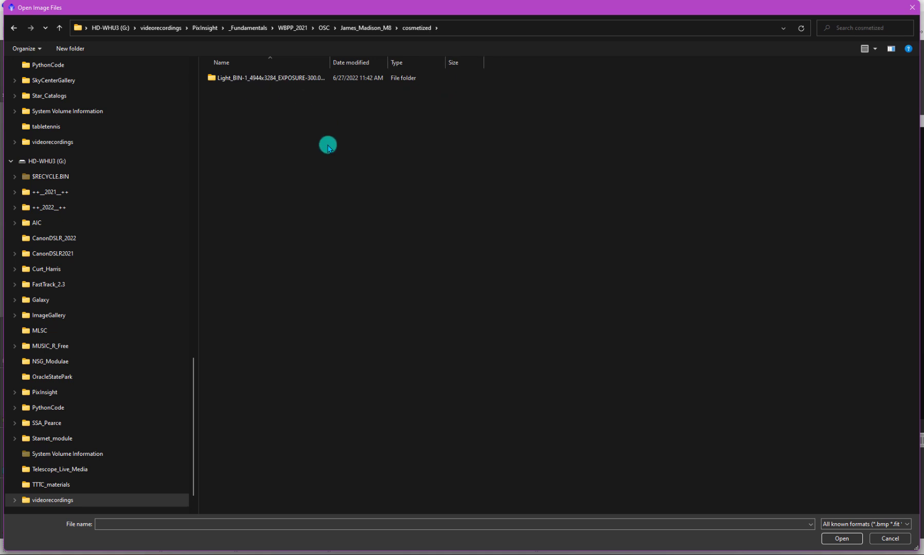
double_click(281, 78)
scroll(359, 288, down, 2)
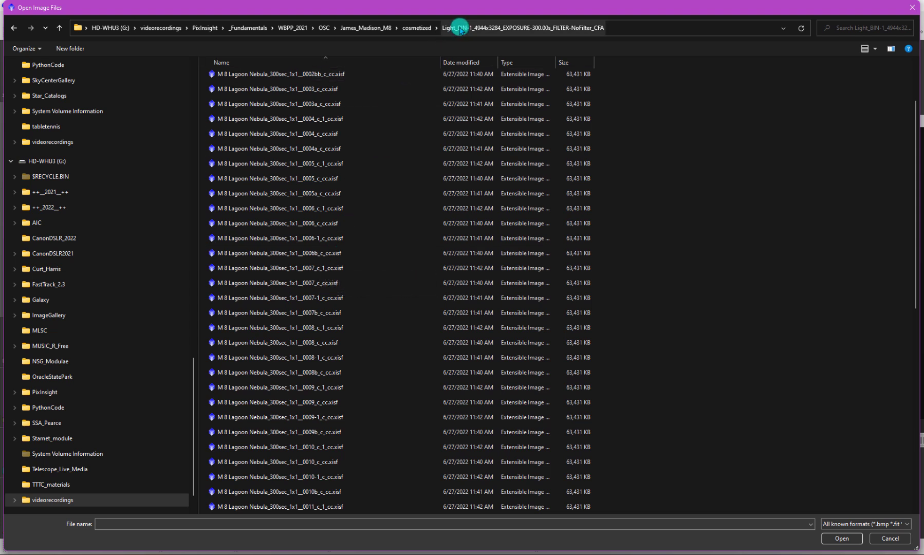
Step: Open the debayered light frame M 8 Lagoon Nebula_300sec_1x1__0005_c_cc_d.xisf from the debayered folder
click(414, 29)
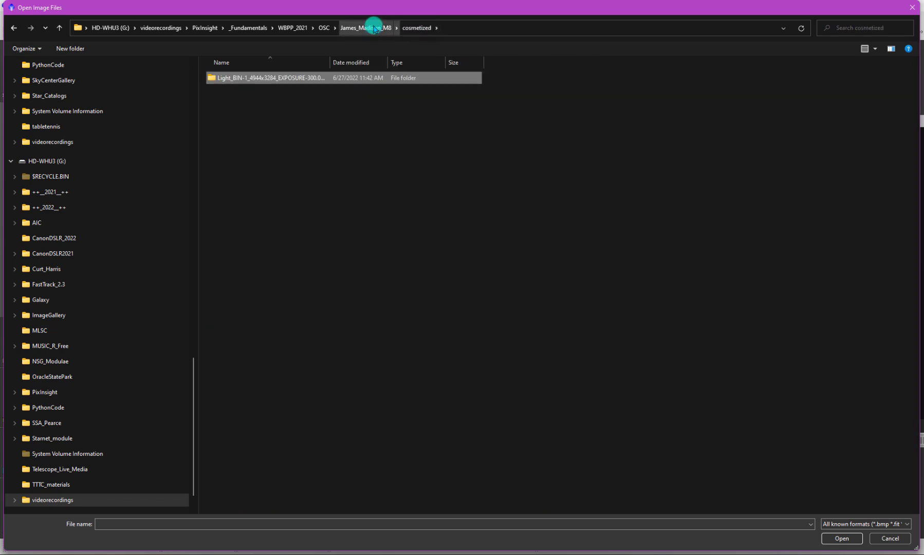
click(371, 27)
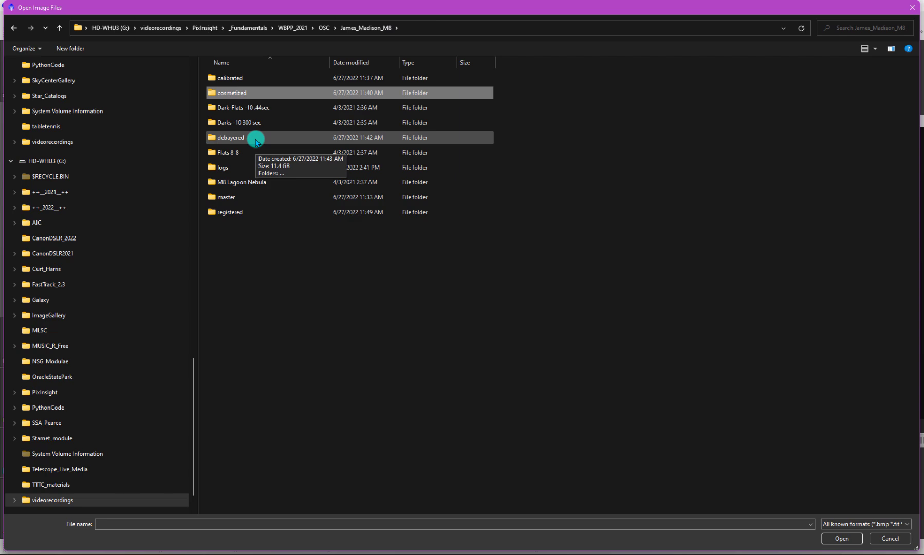
double_click(254, 138)
double_click(297, 82)
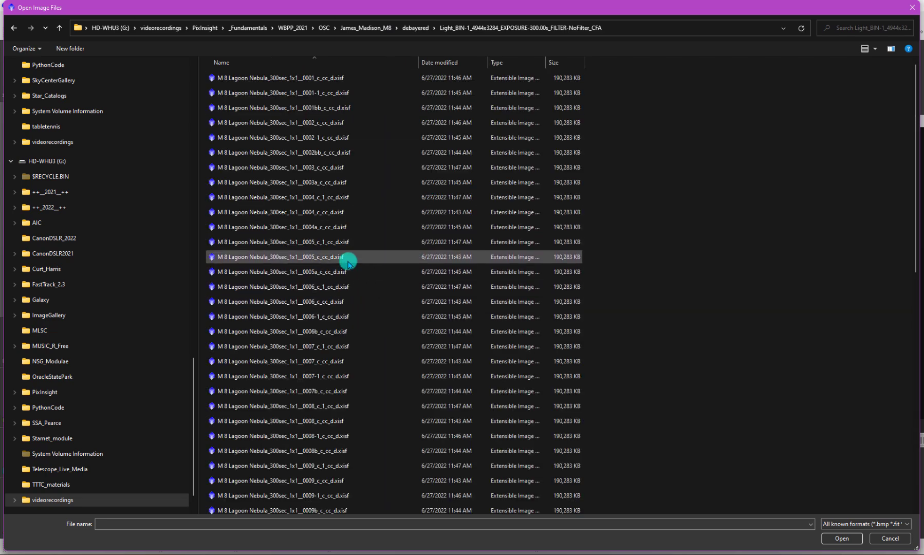
double_click(348, 262)
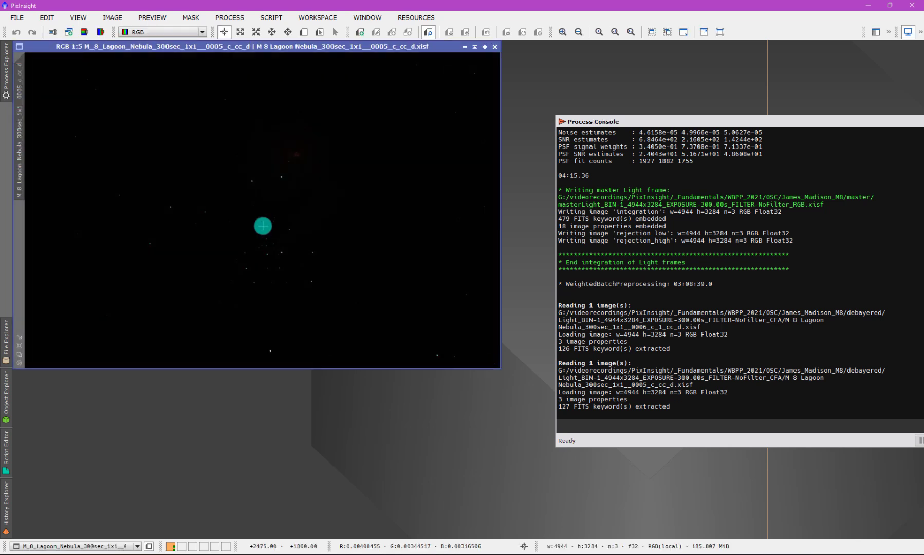
Step: Auto-stretch the display of the debayered frame, and reset that stretch with the ScreenTransferFunction process
key(ctrl+a)
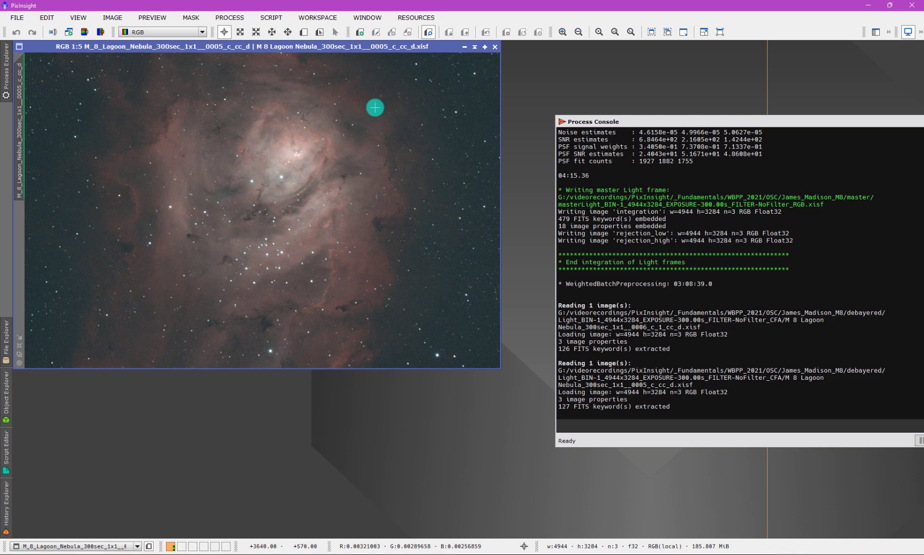
click(229, 18)
mouse_move(246, 32)
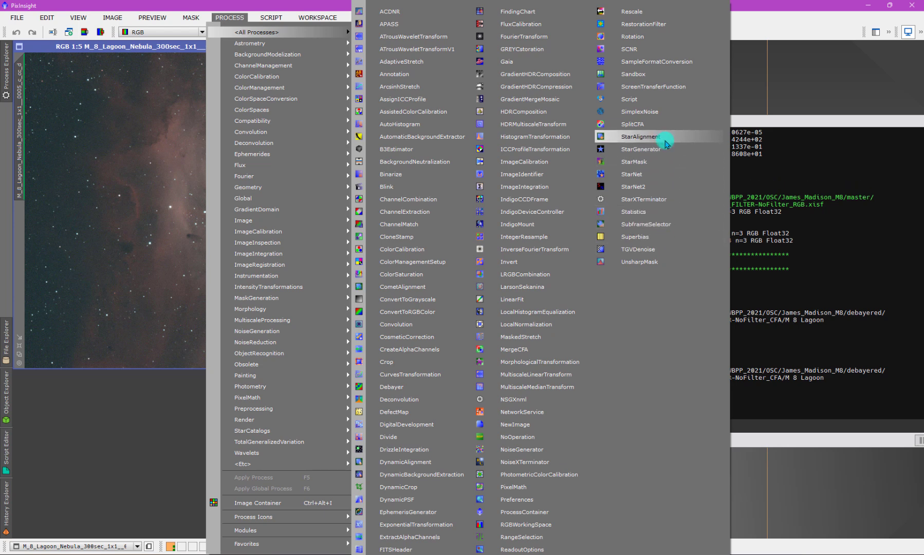
click(668, 86)
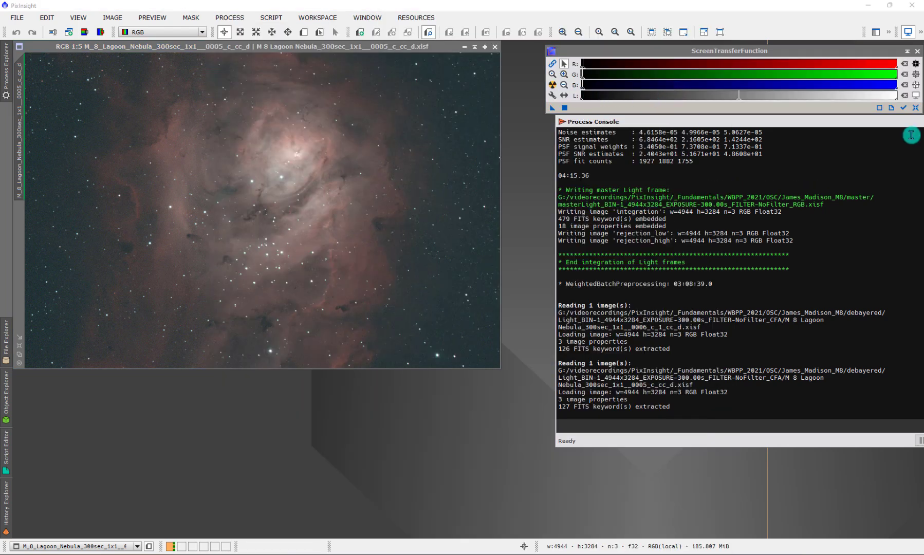
click(915, 108)
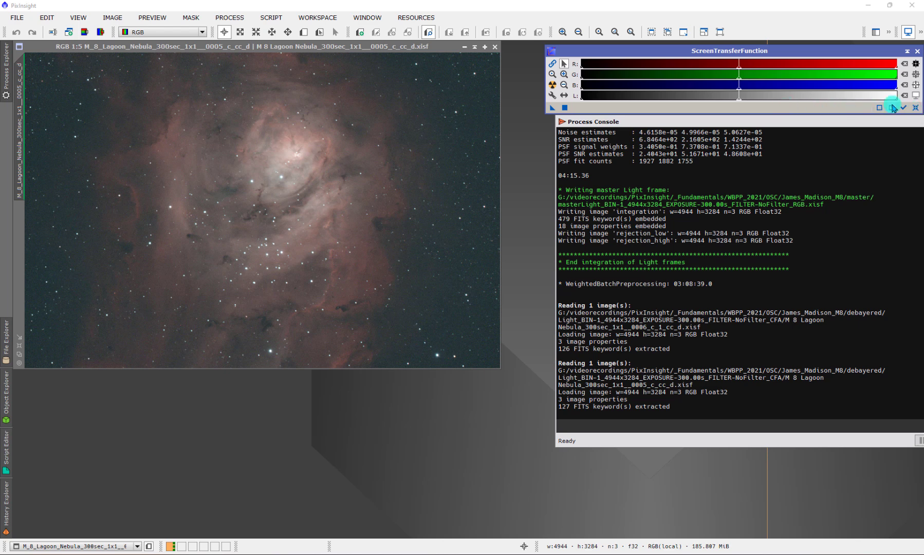
click(916, 107)
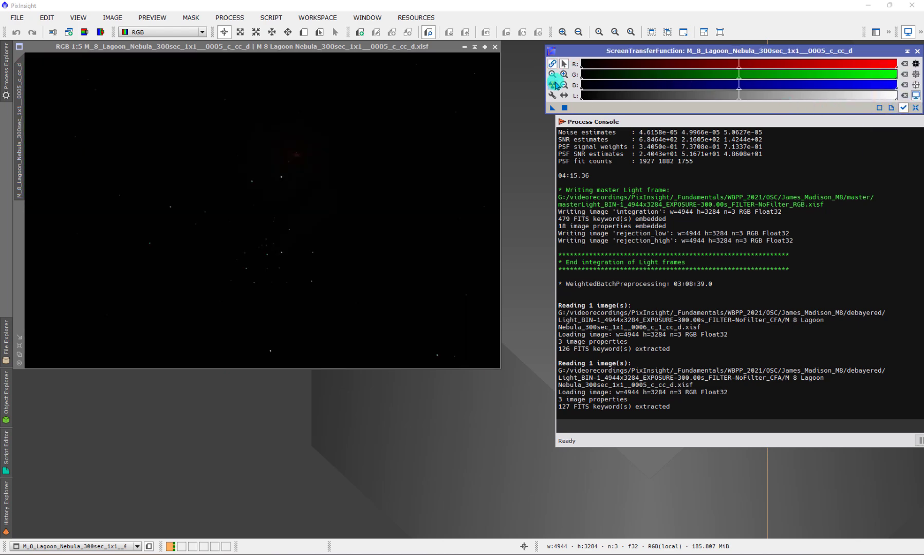
Step: Try a linked auto-stretch on the debayered frame, and replace it with an auto-stretch with unlinked RGB channels
click(554, 84)
click(553, 63)
click(553, 85)
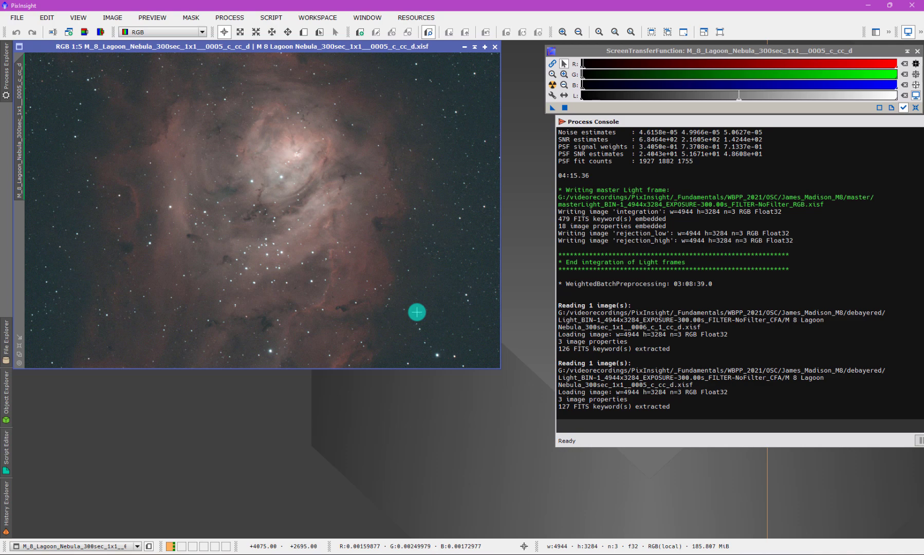
Step: Close the debayered frame and browse the registered light frames in the M8 dataset's registered folder, with full file names shown
click(495, 47)
double_click(252, 210)
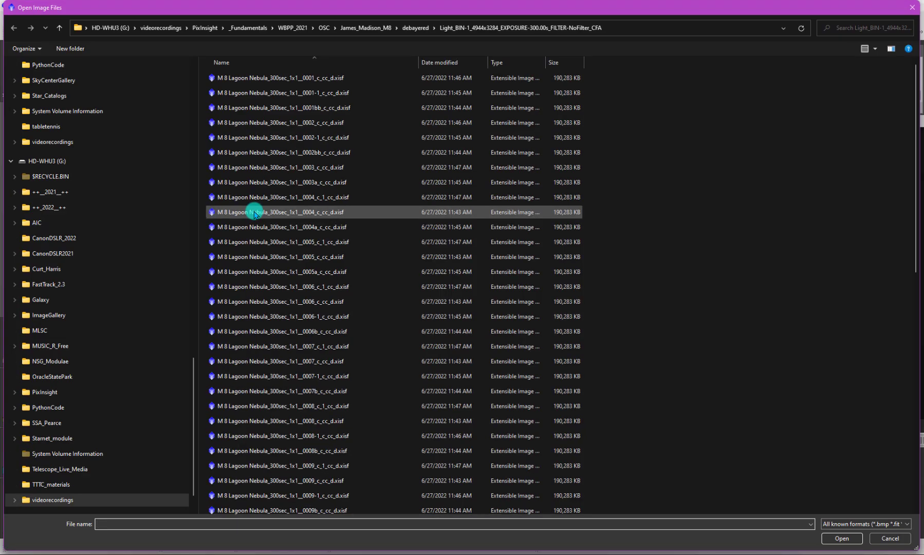
click(417, 28)
click(373, 28)
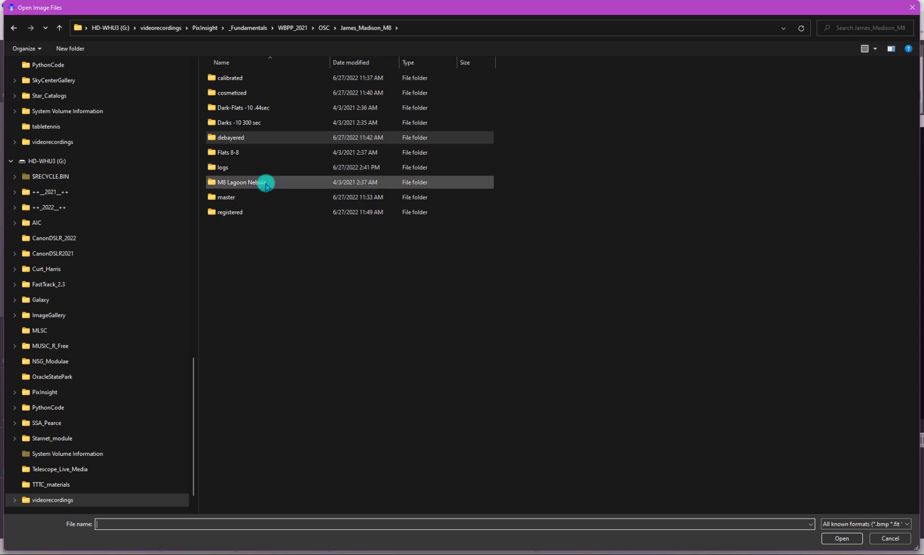
double_click(231, 212)
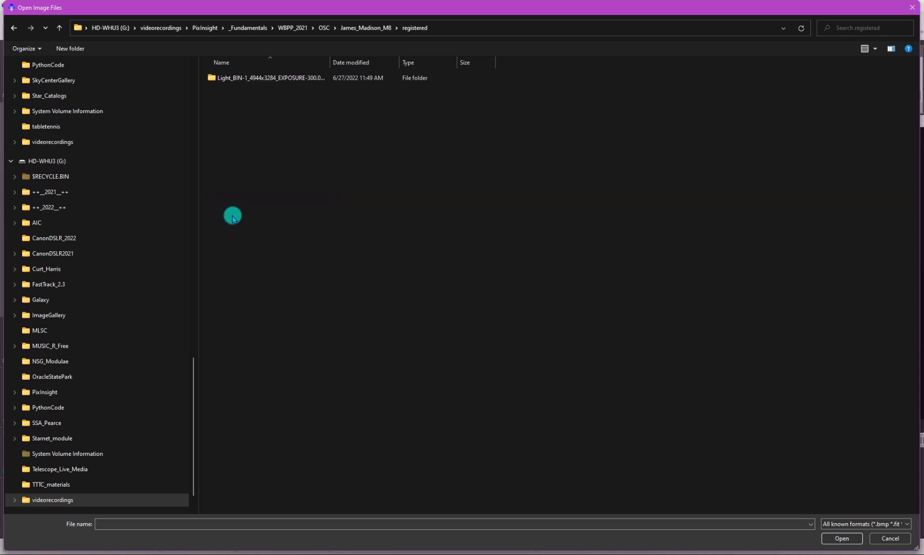
double_click(302, 79)
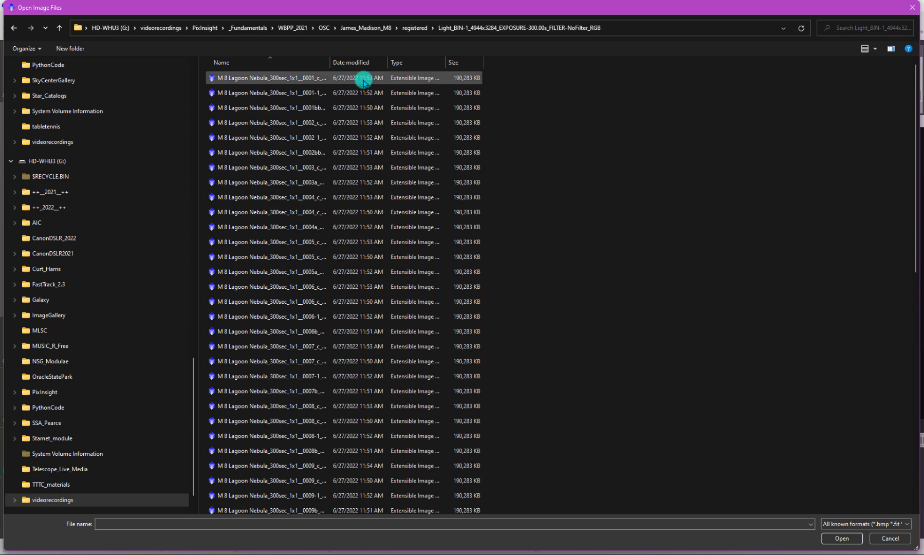
drag(331, 59, 417, 60)
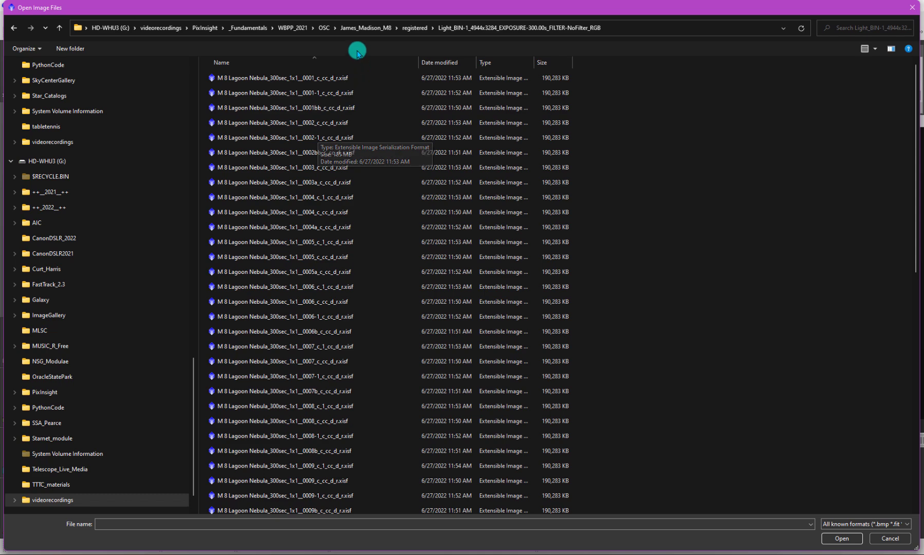
Step: Browse the dataset's logs folder, listing files of every type with the filter *.*
click(364, 27)
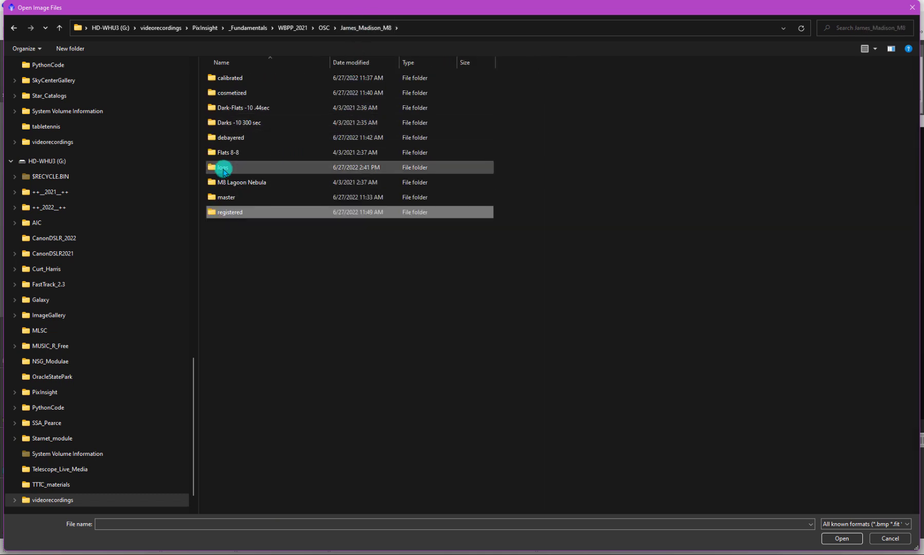
double_click(223, 168)
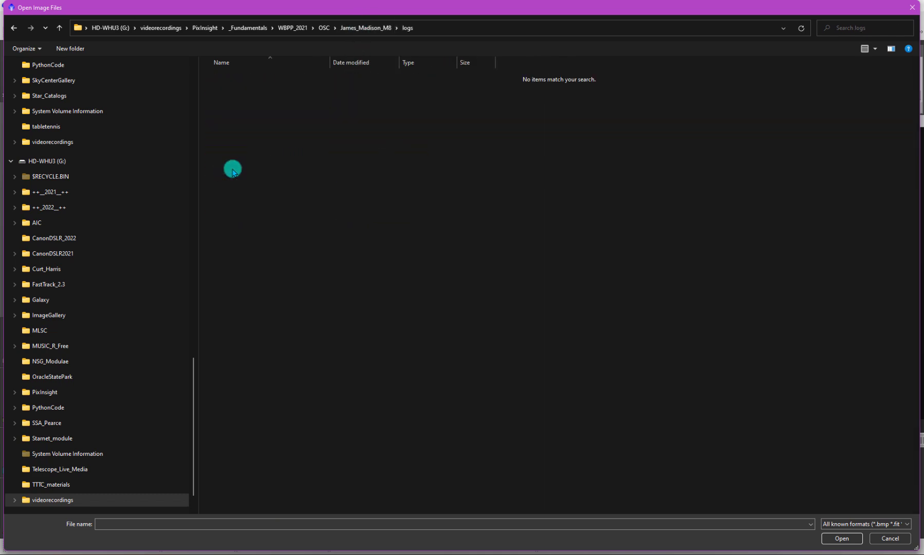
click(287, 524)
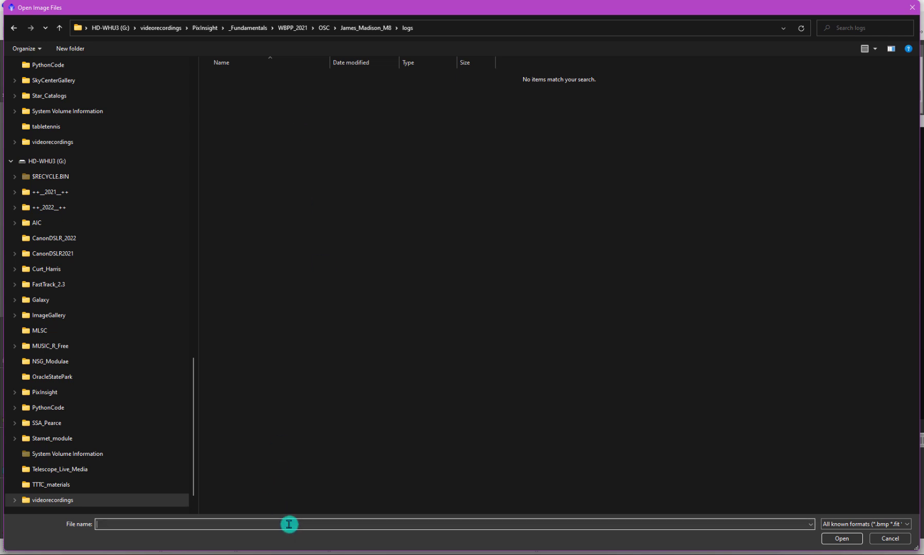
key(Return)
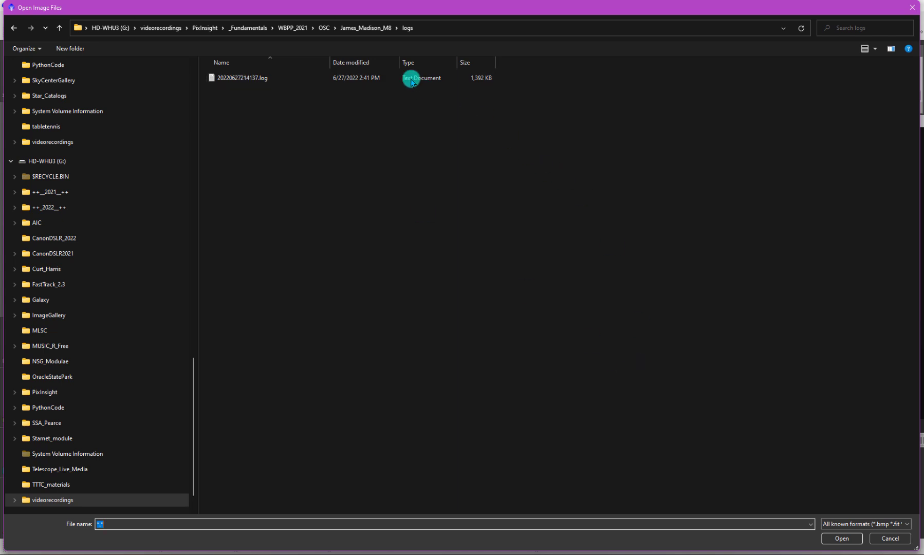
Step: Open masterLight_BIN-1_4944x3284_EXPOSURE-300.00s_FILTER-NoFilter_RGB.xisf from the dataset's master folder
click(370, 30)
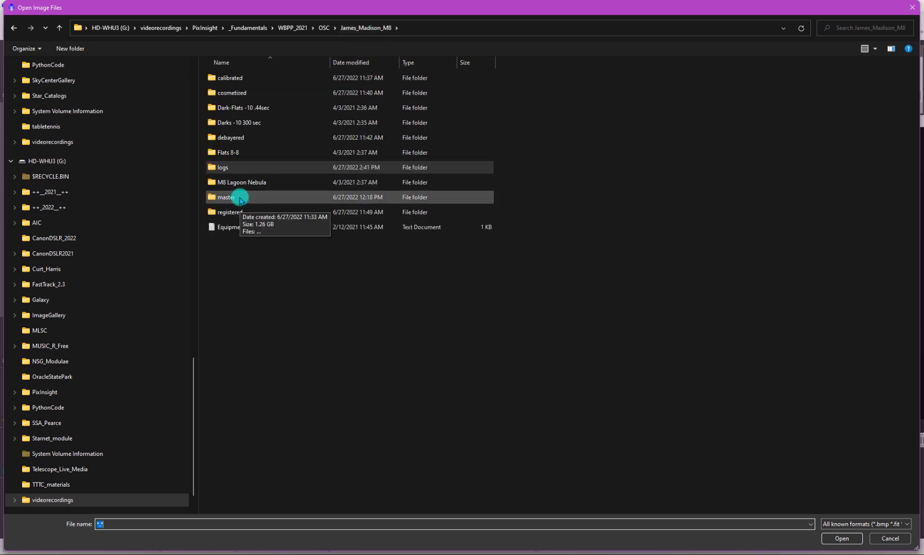
double_click(240, 199)
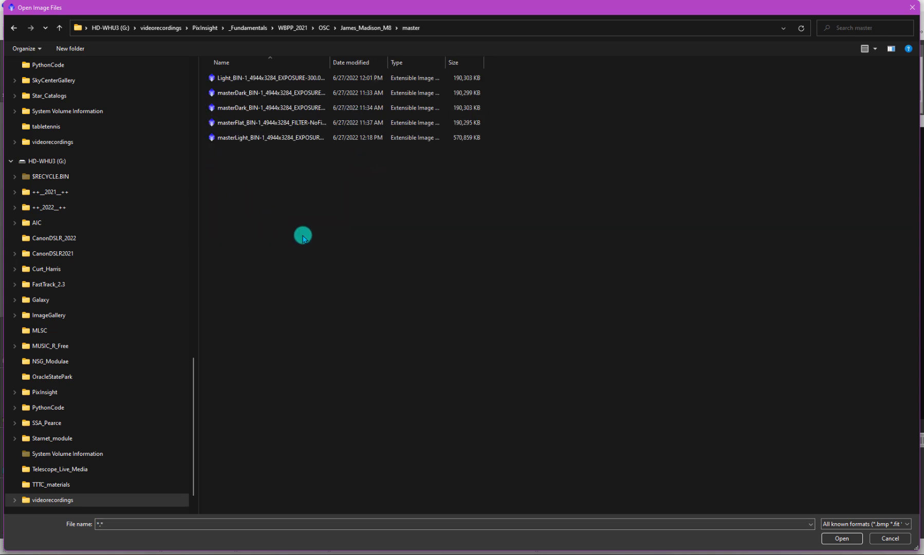
drag(330, 61, 452, 57)
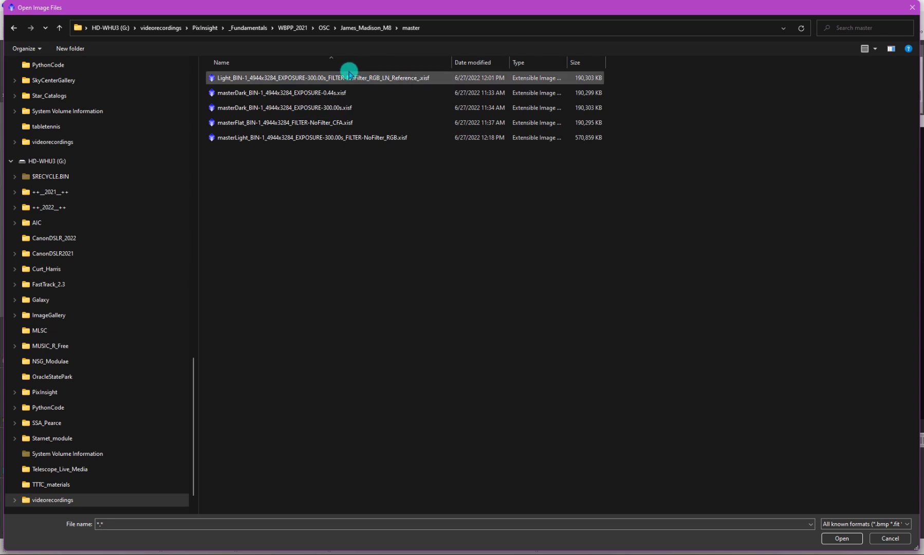
click(387, 138)
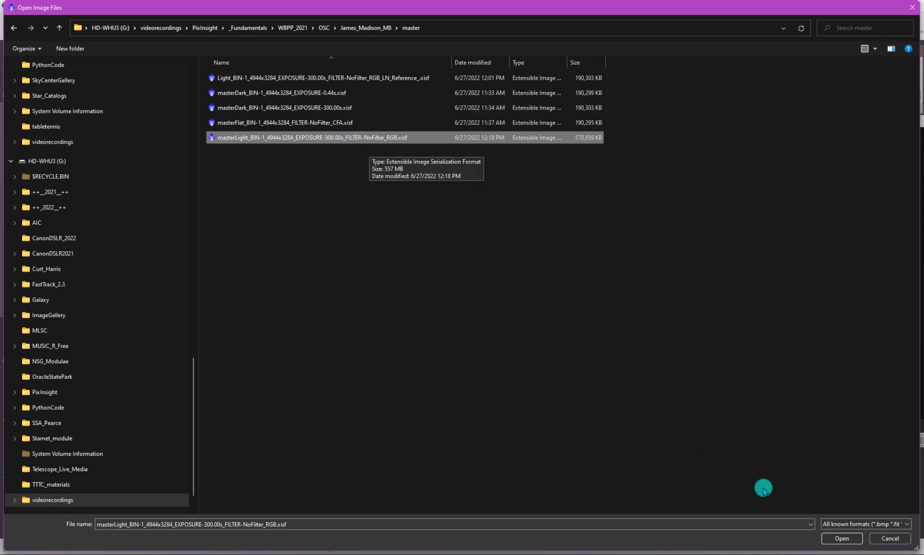
click(835, 538)
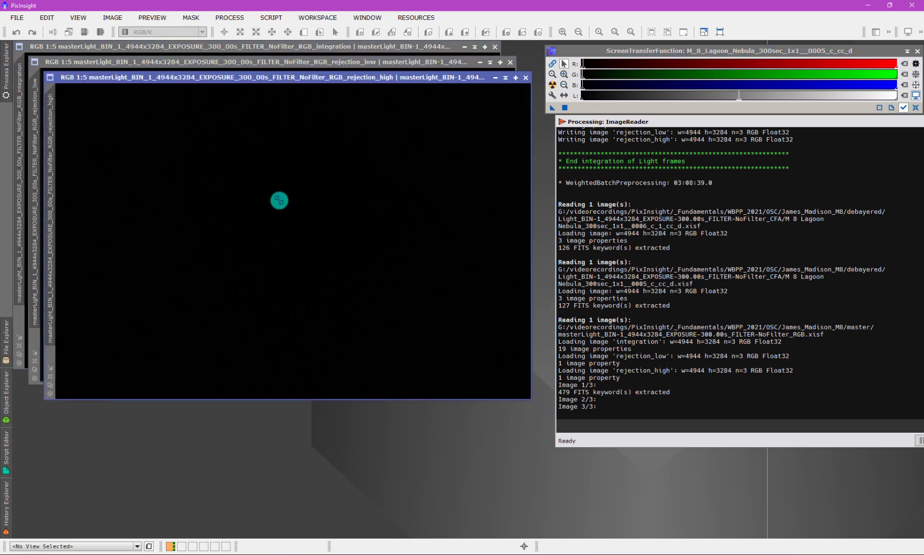
Step: Auto-stretch the rejection_high map, examine its rejected pixels up close, and close it
click(338, 194)
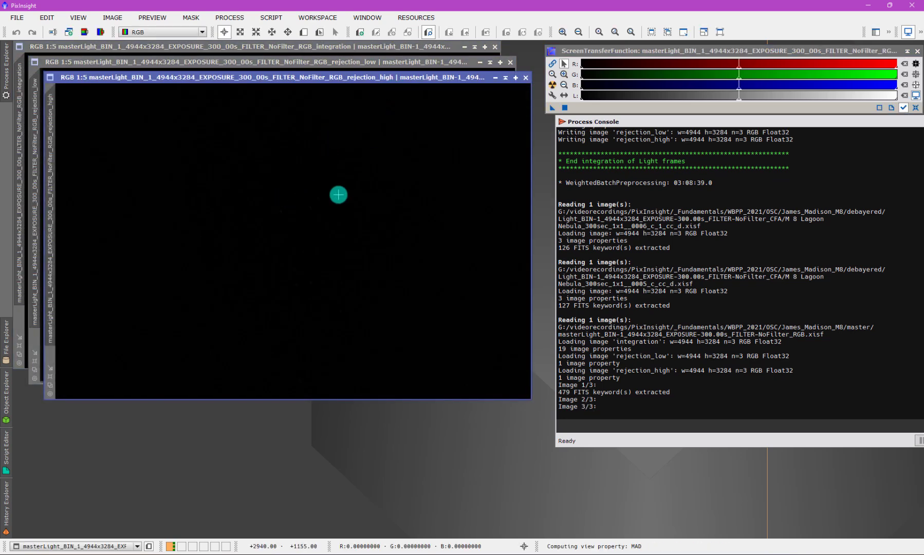
scroll(342, 280, up, 4)
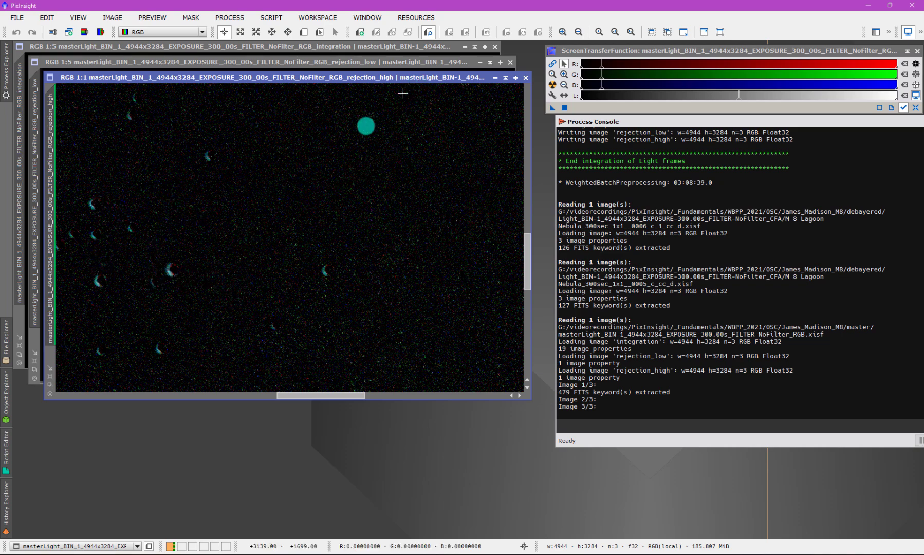
click(526, 77)
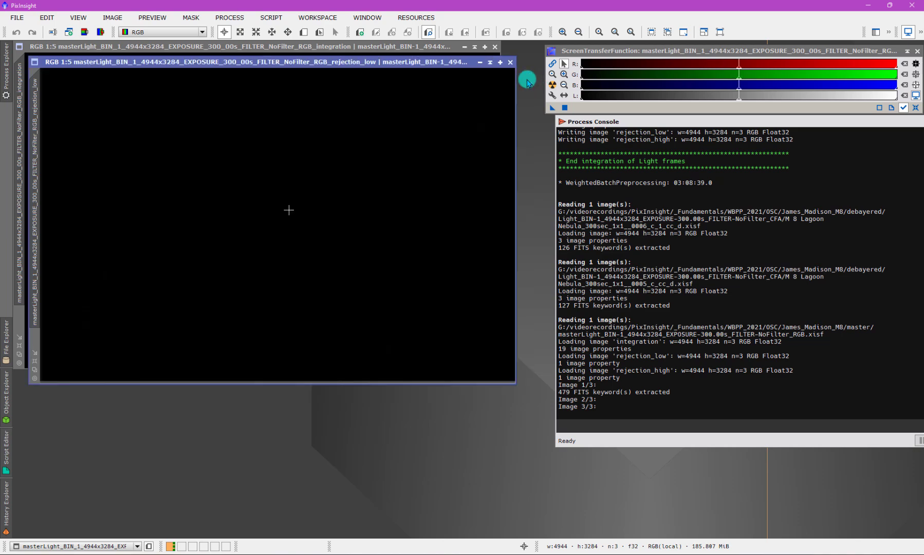
Step: Auto-stretch the rejection_low map, examine its rejected pixels up close, and close it
key(ctrl+a)
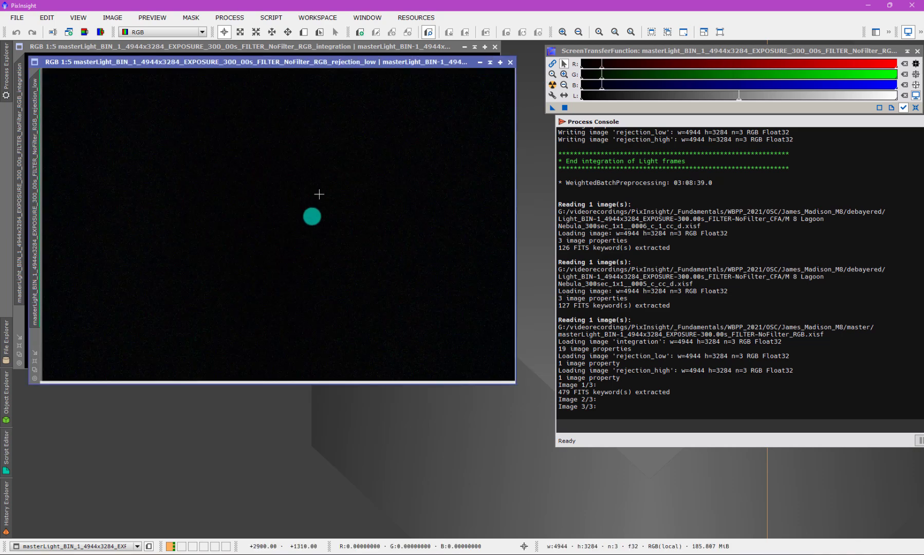
scroll(315, 198, up, 5)
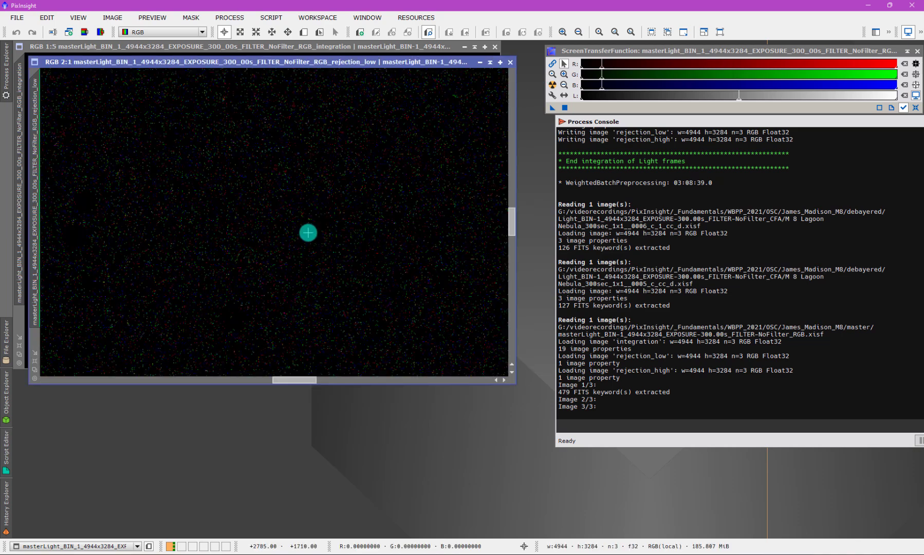
scroll(308, 233, down, 4)
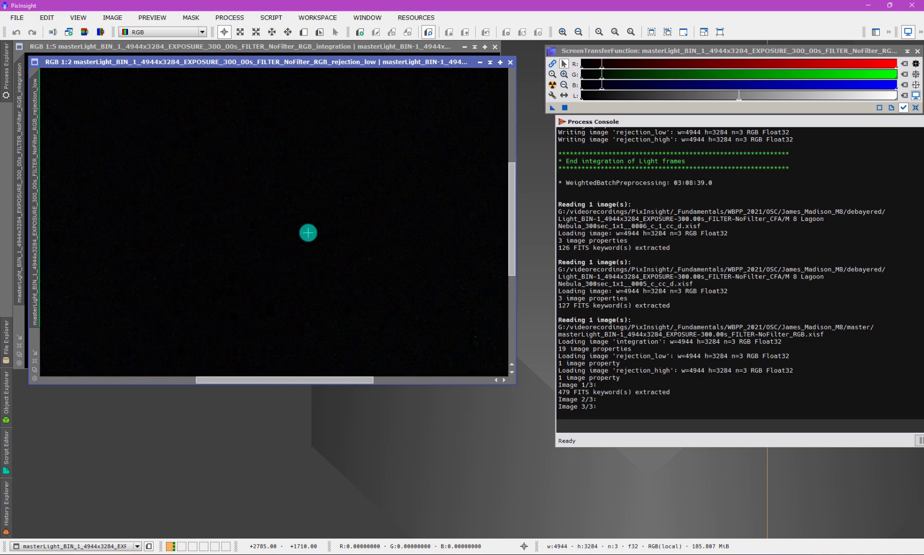
click(509, 62)
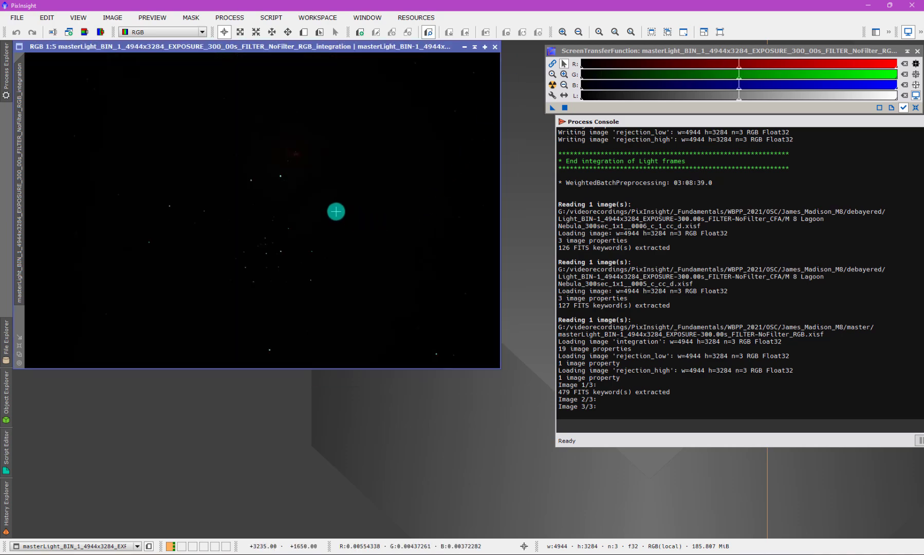
Step: Auto-stretch the display of the integrated master light image
key(ctrl+a)
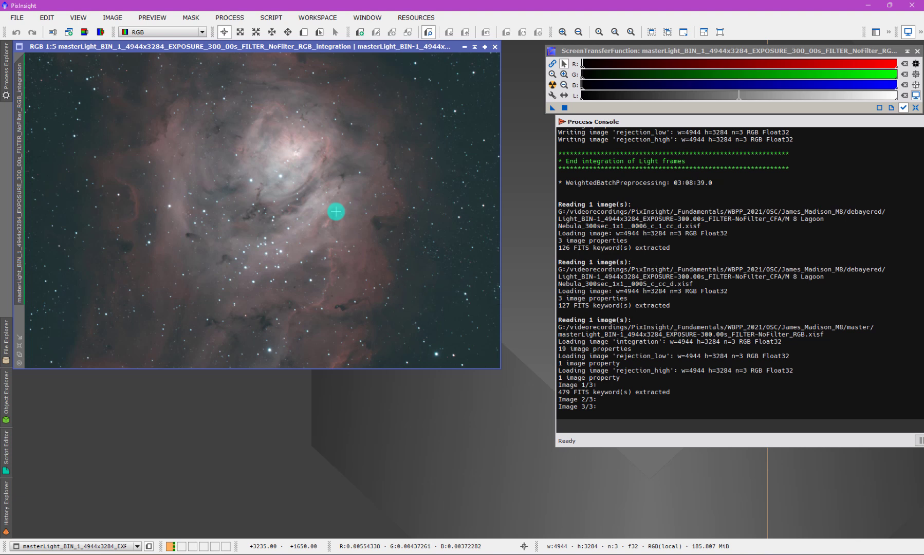